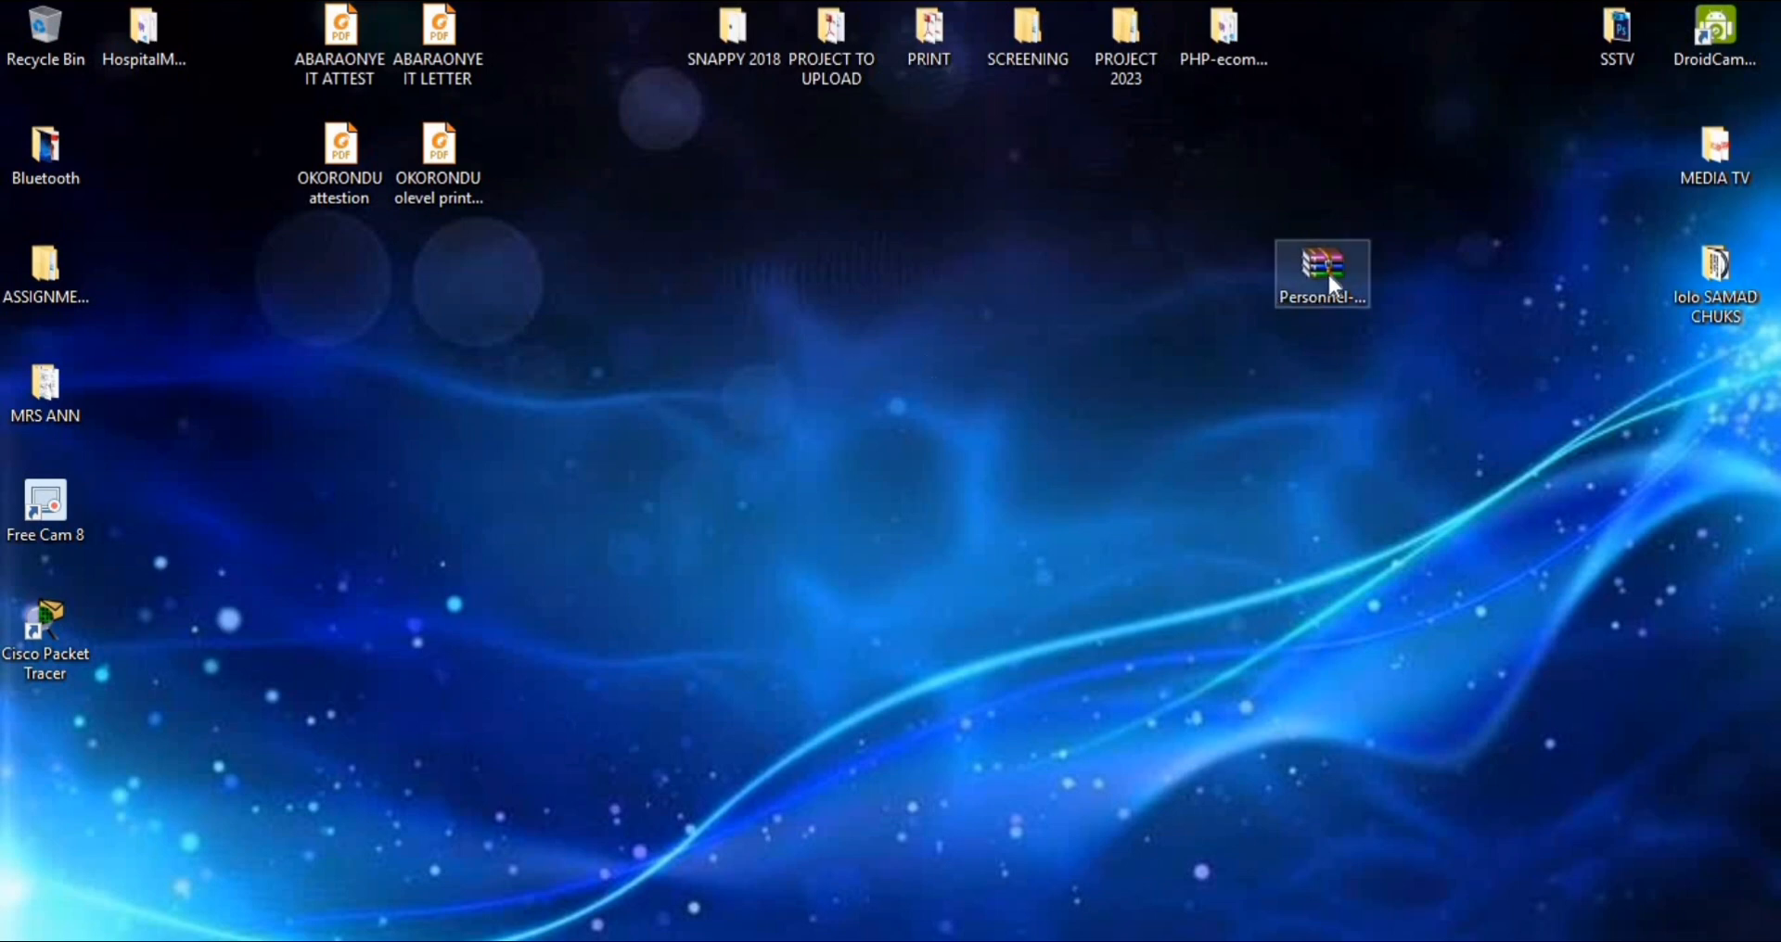
{"action": "left_click_drag", "start_coordinate": [1328, 275], "coordinate": [844, 442]}
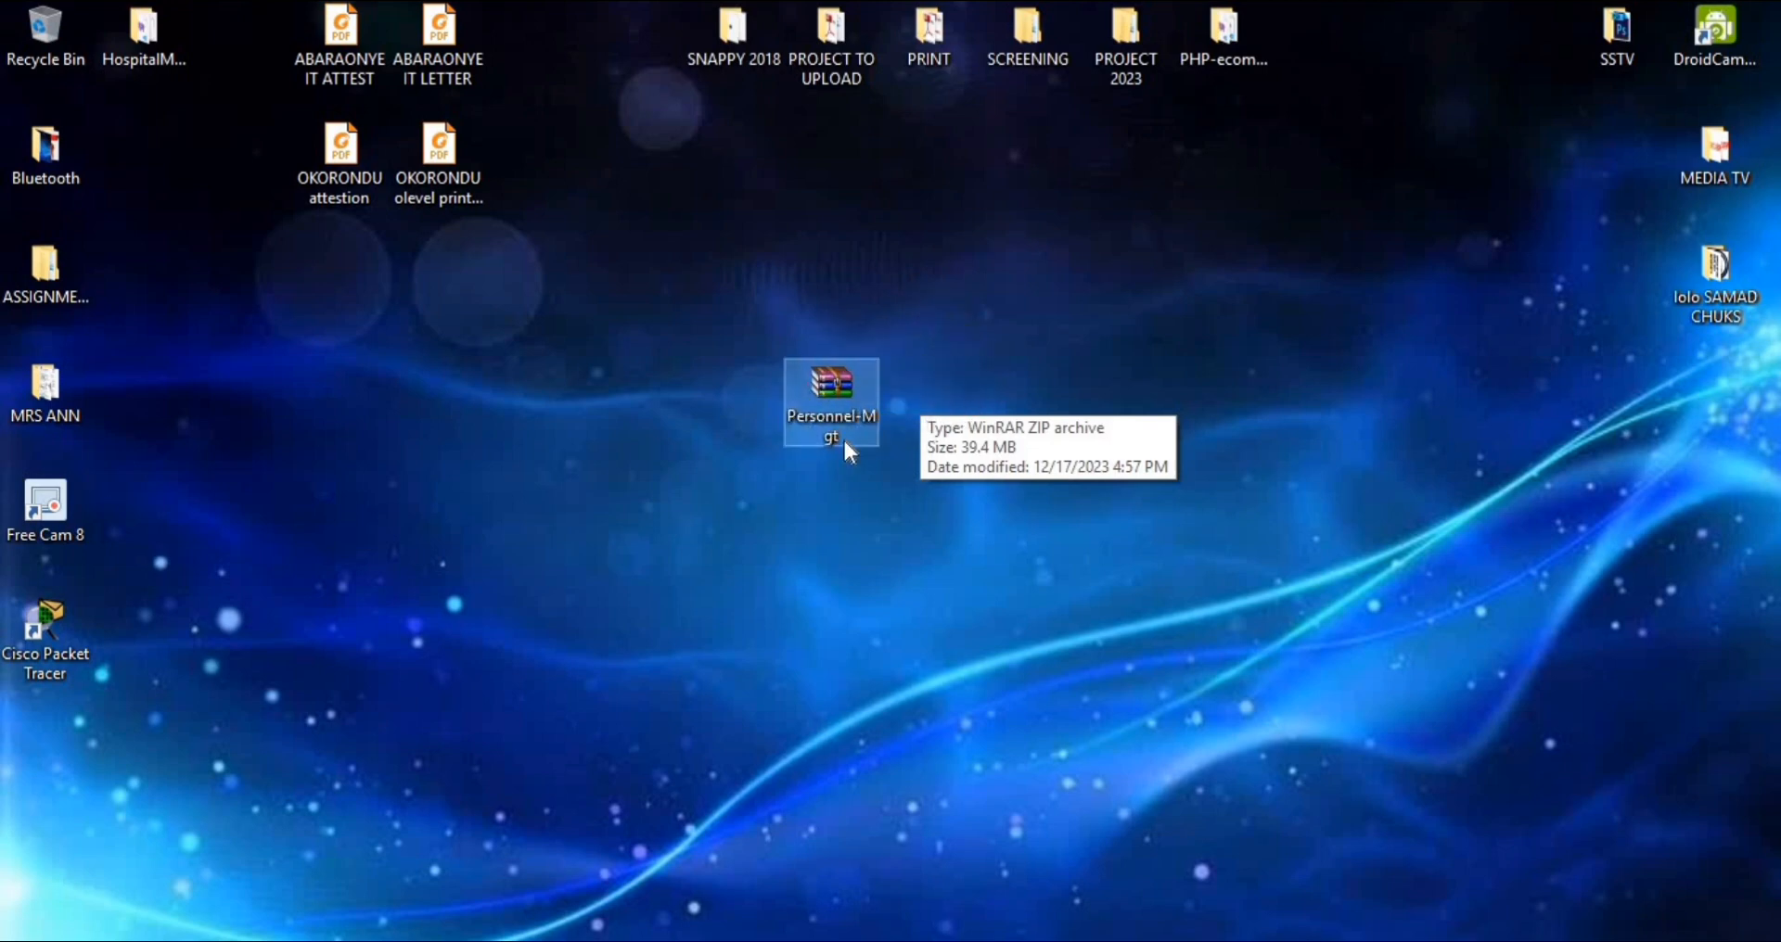
{"action": "left_click", "coordinate": [934, 478]}
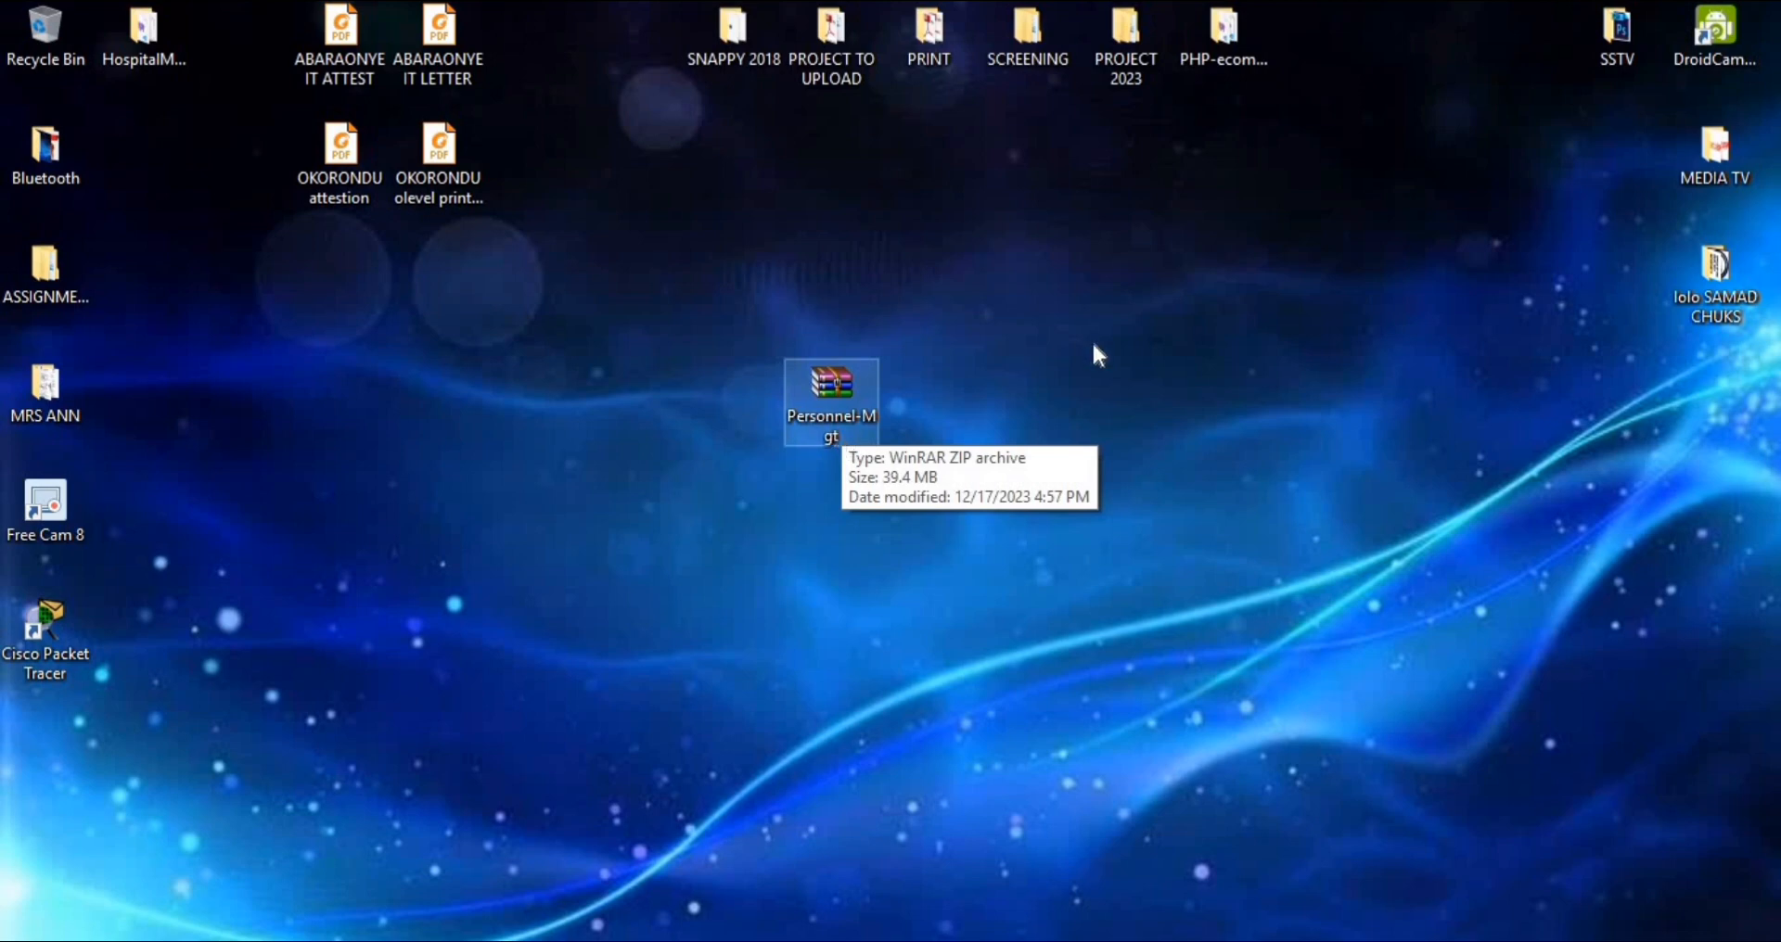
{"action": "left_click_drag", "start_coordinate": [818, 395], "coordinate": [849, 427]}
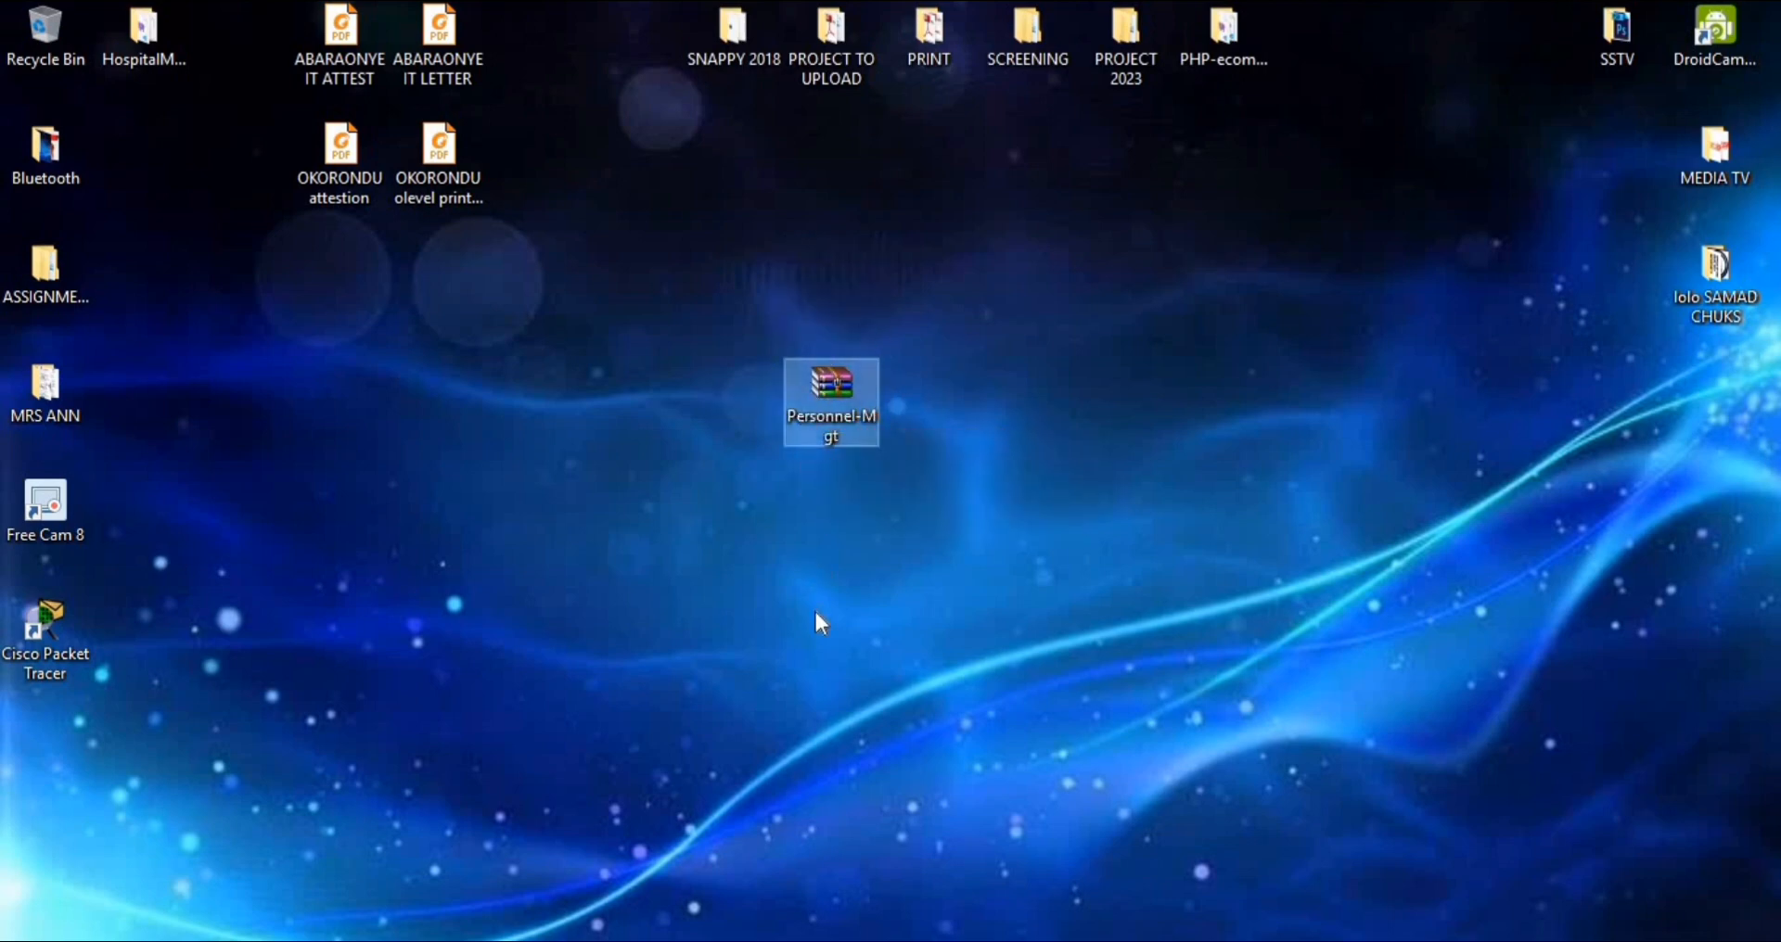
{"action": "left_click", "coordinate": [934, 435]}
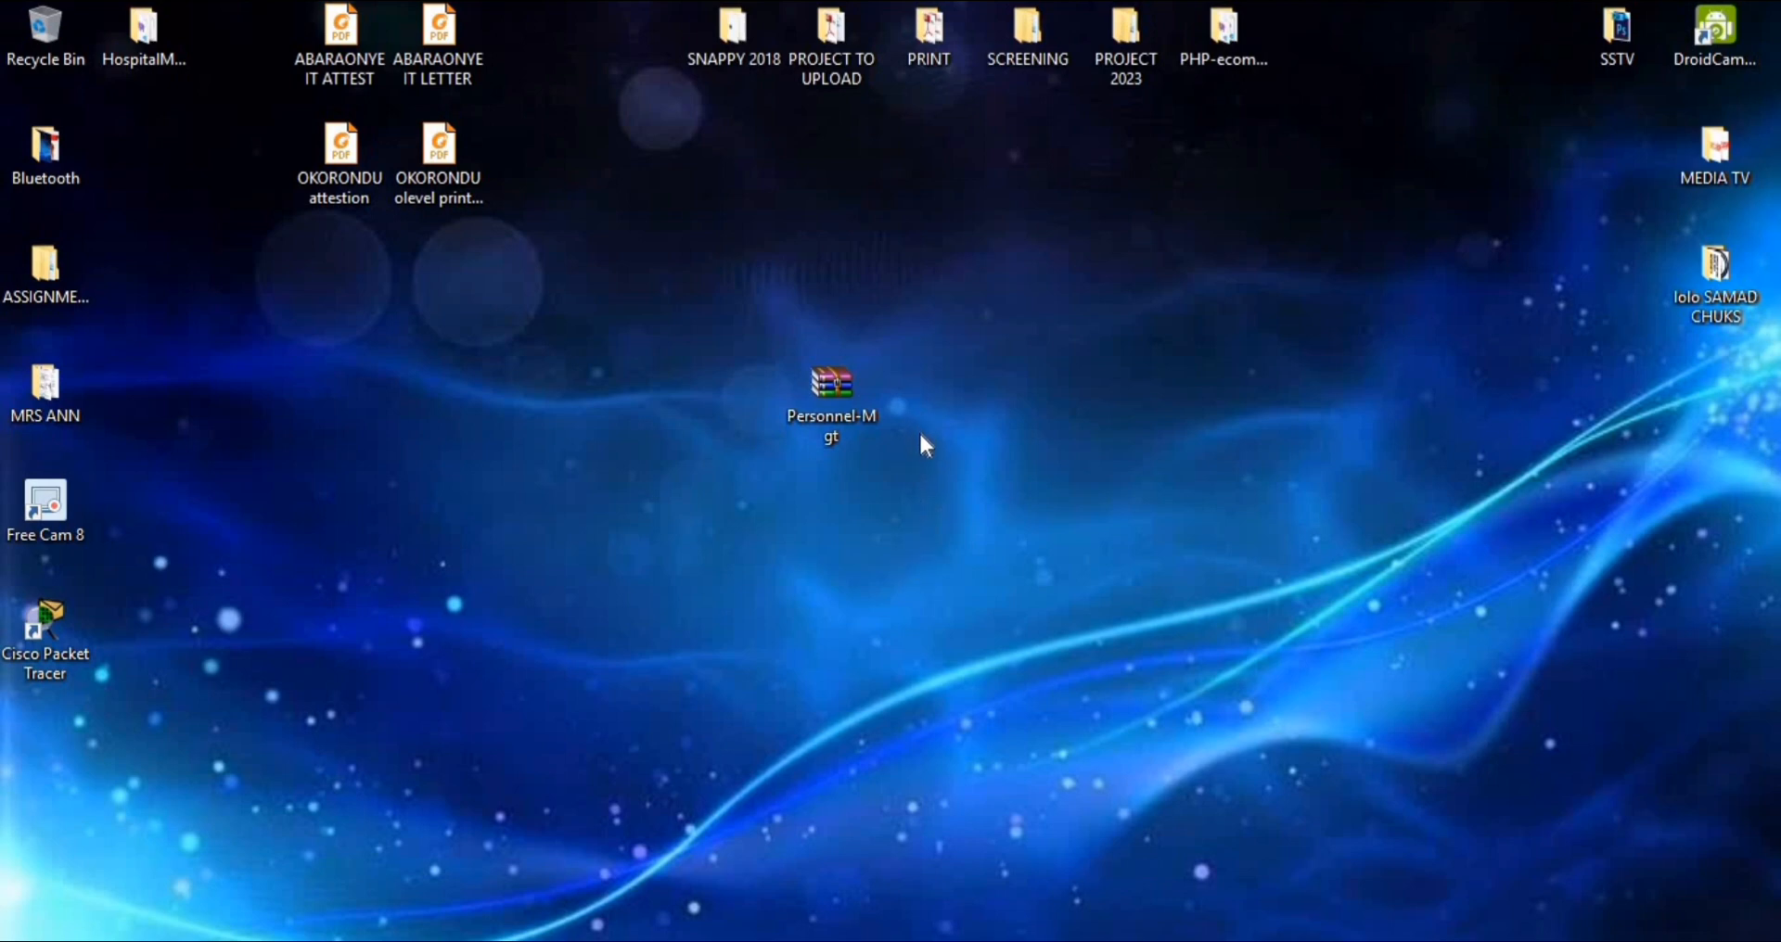
Bring up the XAMPP Control Panel to view its modules, and minimize it again
{"action": "left_click", "coordinate": [532, 941]}
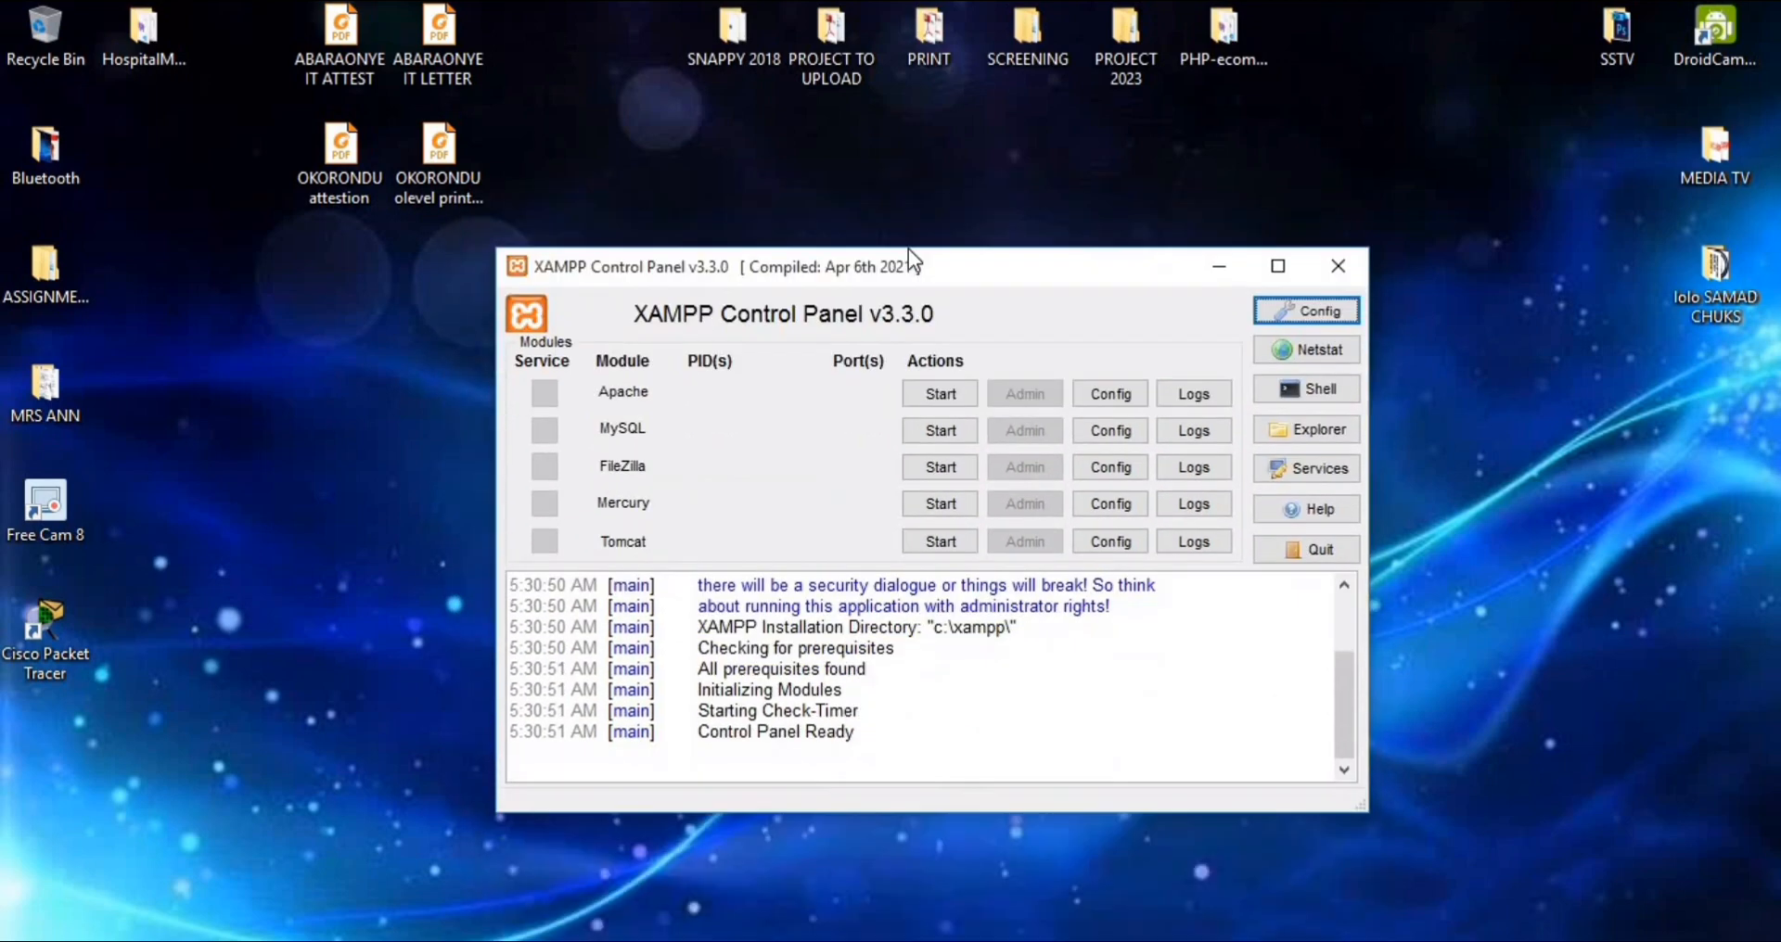
{"action": "left_click_drag", "start_coordinate": [871, 206], "coordinate": [759, 219]}
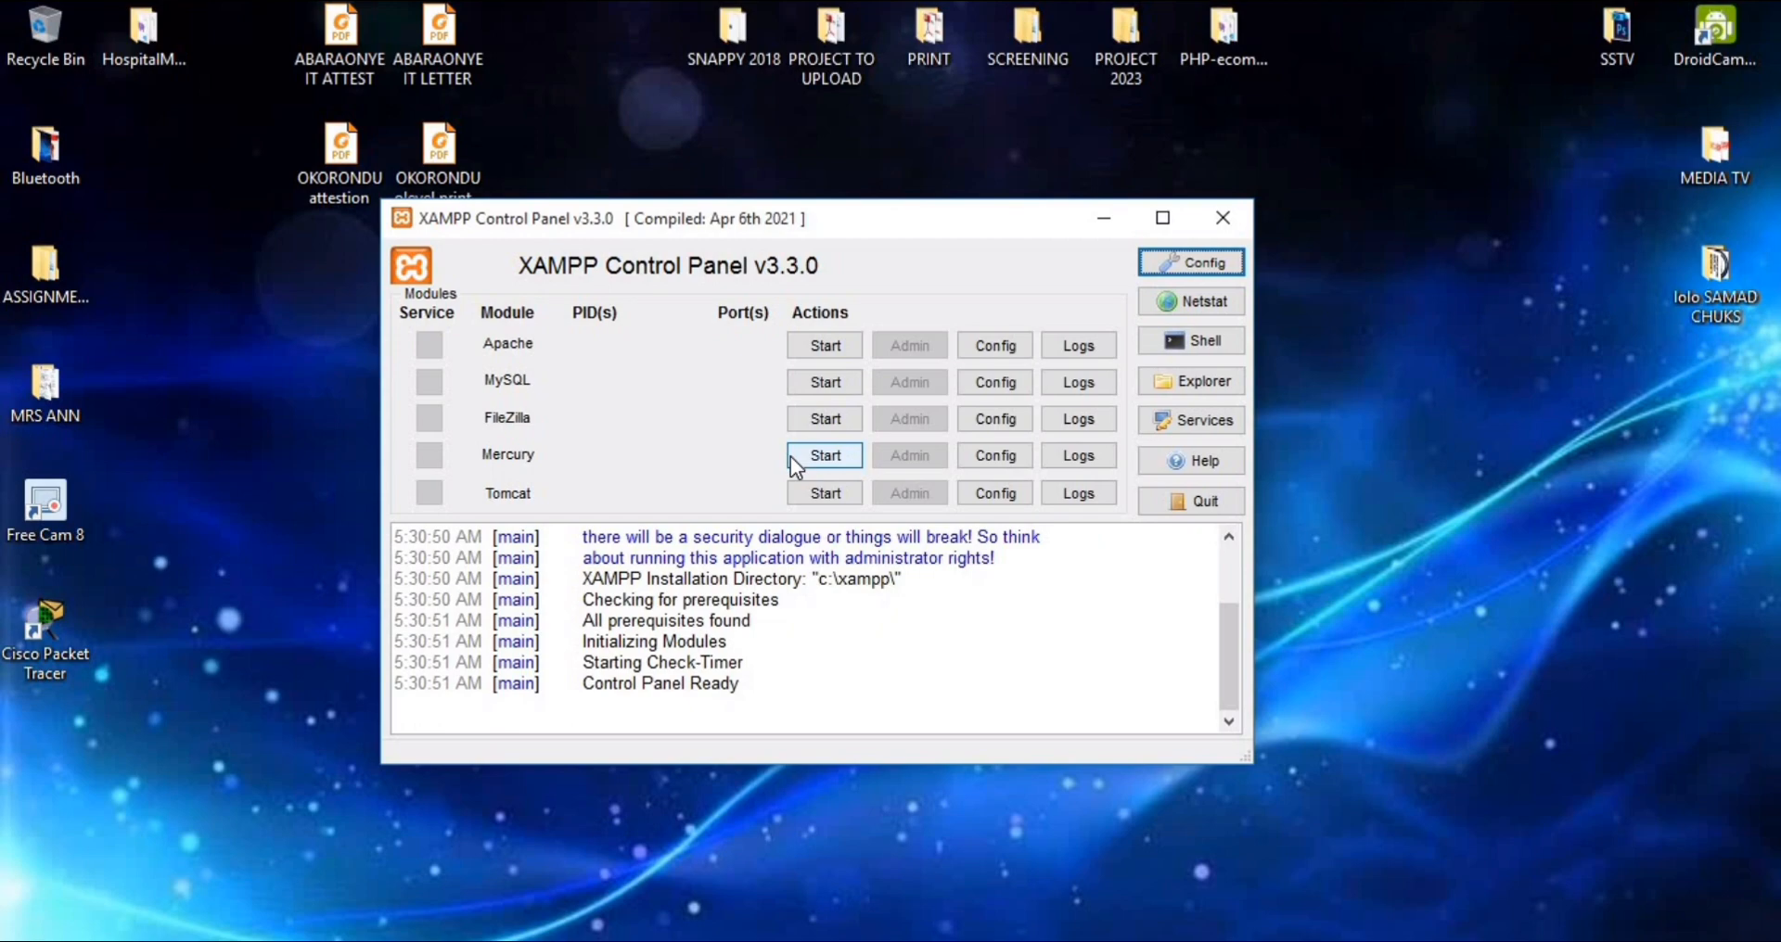
{"action": "left_click_drag", "start_coordinate": [733, 219], "coordinate": [806, 254]}
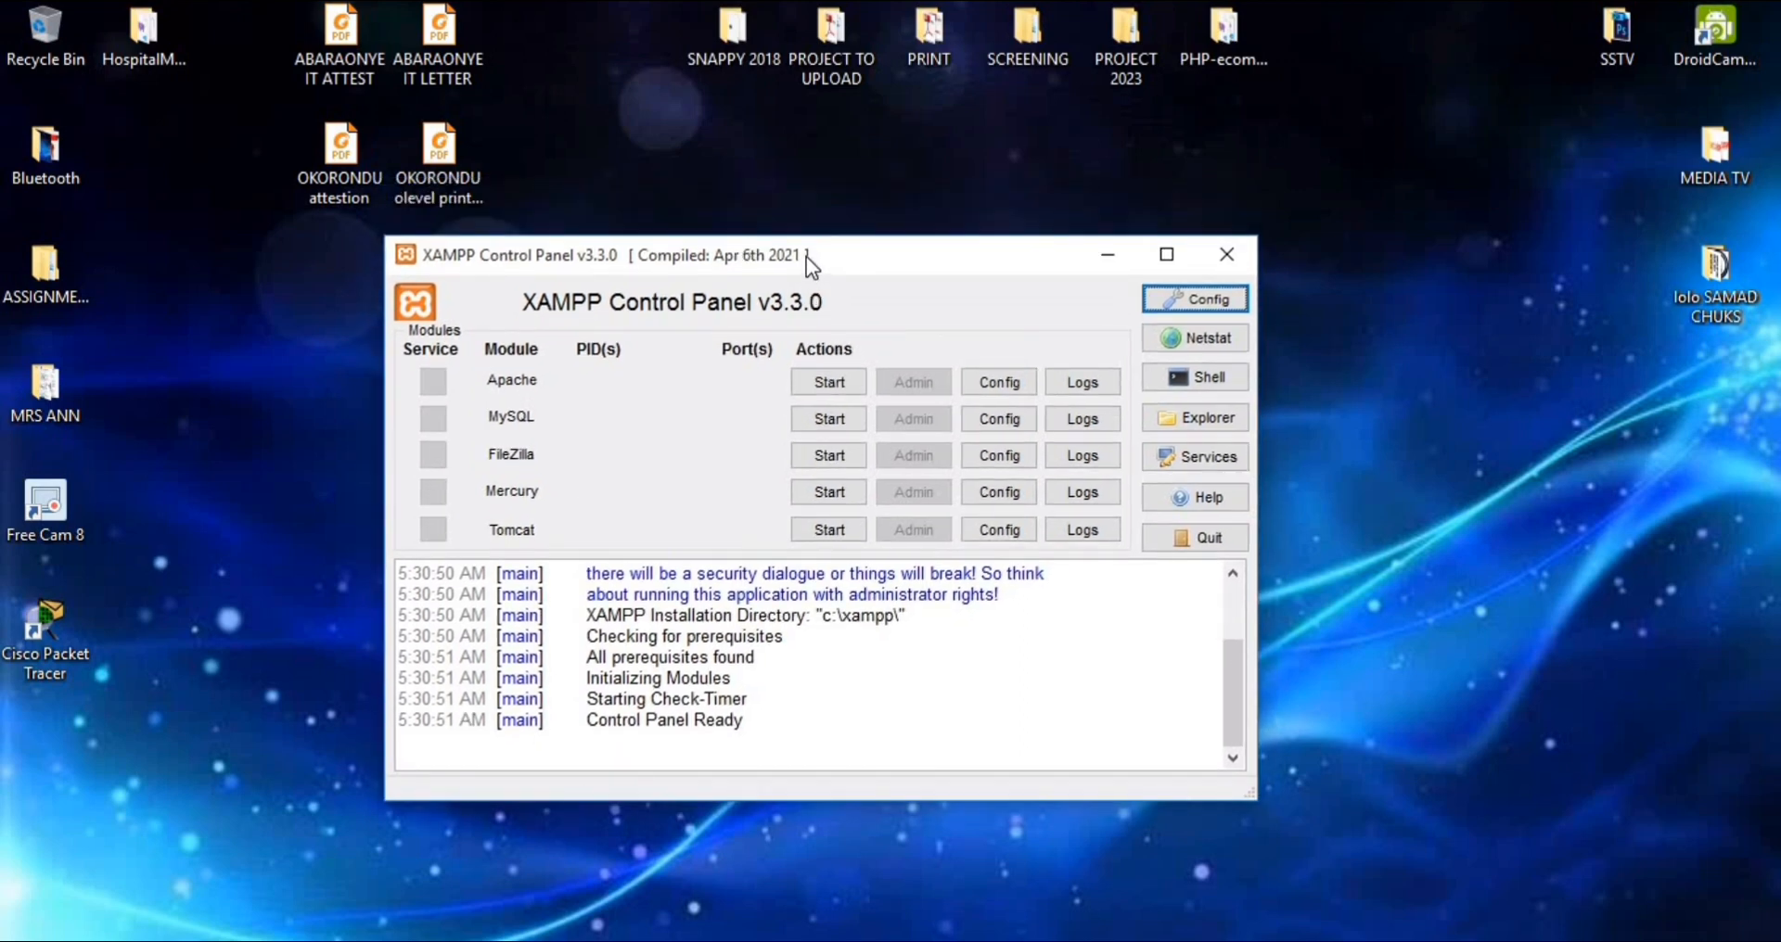
{"action": "left_click_drag", "start_coordinate": [805, 256], "coordinate": [1165, 403]}
{"action": "left_click_drag", "start_coordinate": [933, 448], "coordinate": [399, 170]}
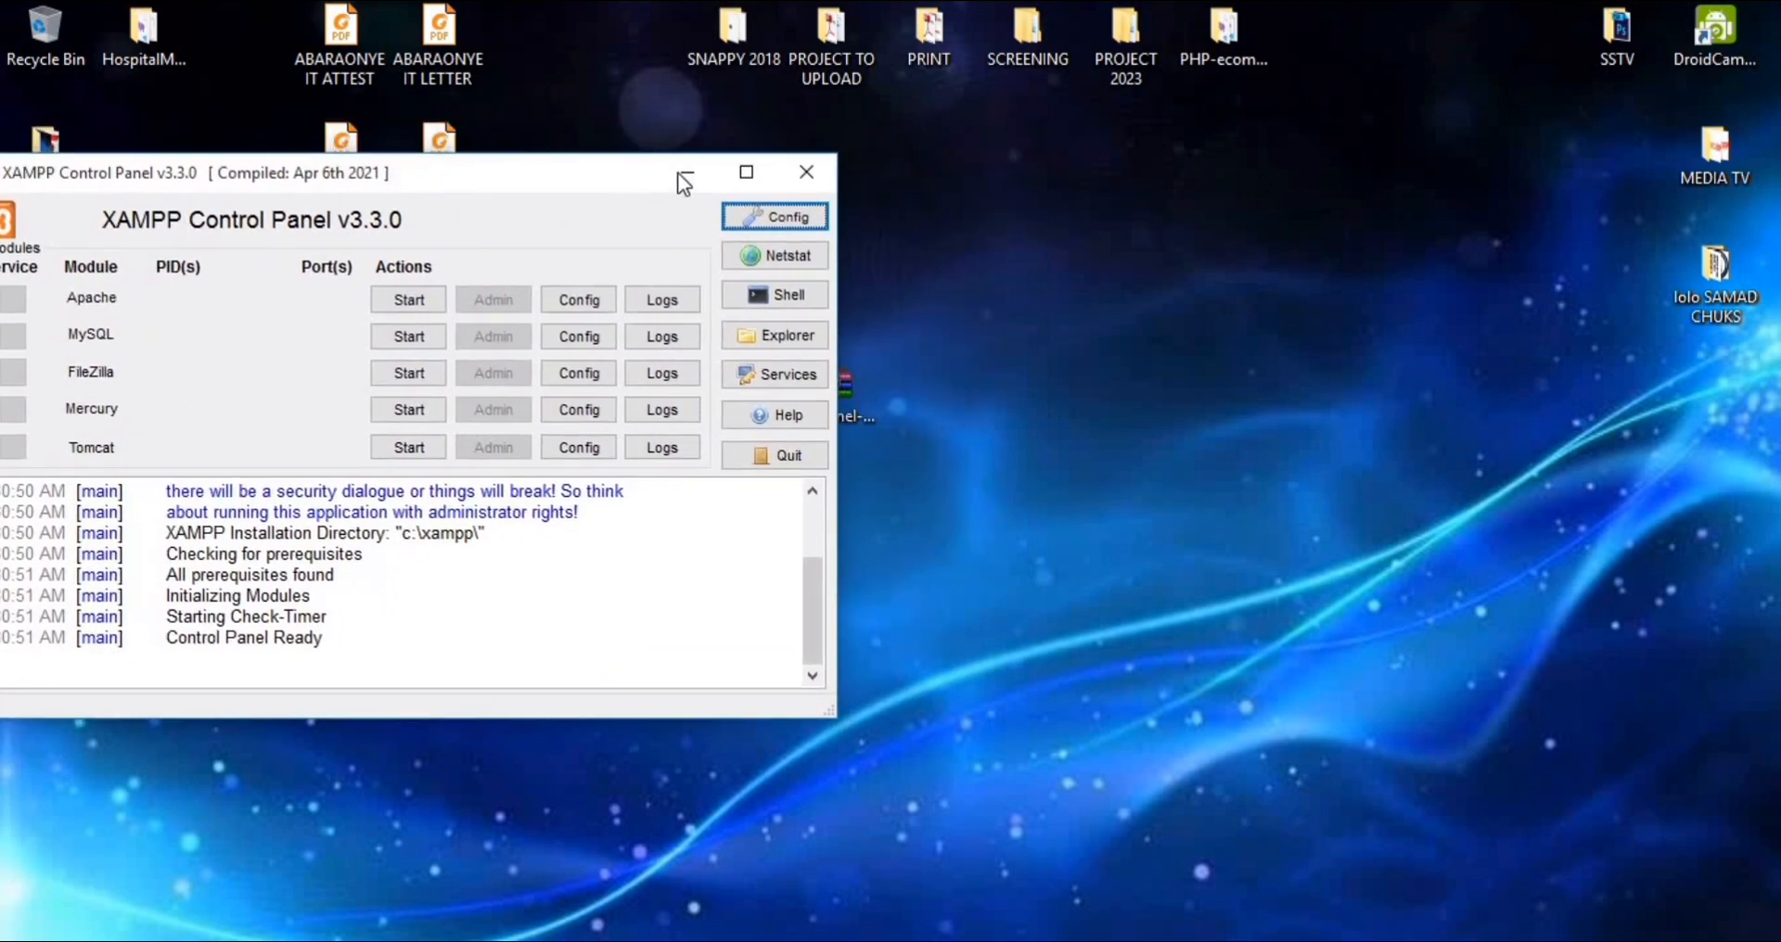
{"action": "left_click", "coordinate": [682, 172]}
Reposition the Personnel-Mgt ZIP archive on the desktop, refresh the desktop, and extract the archive there
{"action": "left_click_drag", "start_coordinate": [827, 382], "coordinate": [1180, 299]}
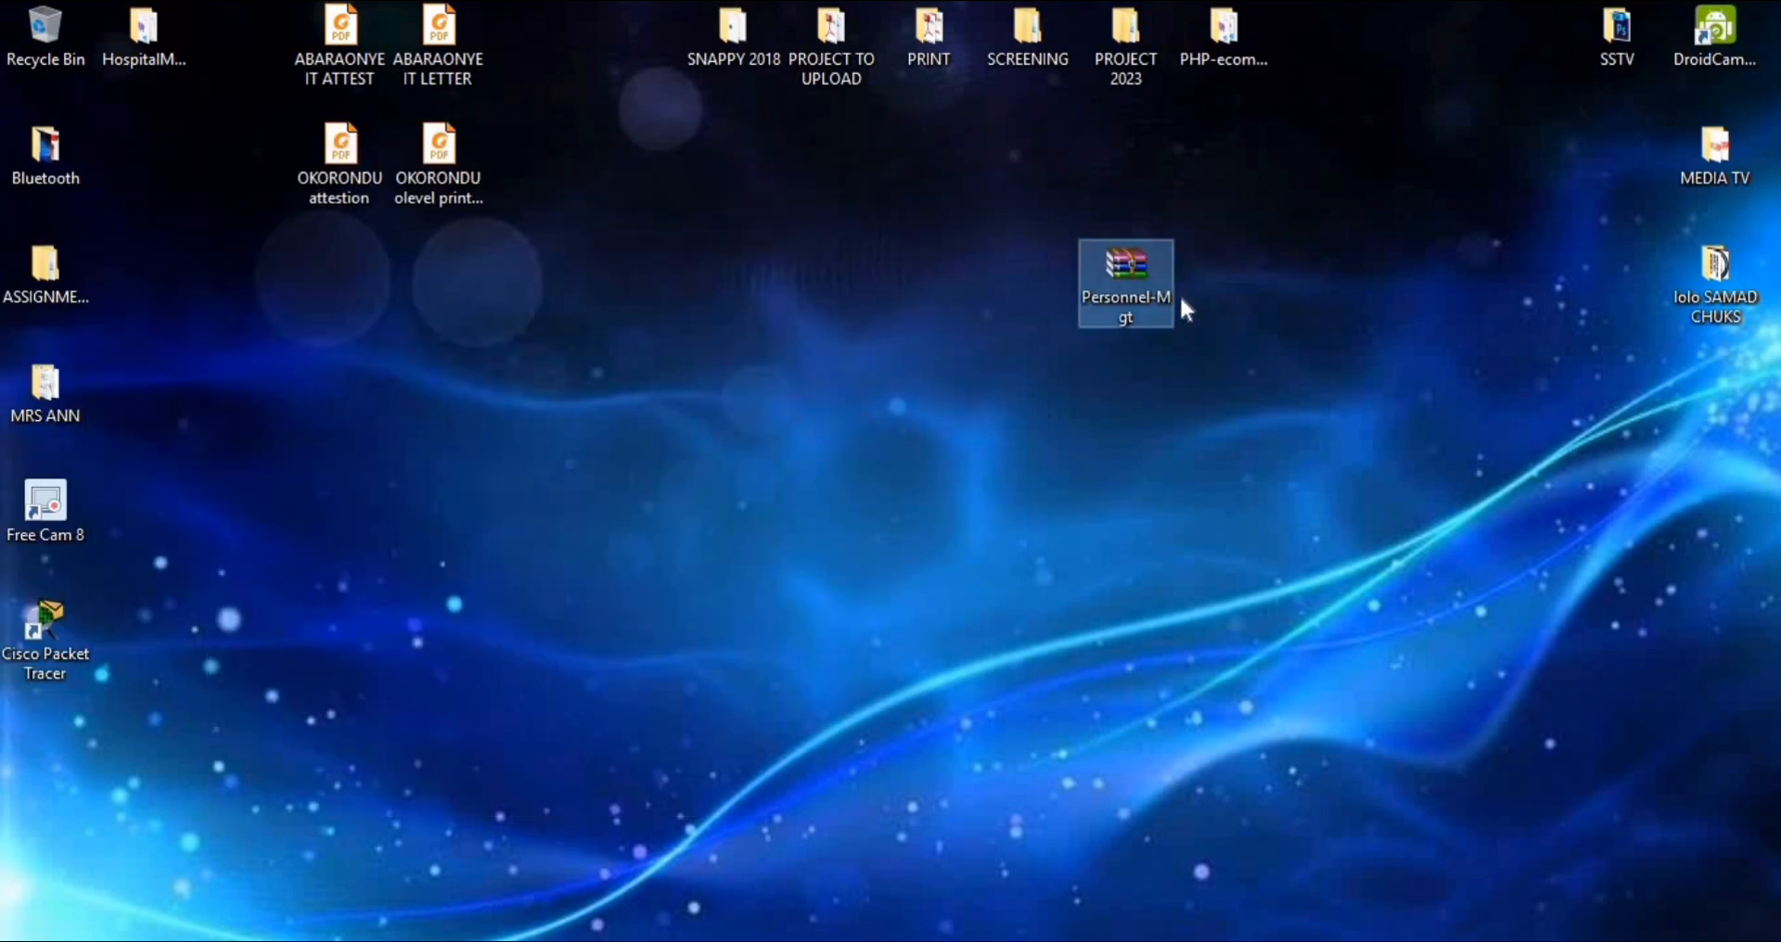
{"action": "right_click", "coordinate": [799, 264]}
{"action": "left_click", "coordinate": [885, 334]}
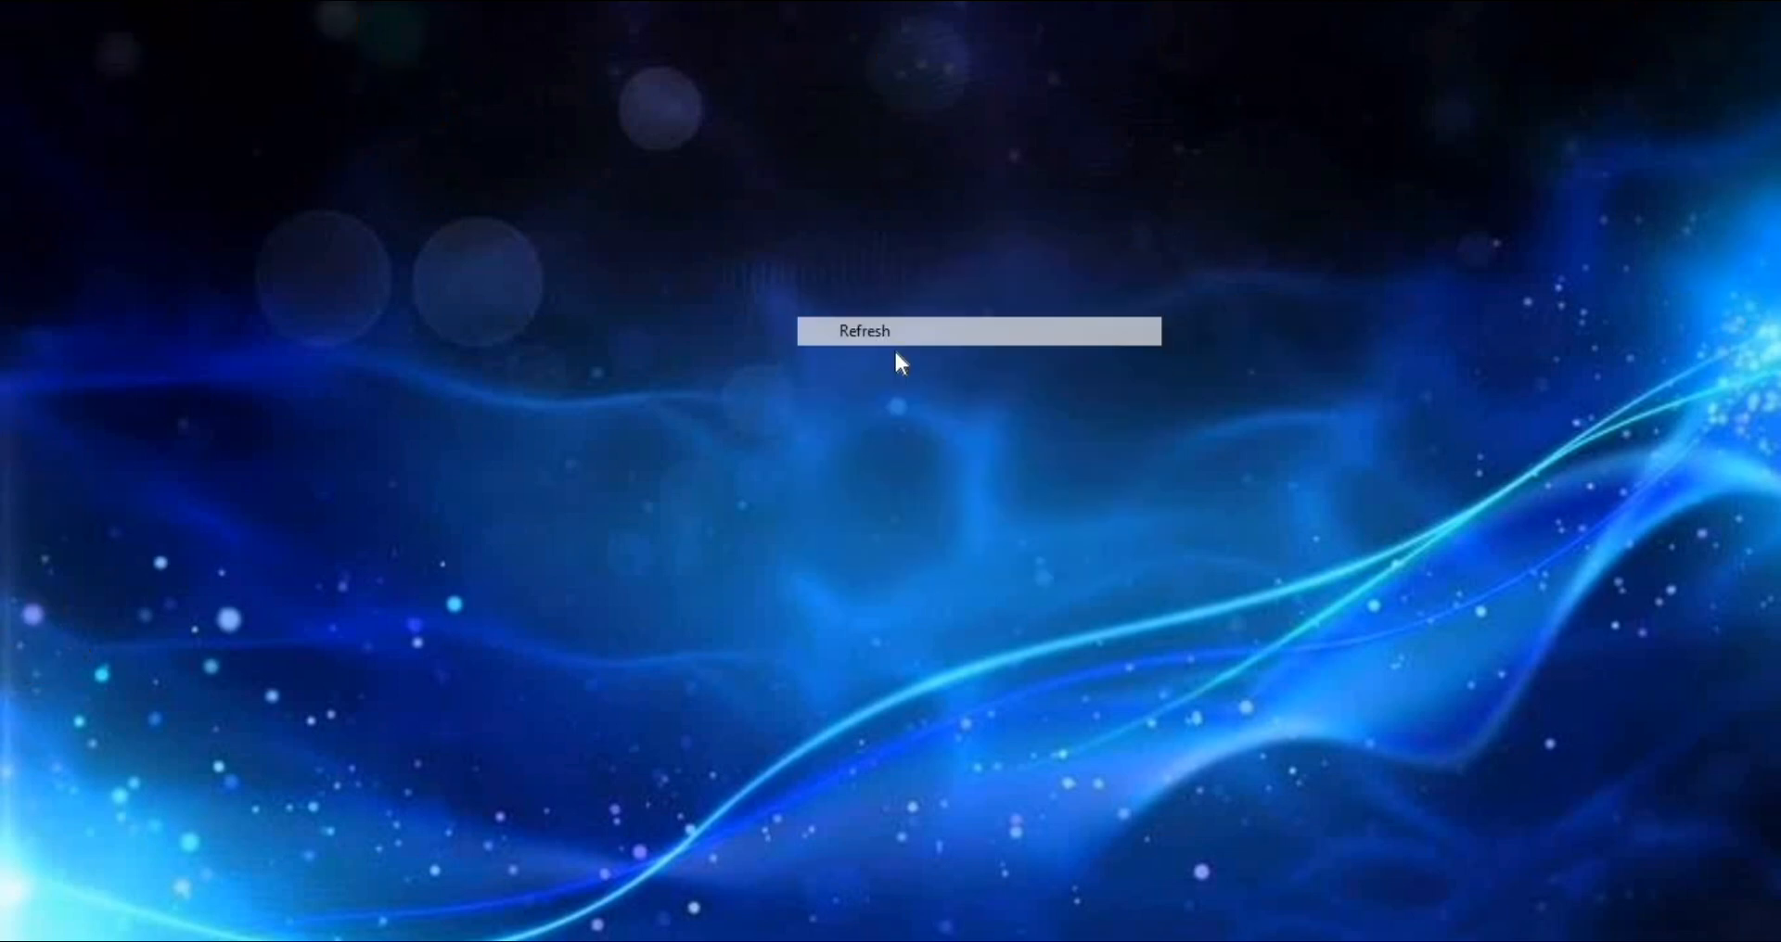
{"action": "left_click_drag", "start_coordinate": [1120, 293], "coordinate": [1065, 336]}
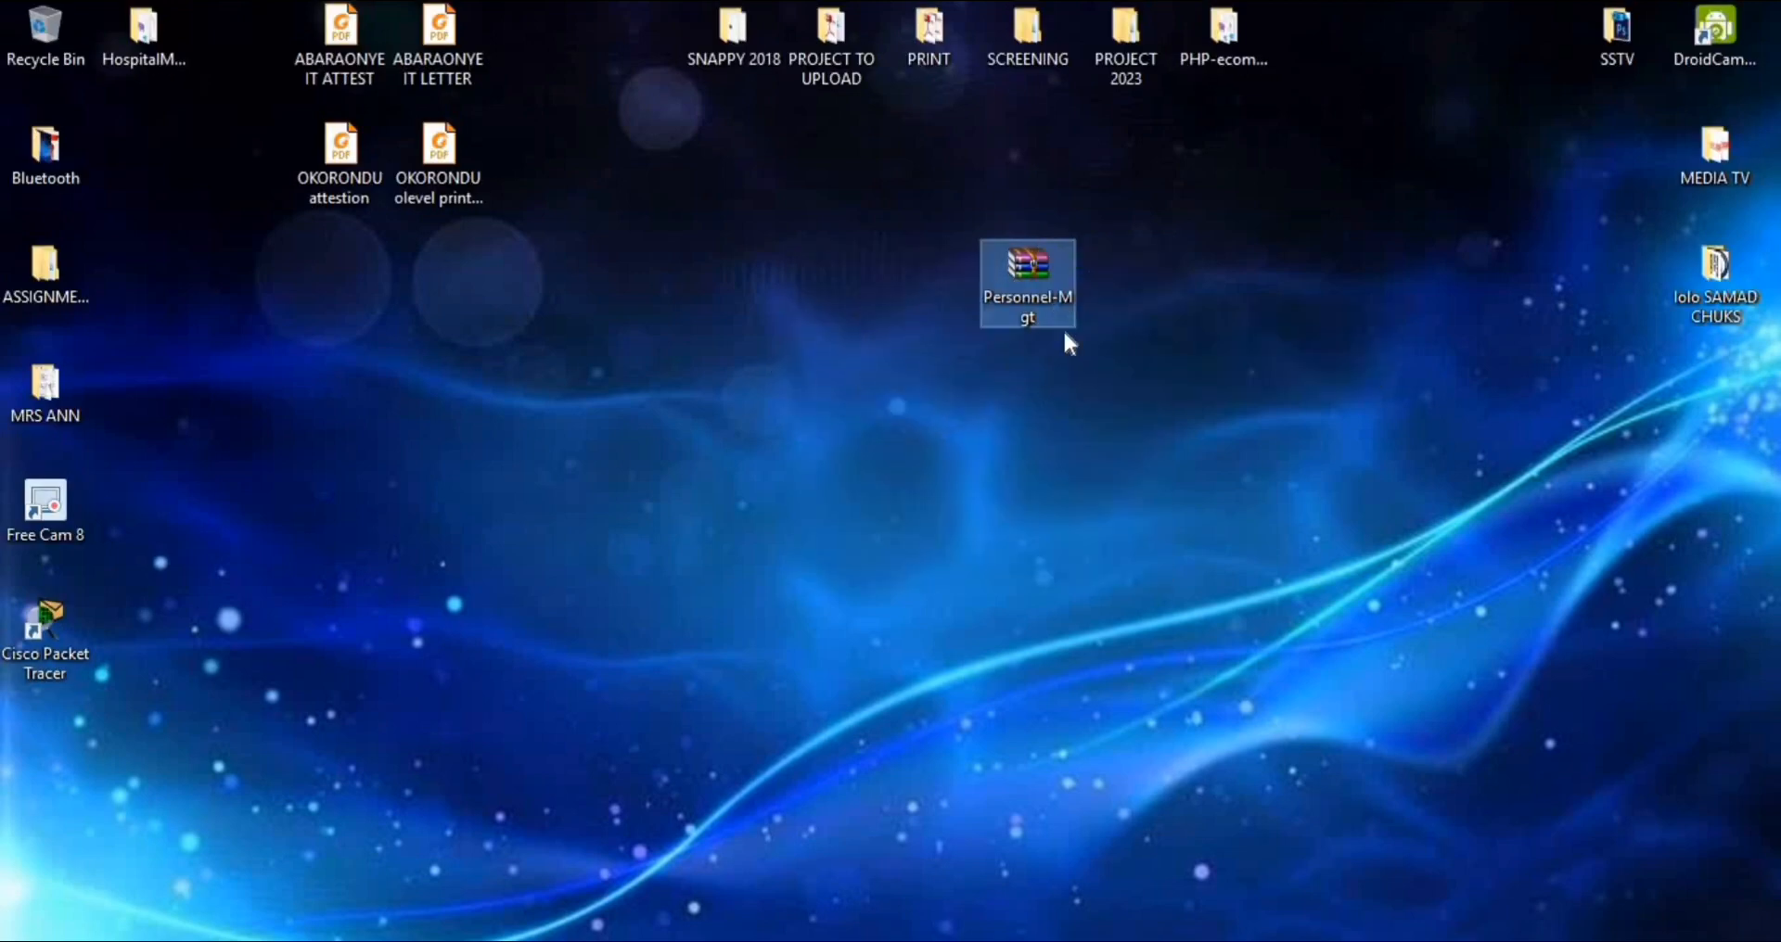
{"action": "right_click", "coordinate": [1017, 275]}
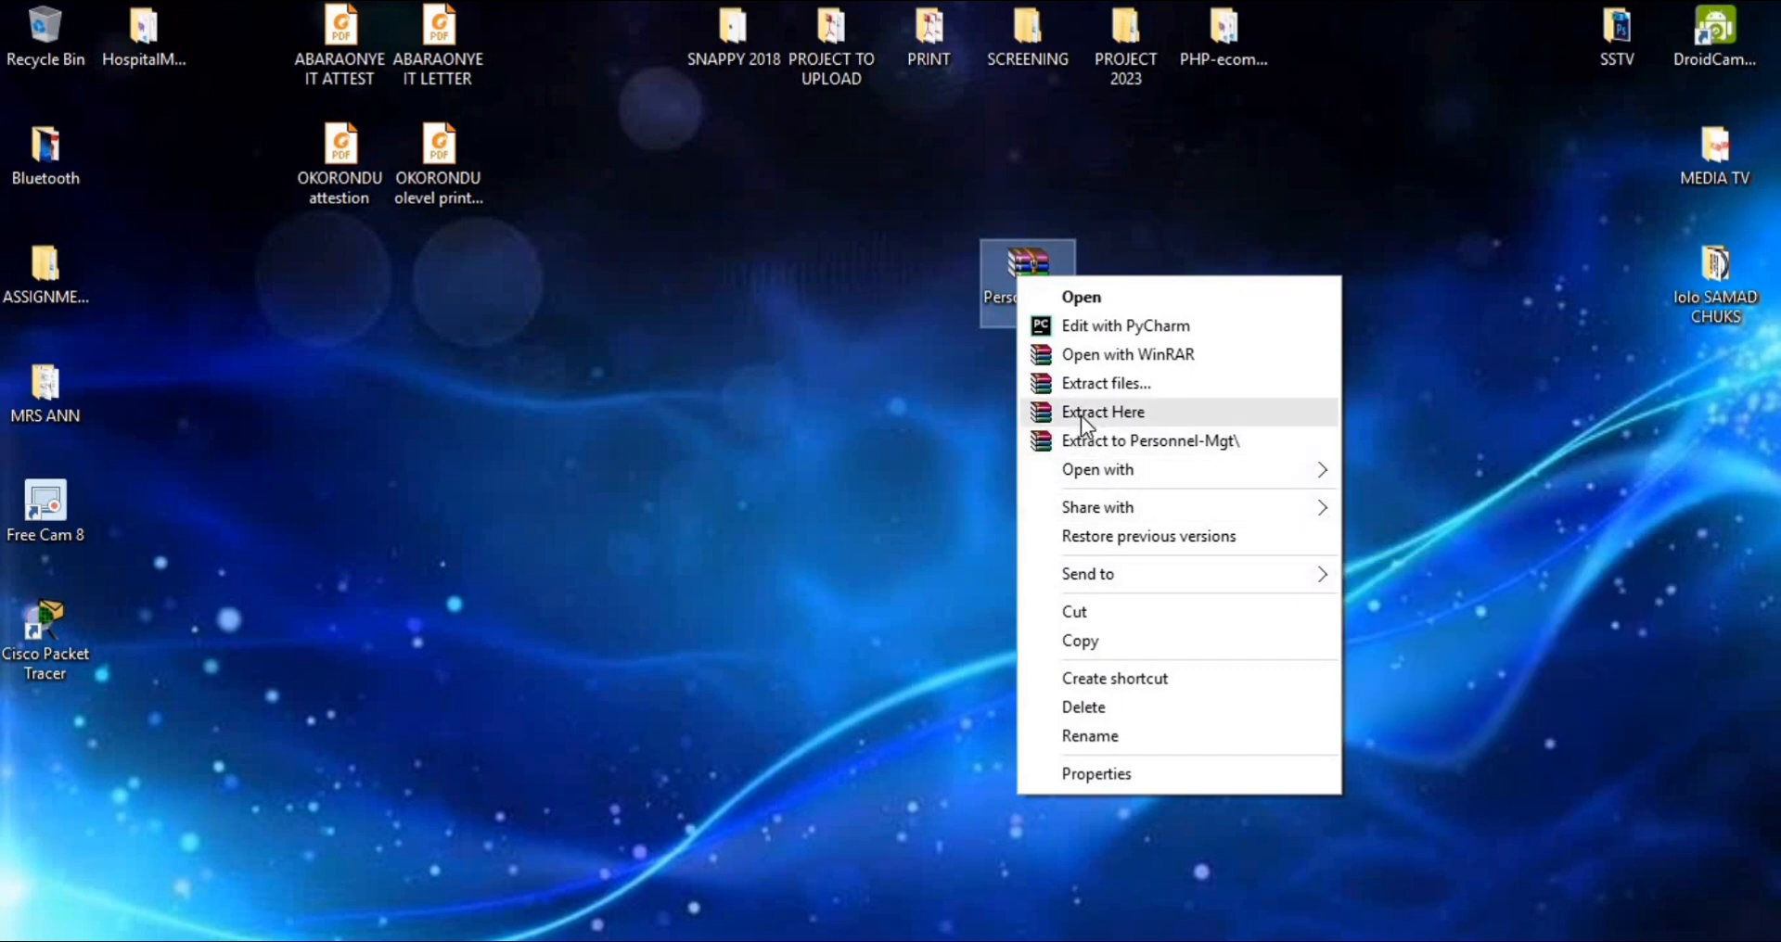
{"action": "left_click", "coordinate": [1082, 413]}
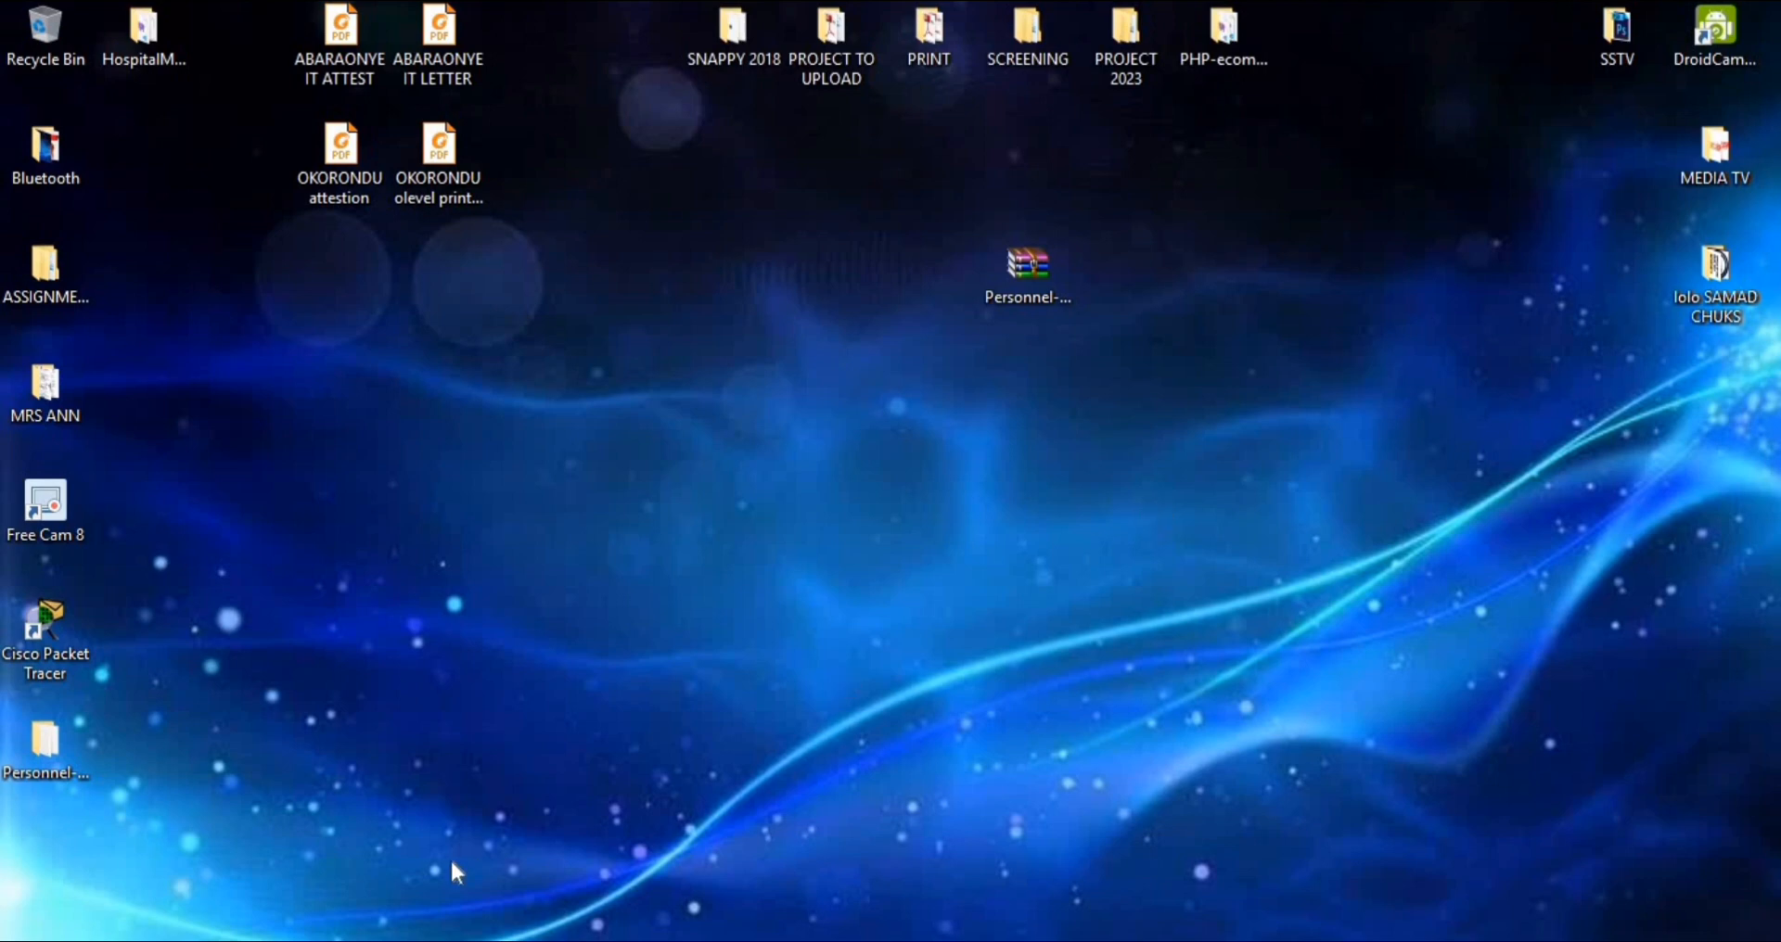
Place the extracted Personnel-Mgt folder directly below its archive and refresh the desktop
{"action": "left_click_drag", "start_coordinate": [45, 742], "coordinate": [1025, 399]}
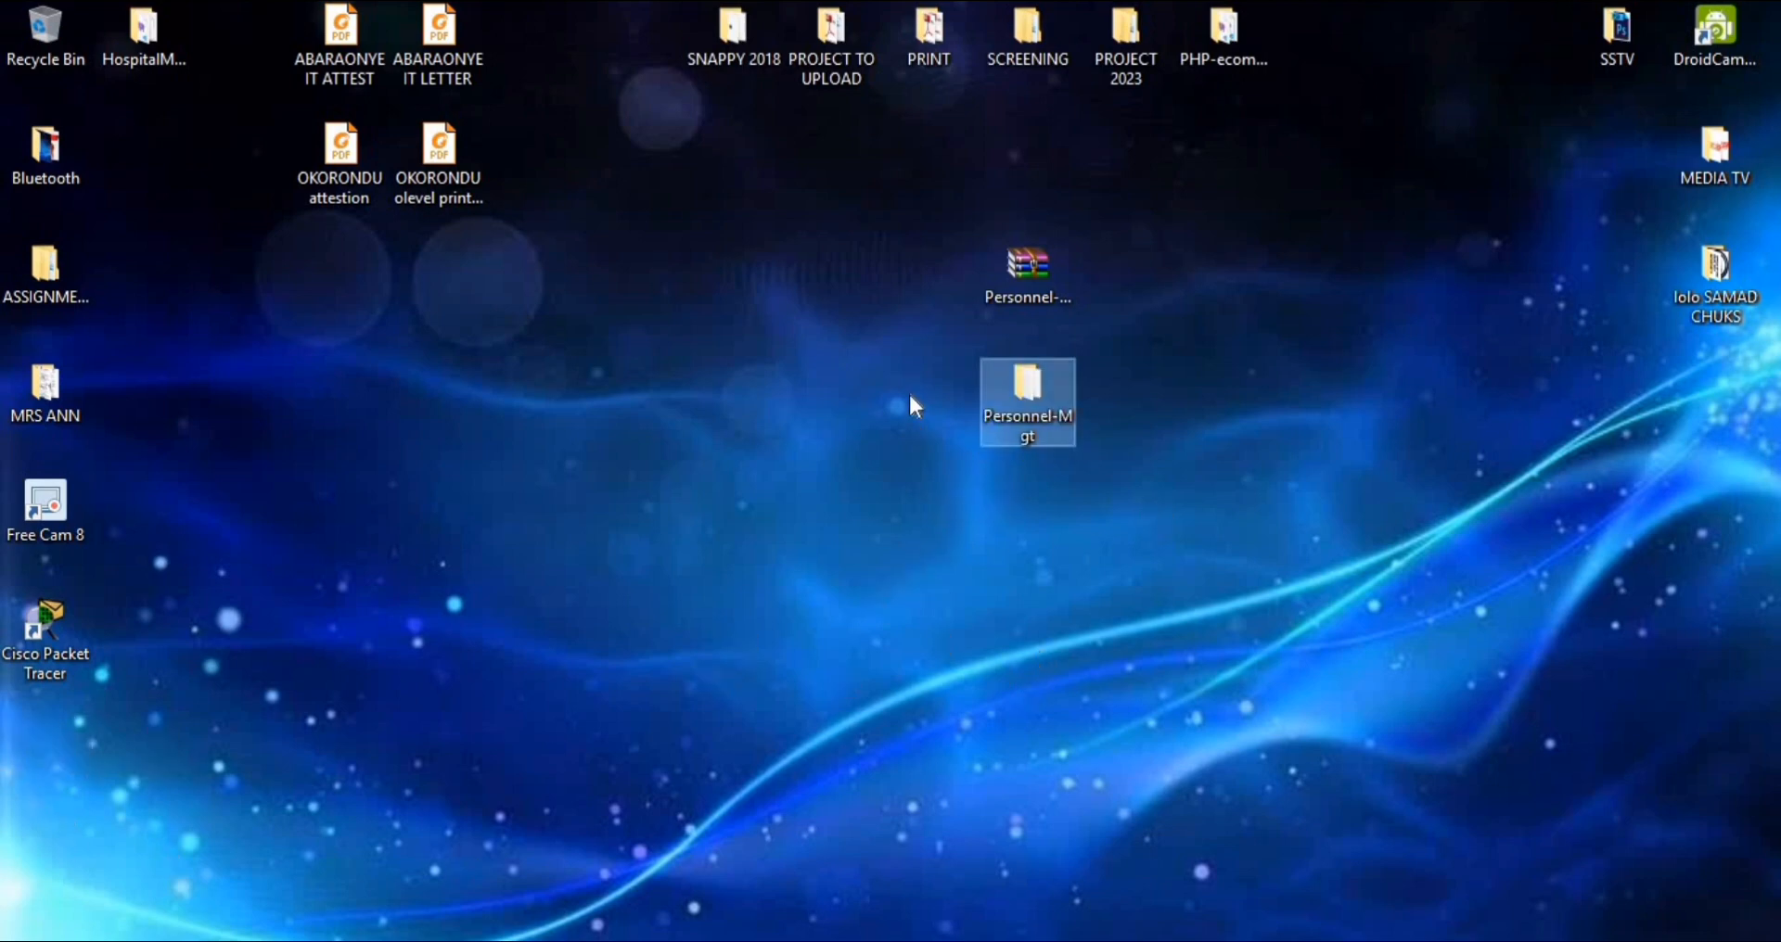
{"action": "right_click", "coordinate": [696, 239]}
{"action": "left_click", "coordinate": [753, 321]}
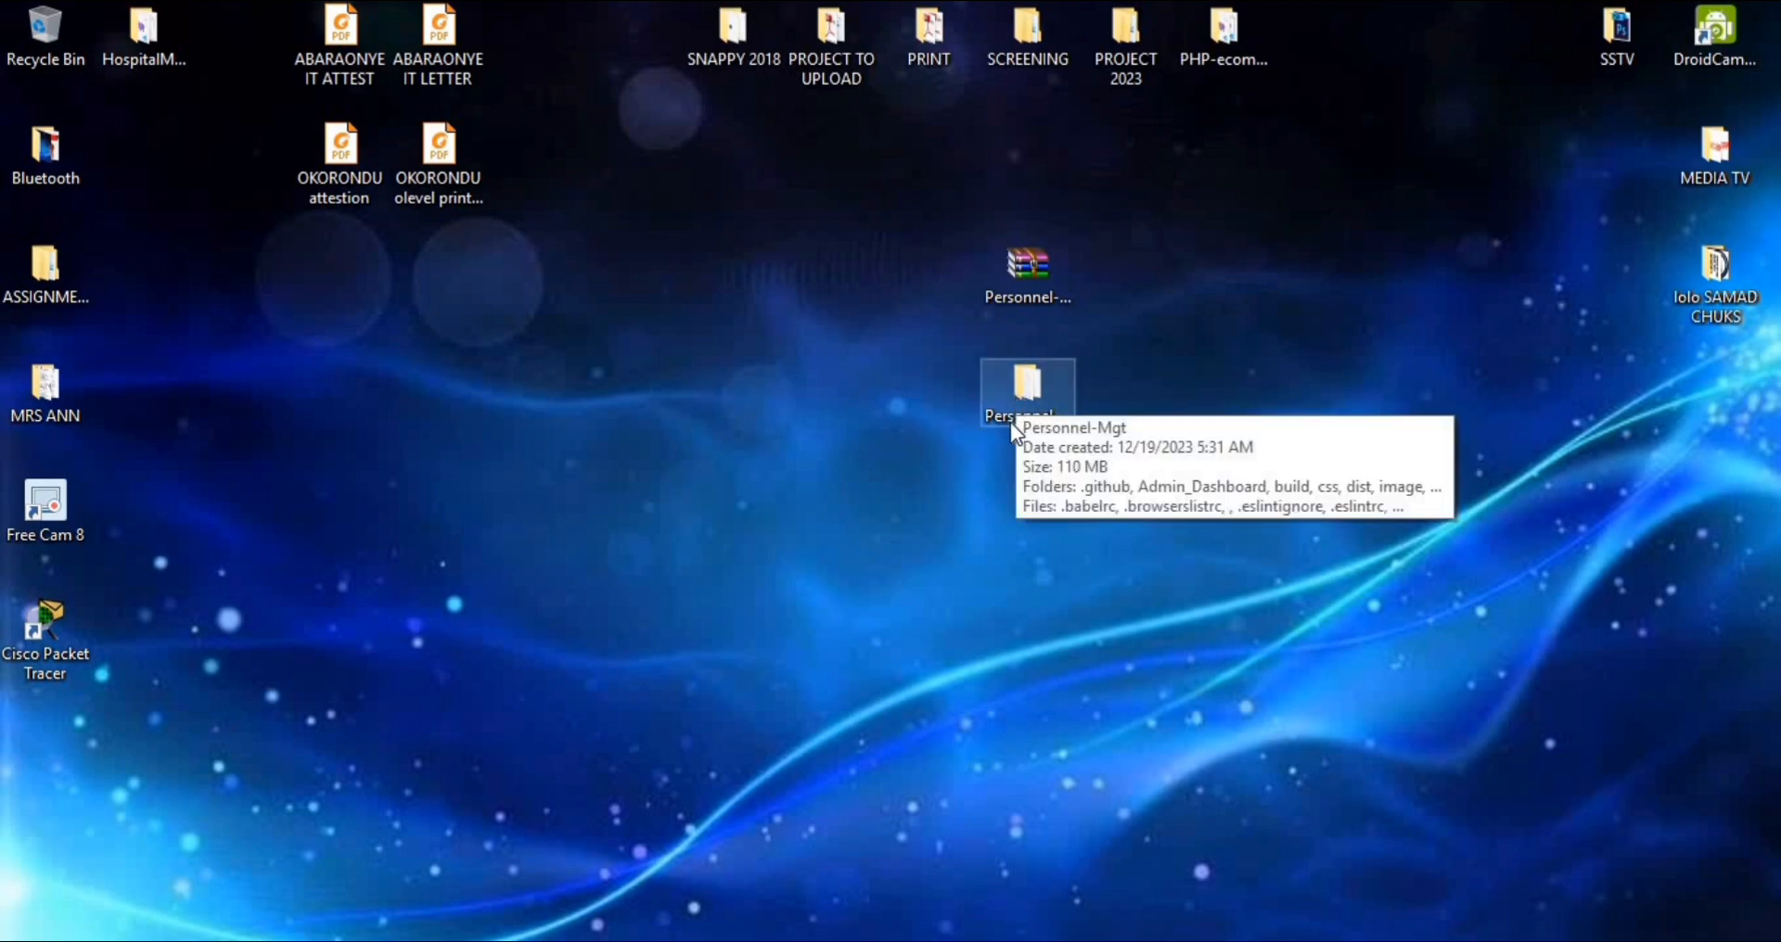
Copy the extracted Personnel-Mgt folder and open the xampp folder on Local Disk (C:) in File Explorer
{"action": "right_click", "coordinate": [1011, 388]}
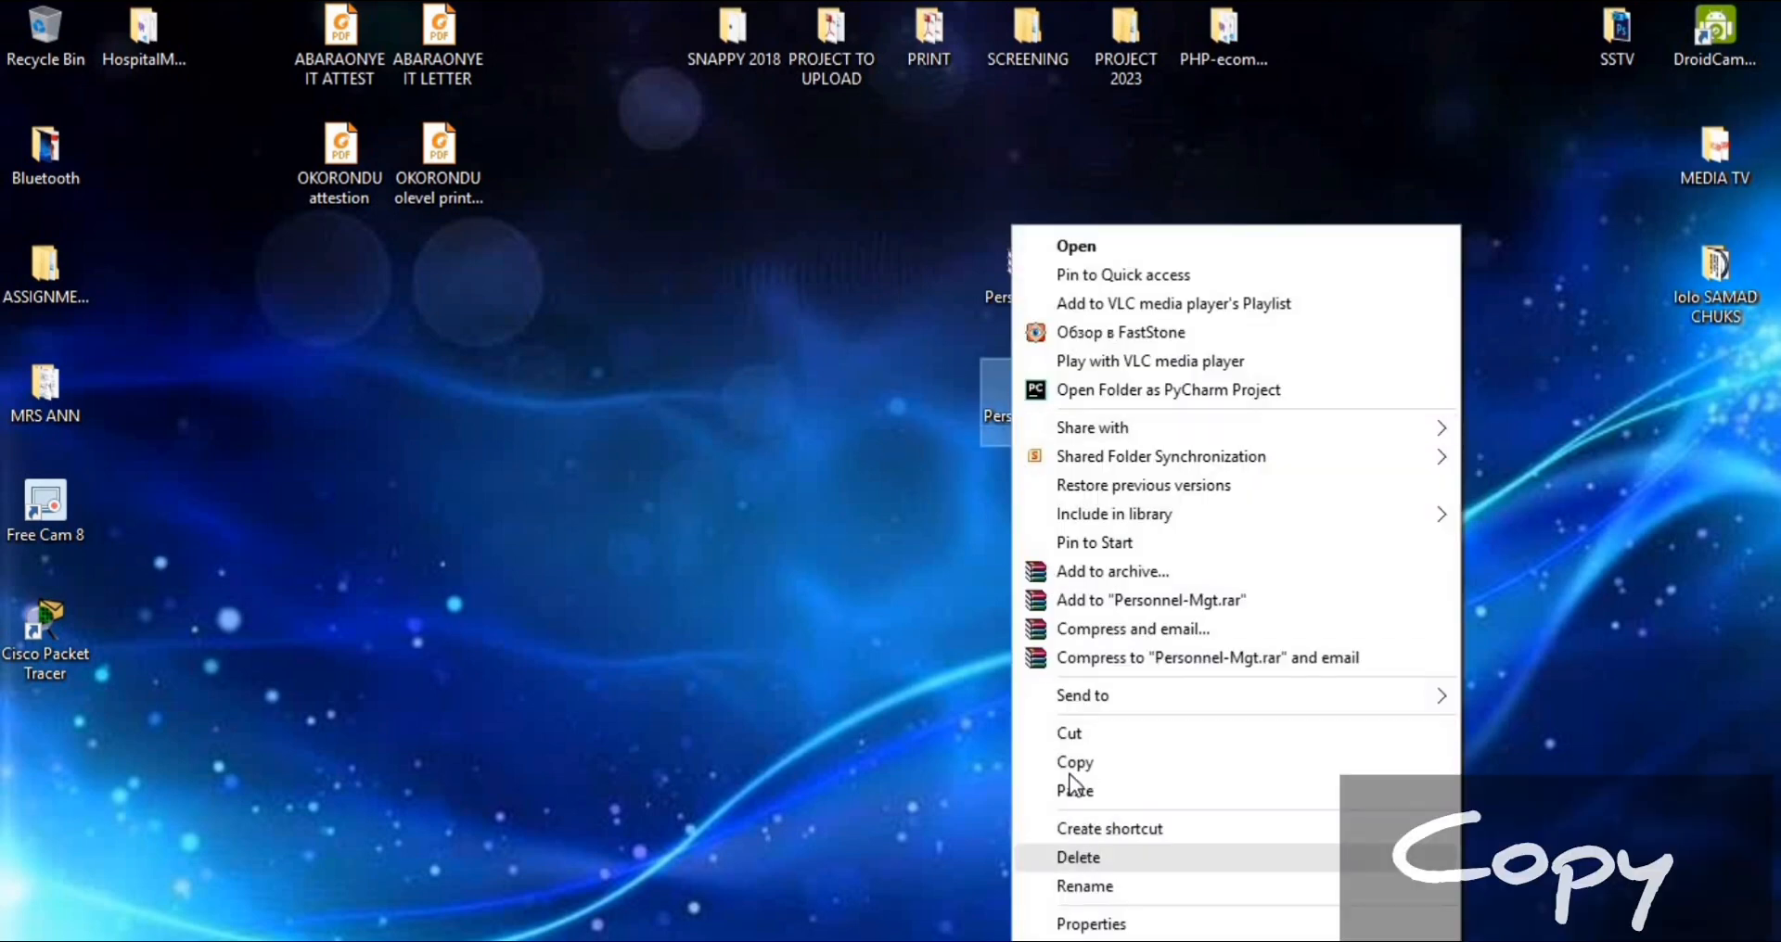
{"action": "left_click", "coordinate": [1074, 761]}
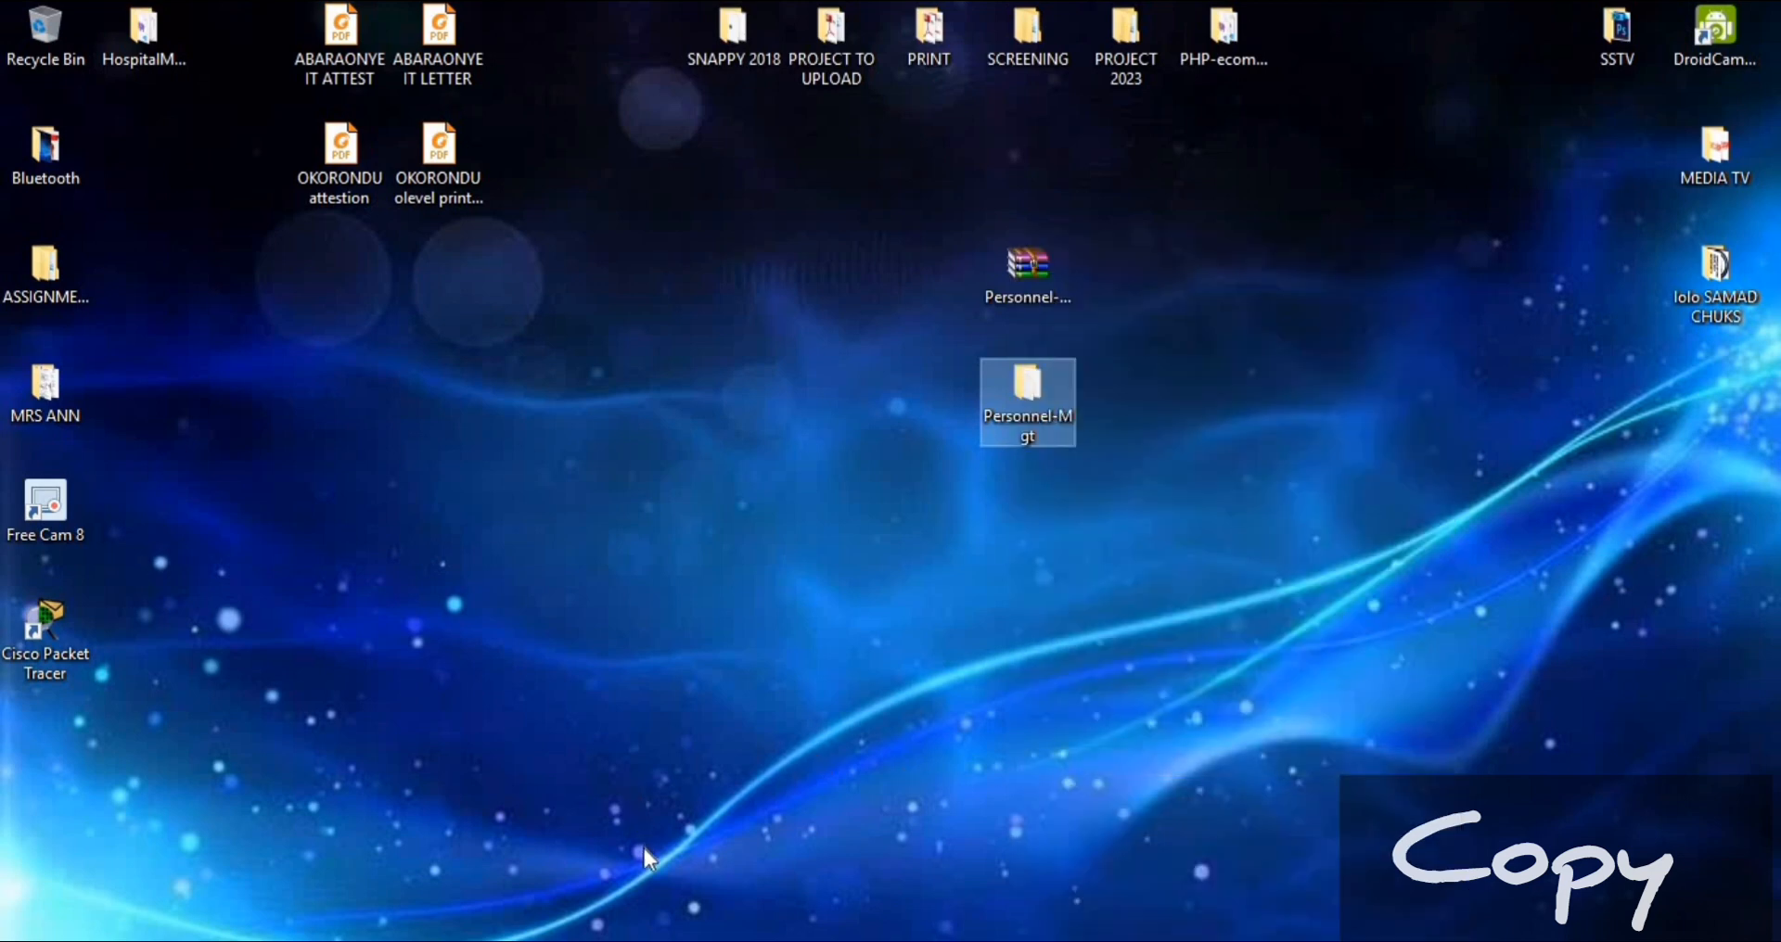
{"action": "key", "text": "super+e"}
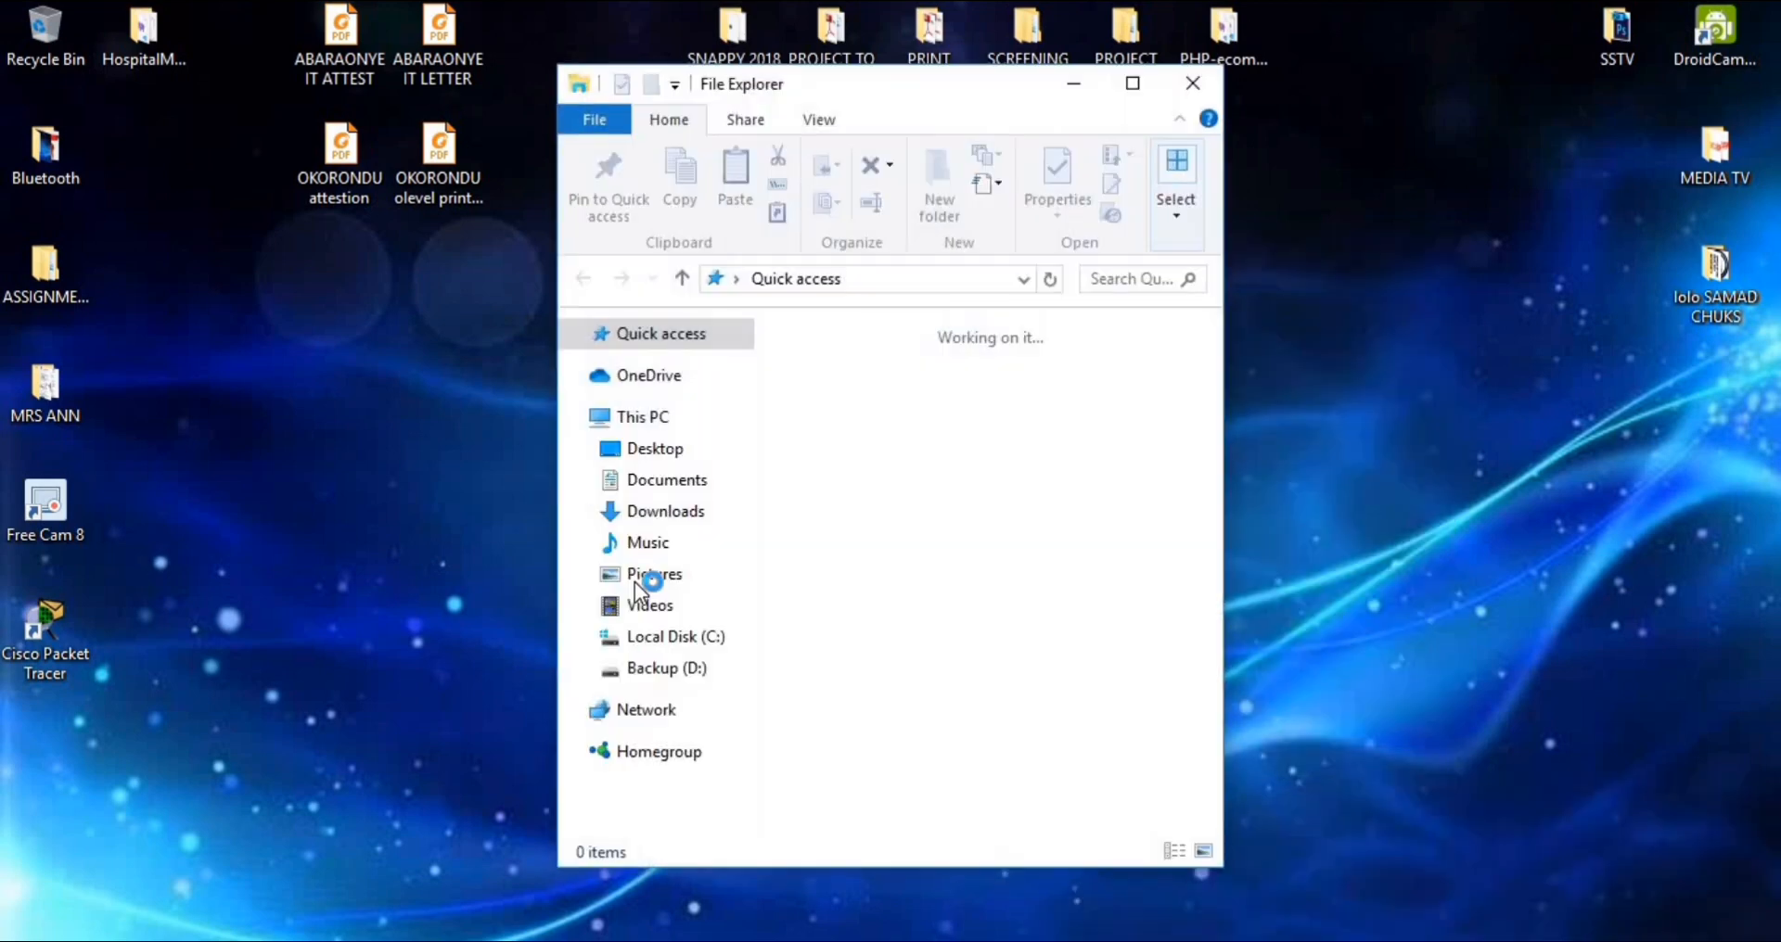
{"action": "left_click", "coordinate": [670, 637]}
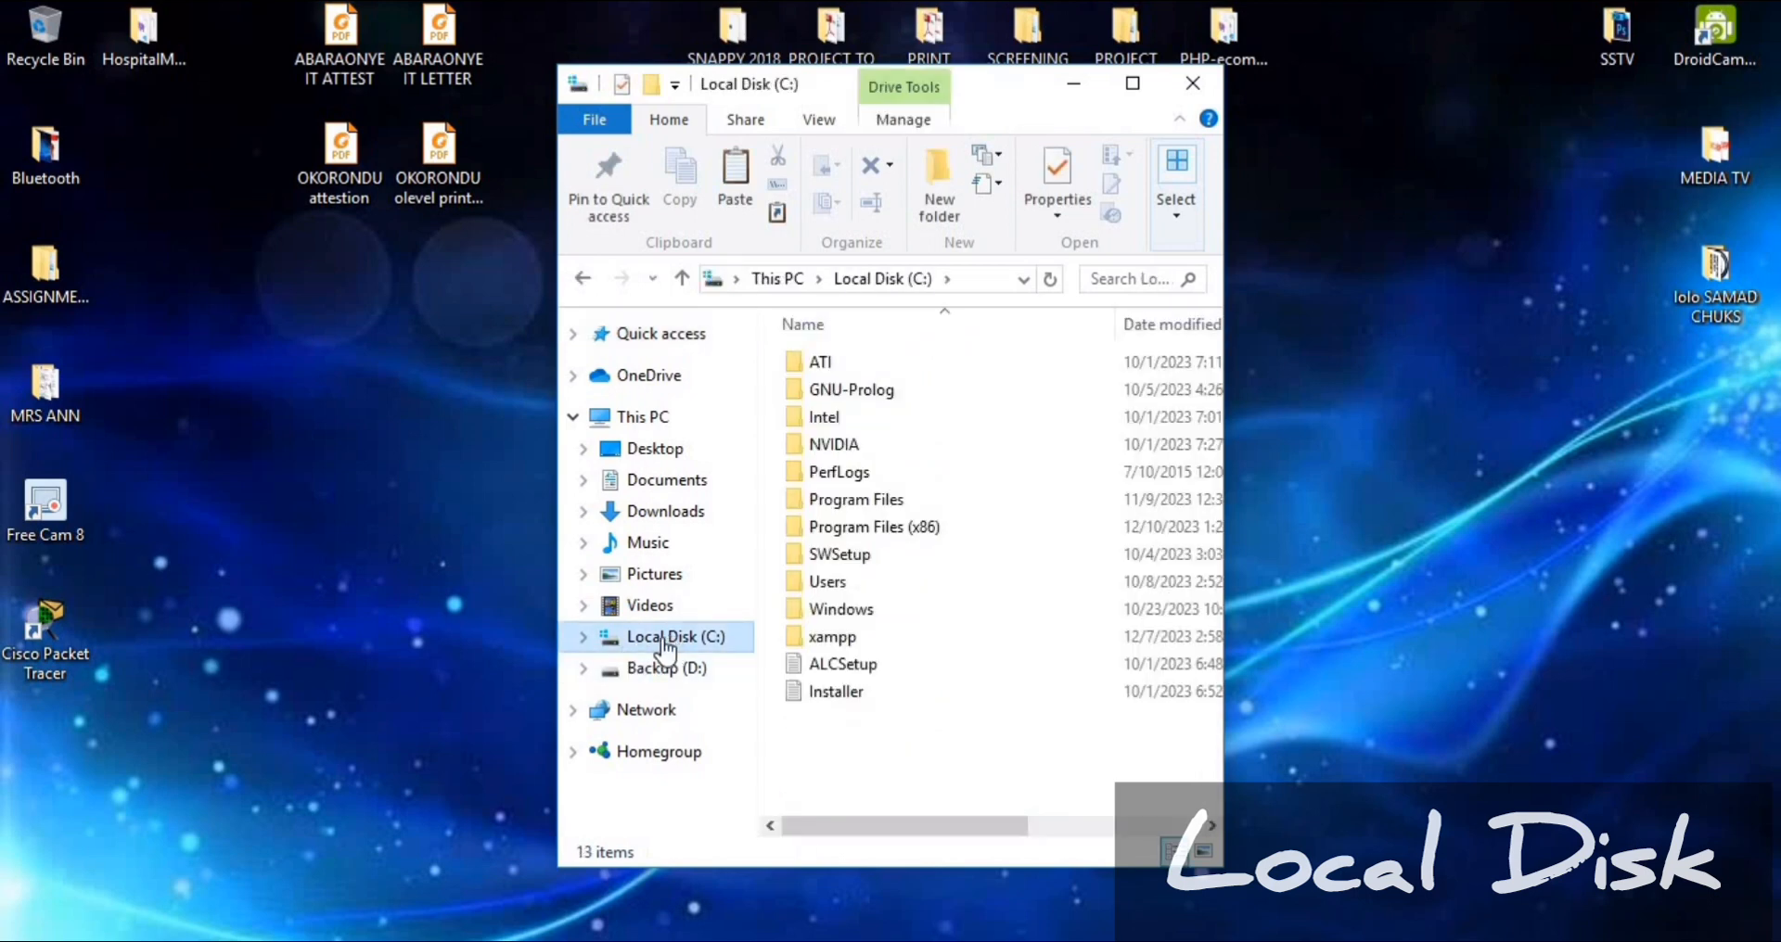
{"action": "left_click", "coordinate": [829, 642]}
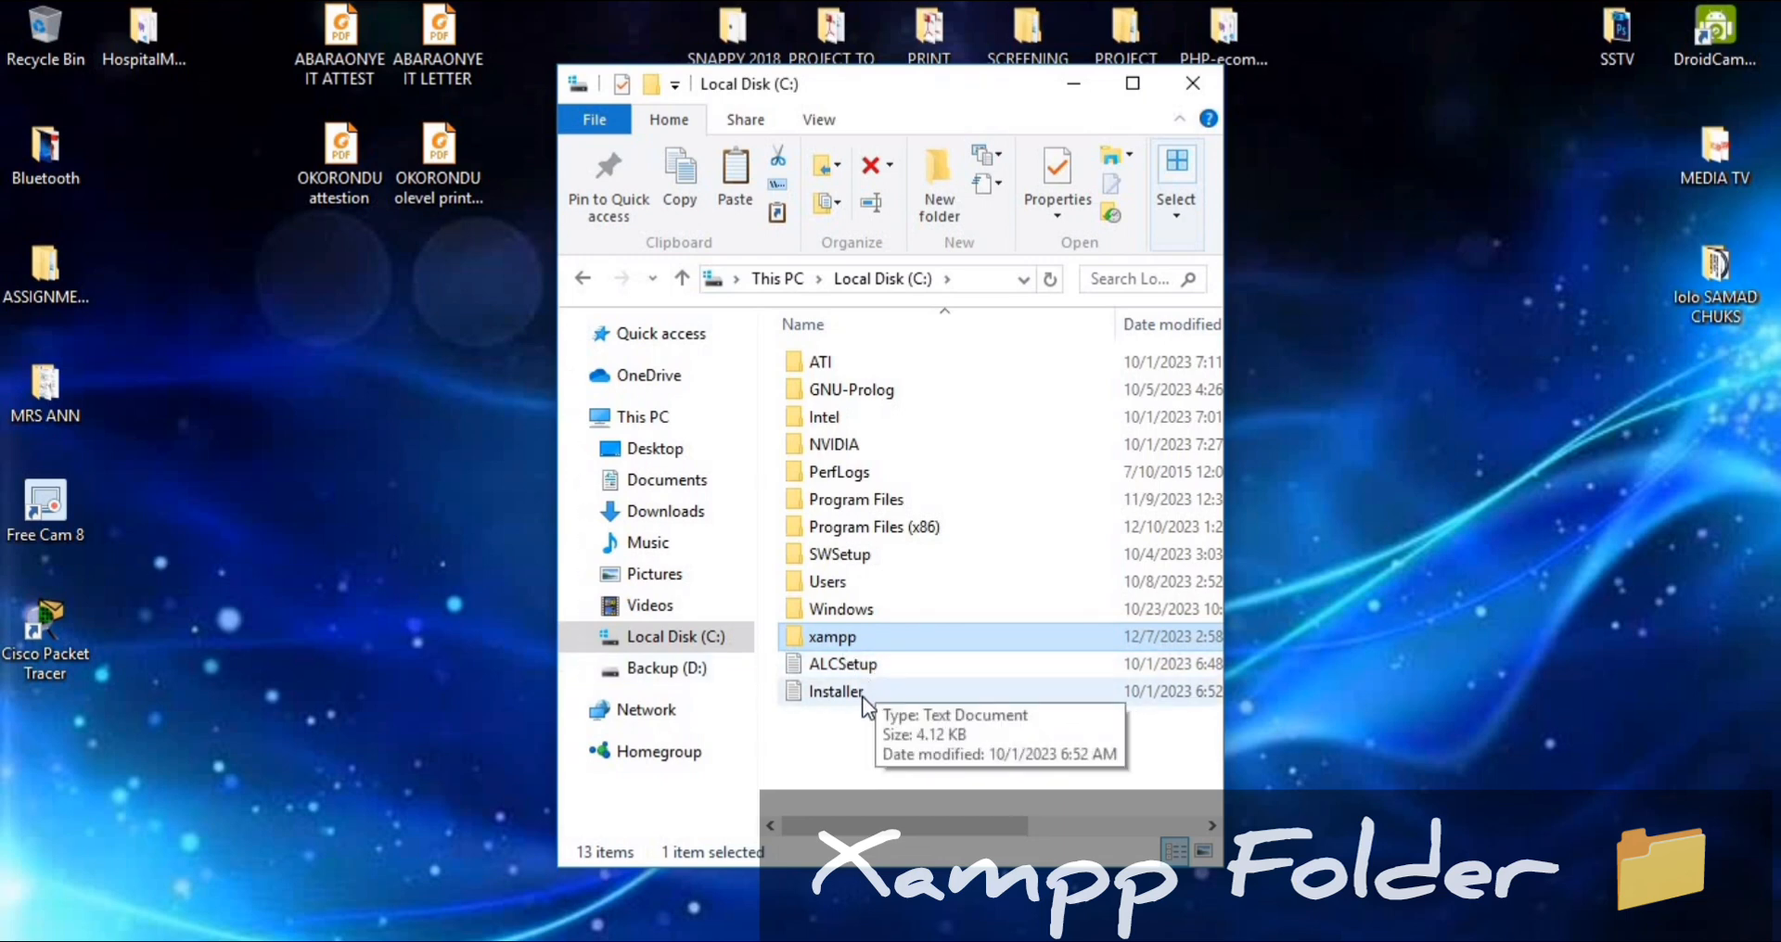
{"action": "double_click", "coordinate": [849, 639]}
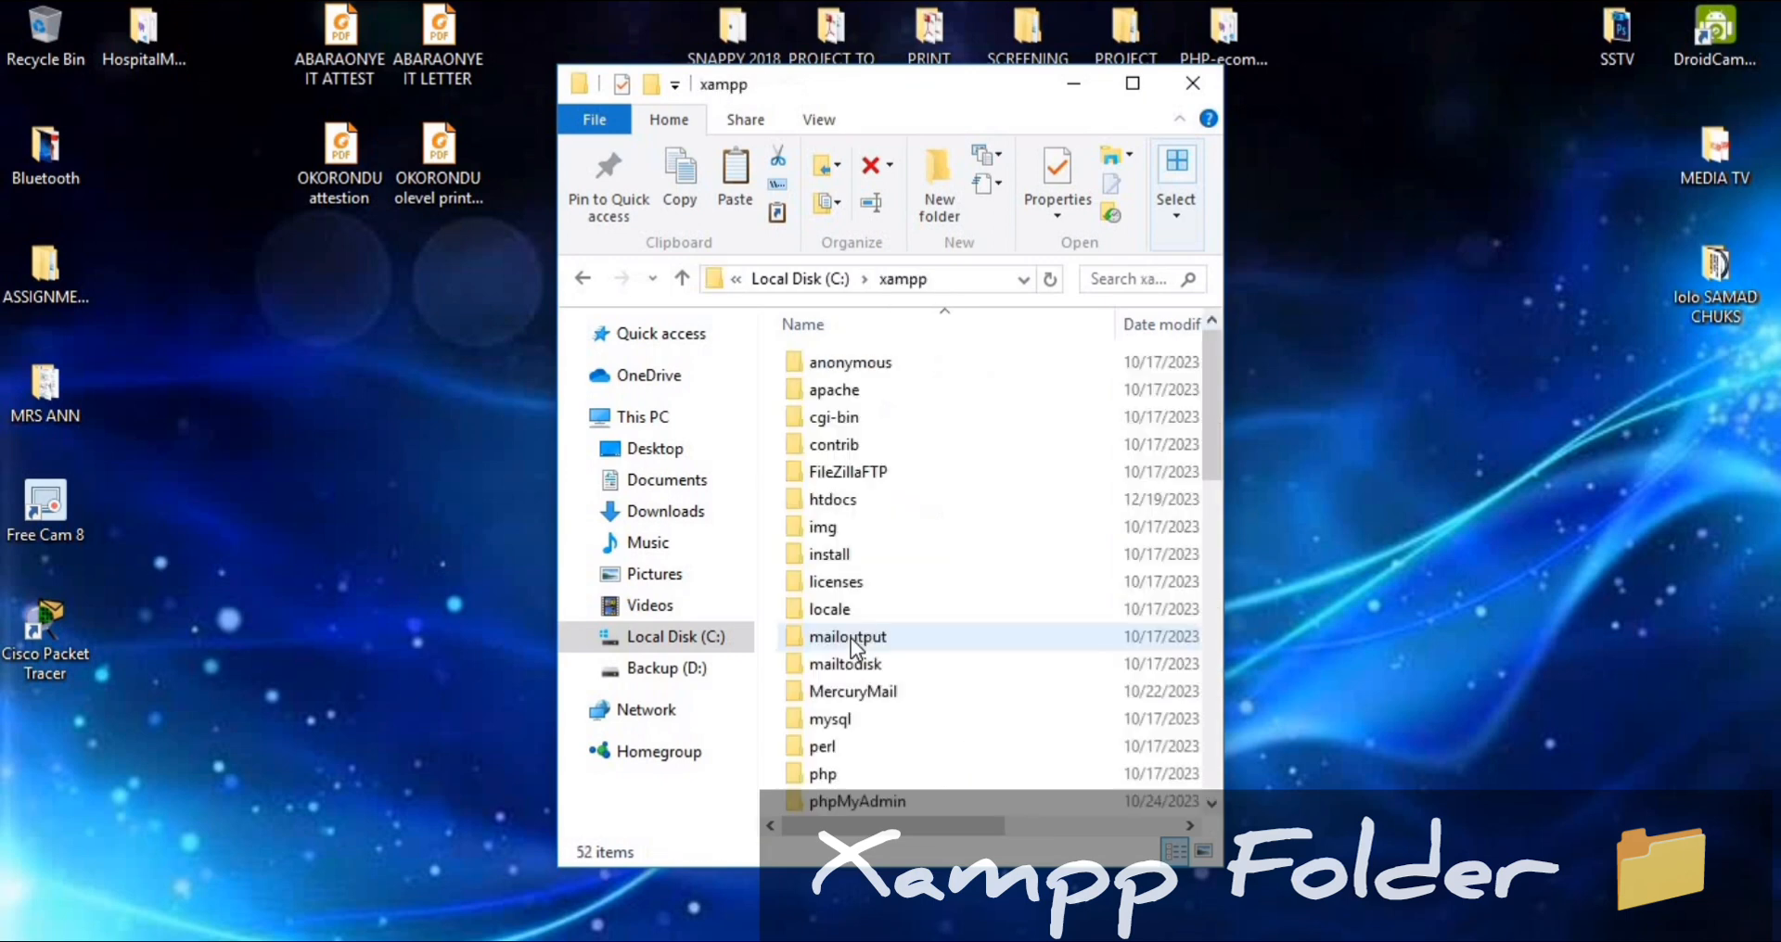
Maximize the File Explorer window and paste the copied project folder into xampp's htdocs folder
{"action": "left_click", "coordinate": [1136, 85]}
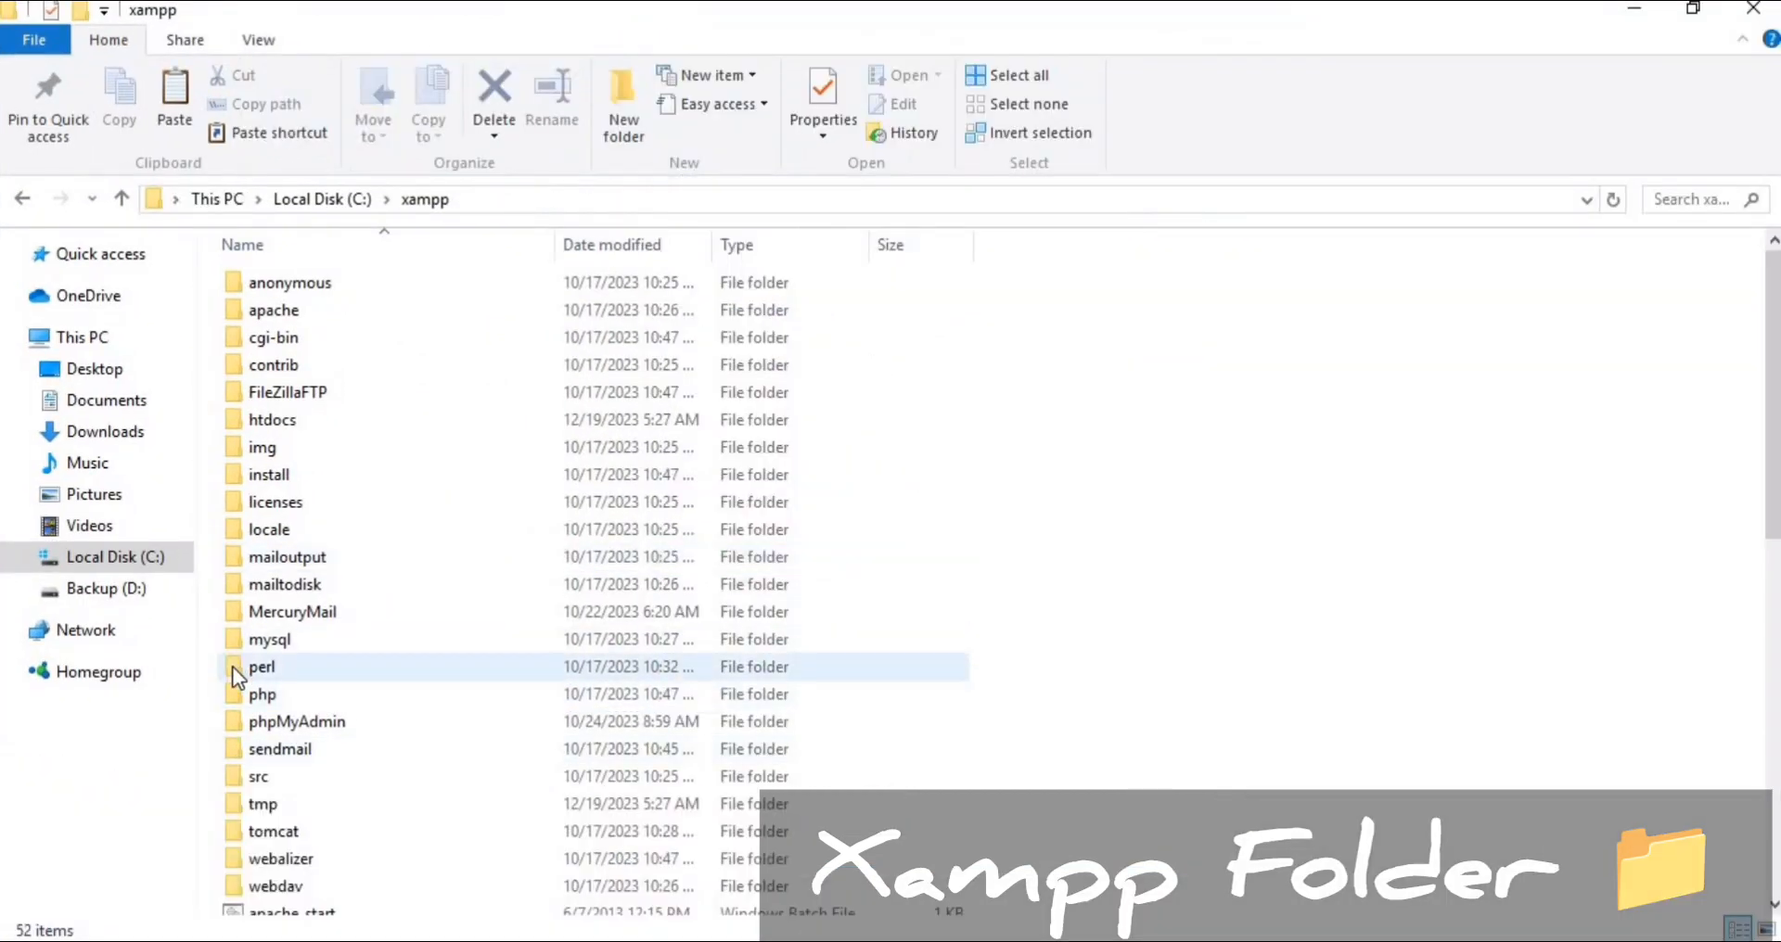
{"action": "scroll", "coordinate": [319, 693], "scroll_direction": "down", "scroll_amount": 5}
{"action": "scroll", "coordinate": [319, 693], "scroll_direction": "down", "scroll_amount": 3}
{"action": "scroll", "coordinate": [299, 534], "scroll_direction": "up", "scroll_amount": 8}
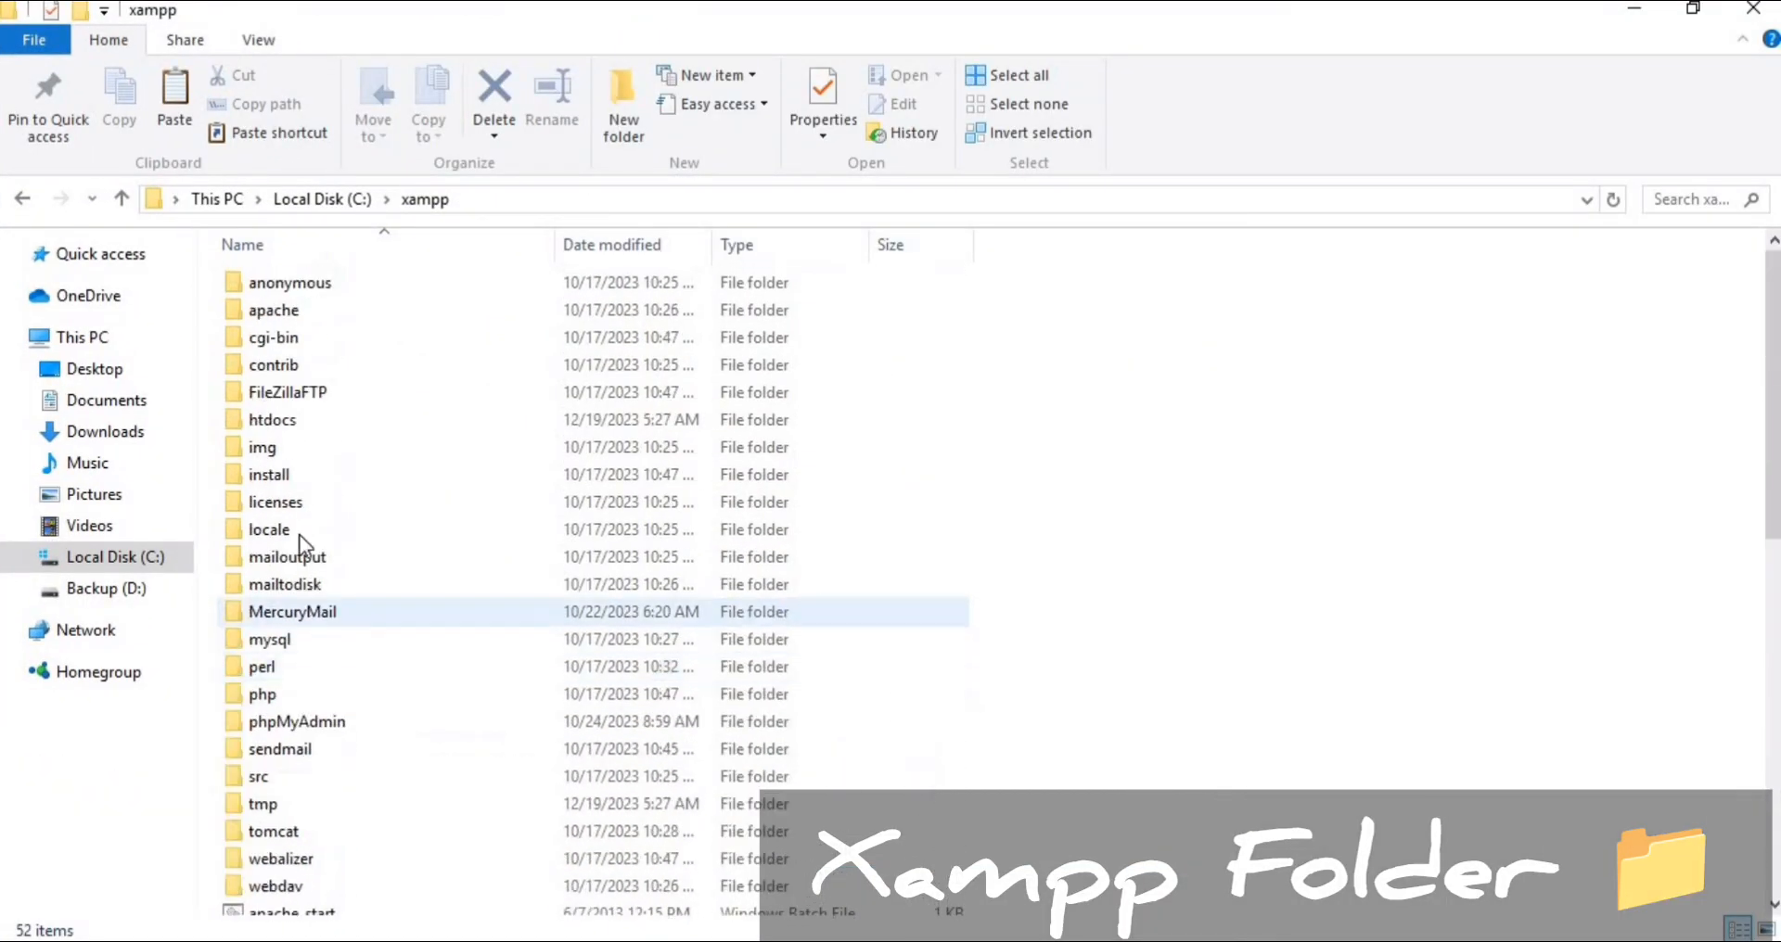
{"action": "left_click", "coordinate": [283, 425]}
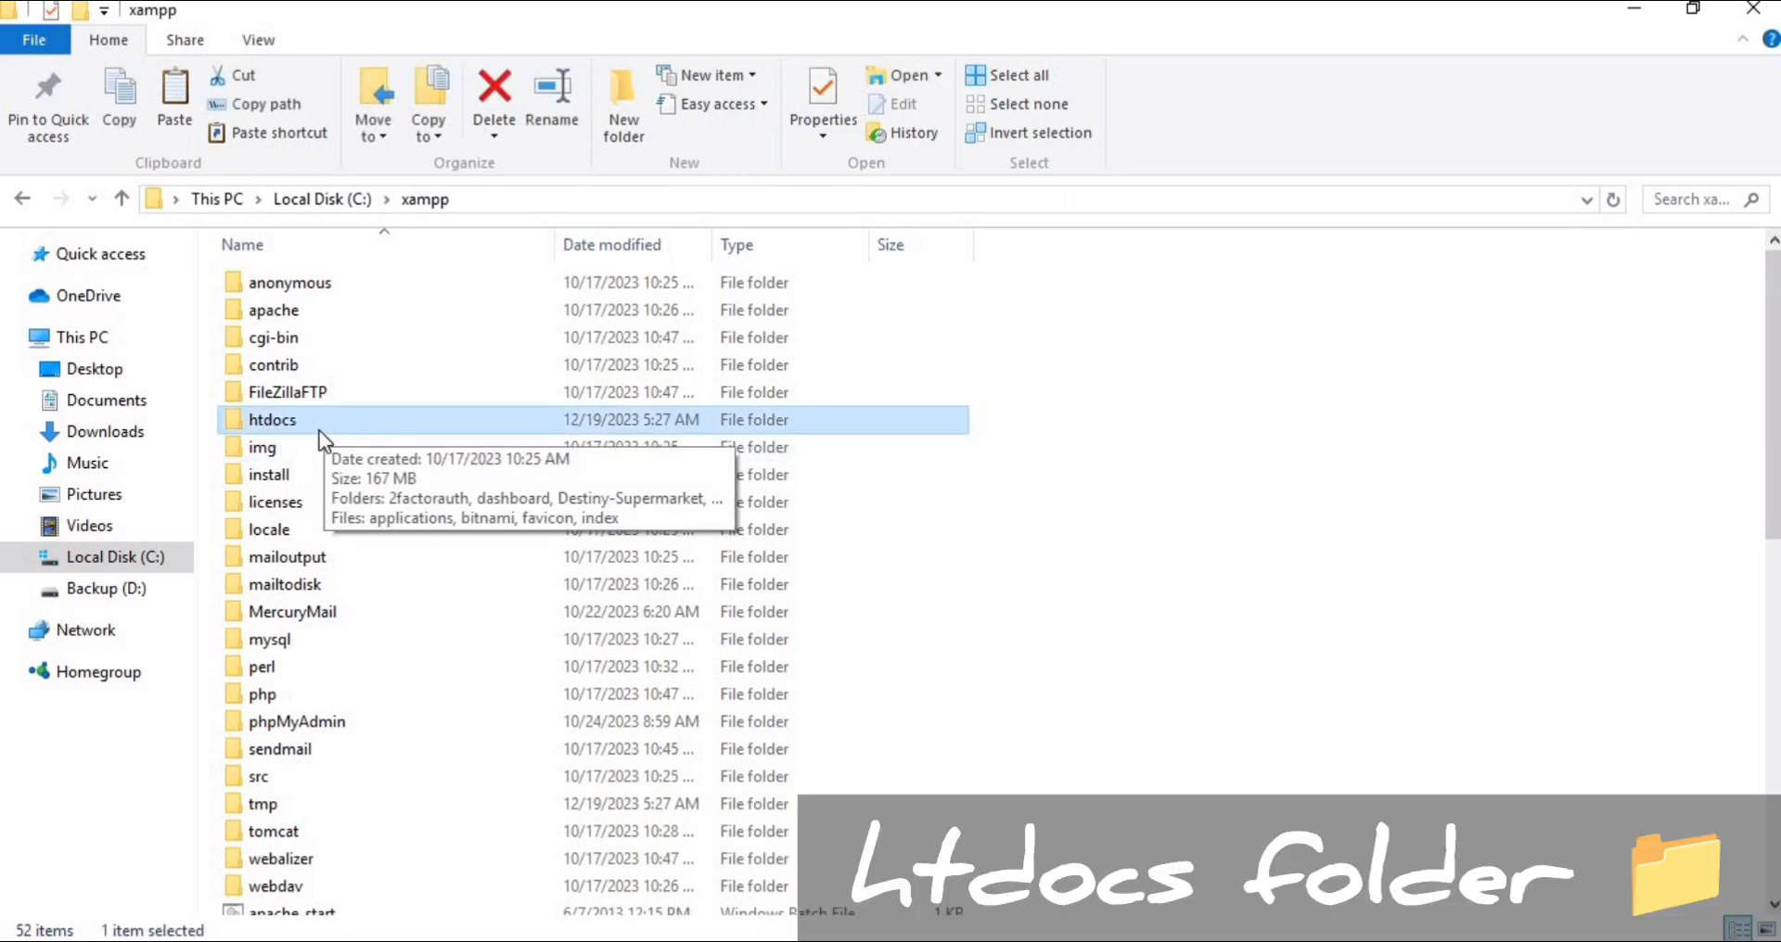
{"action": "double_click", "coordinate": [310, 423]}
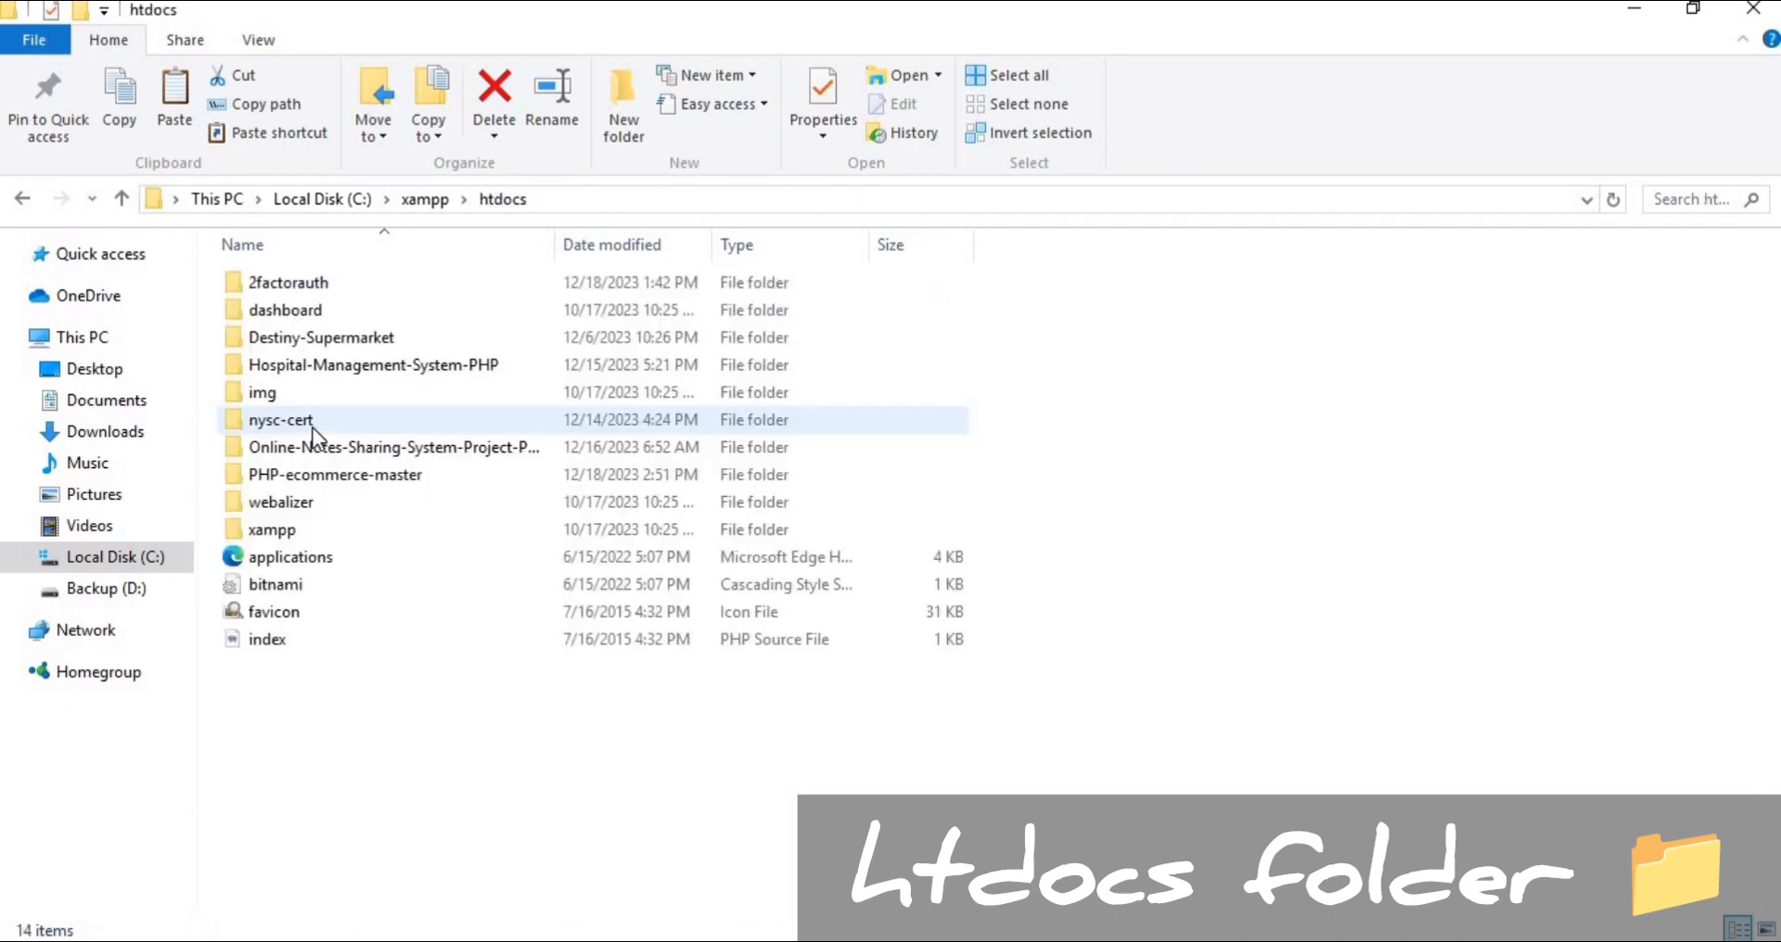
{"action": "right_click", "coordinate": [315, 723]}
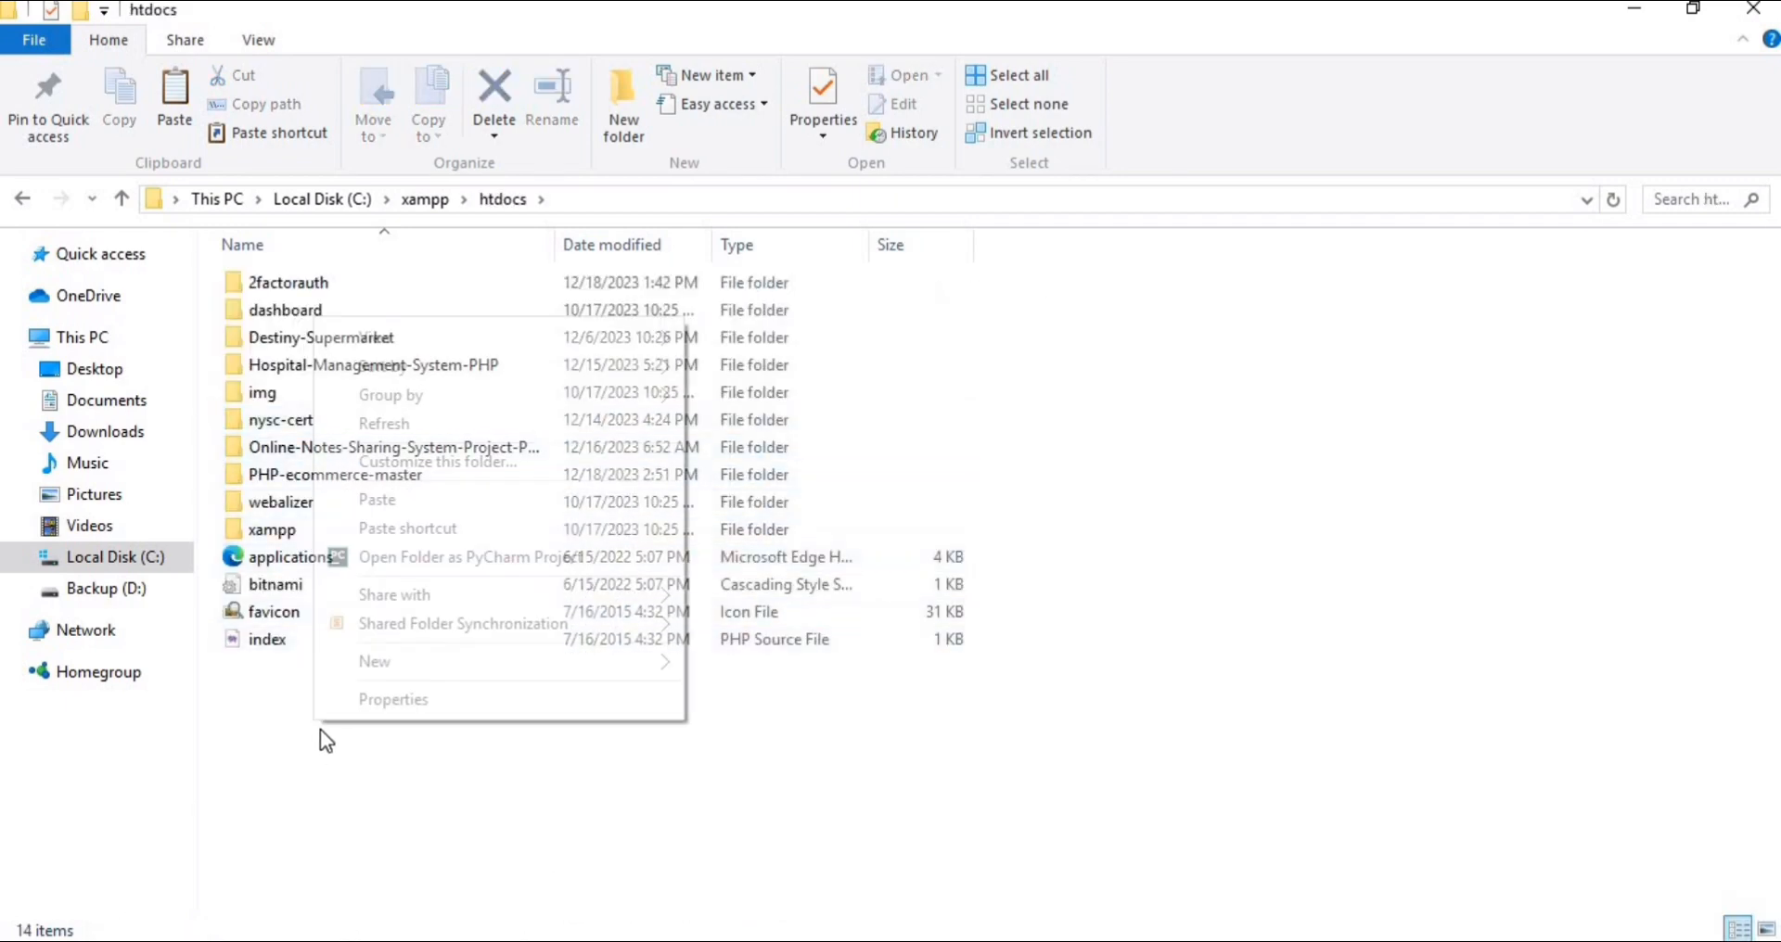
{"action": "left_click", "coordinate": [389, 500]}
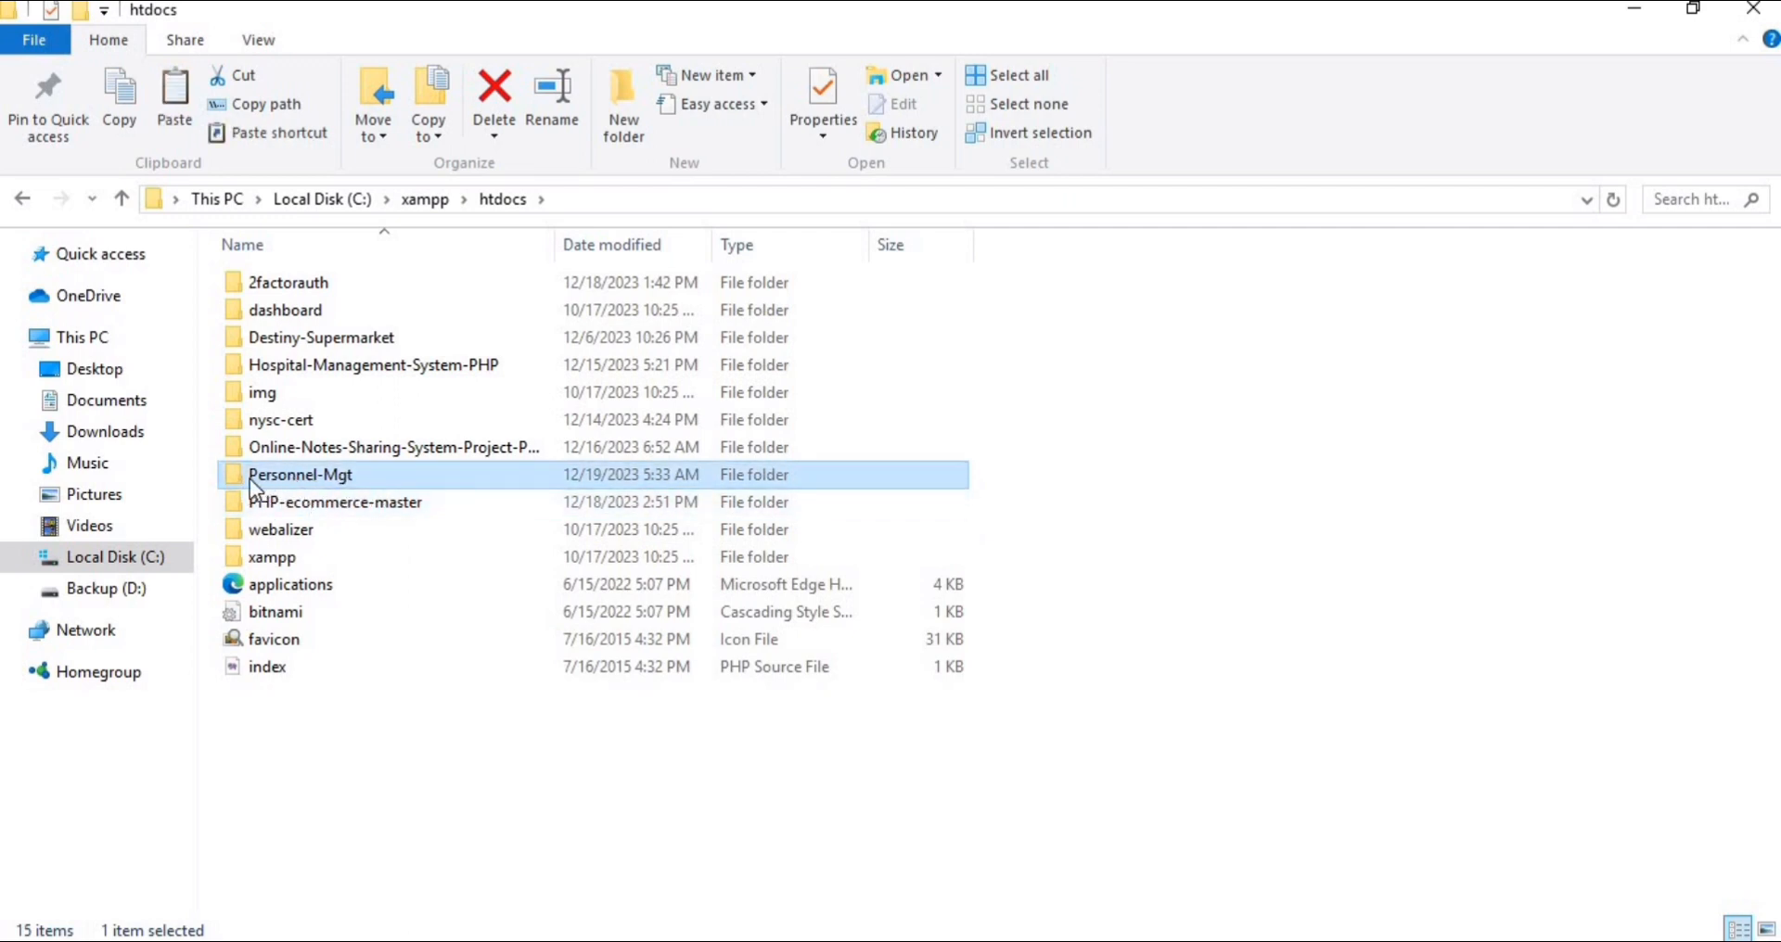
Open the pasted Personnel-Mgt folder and select the database file hrinformationsystem_db
{"action": "mouse_move", "coordinate": [249, 479]}
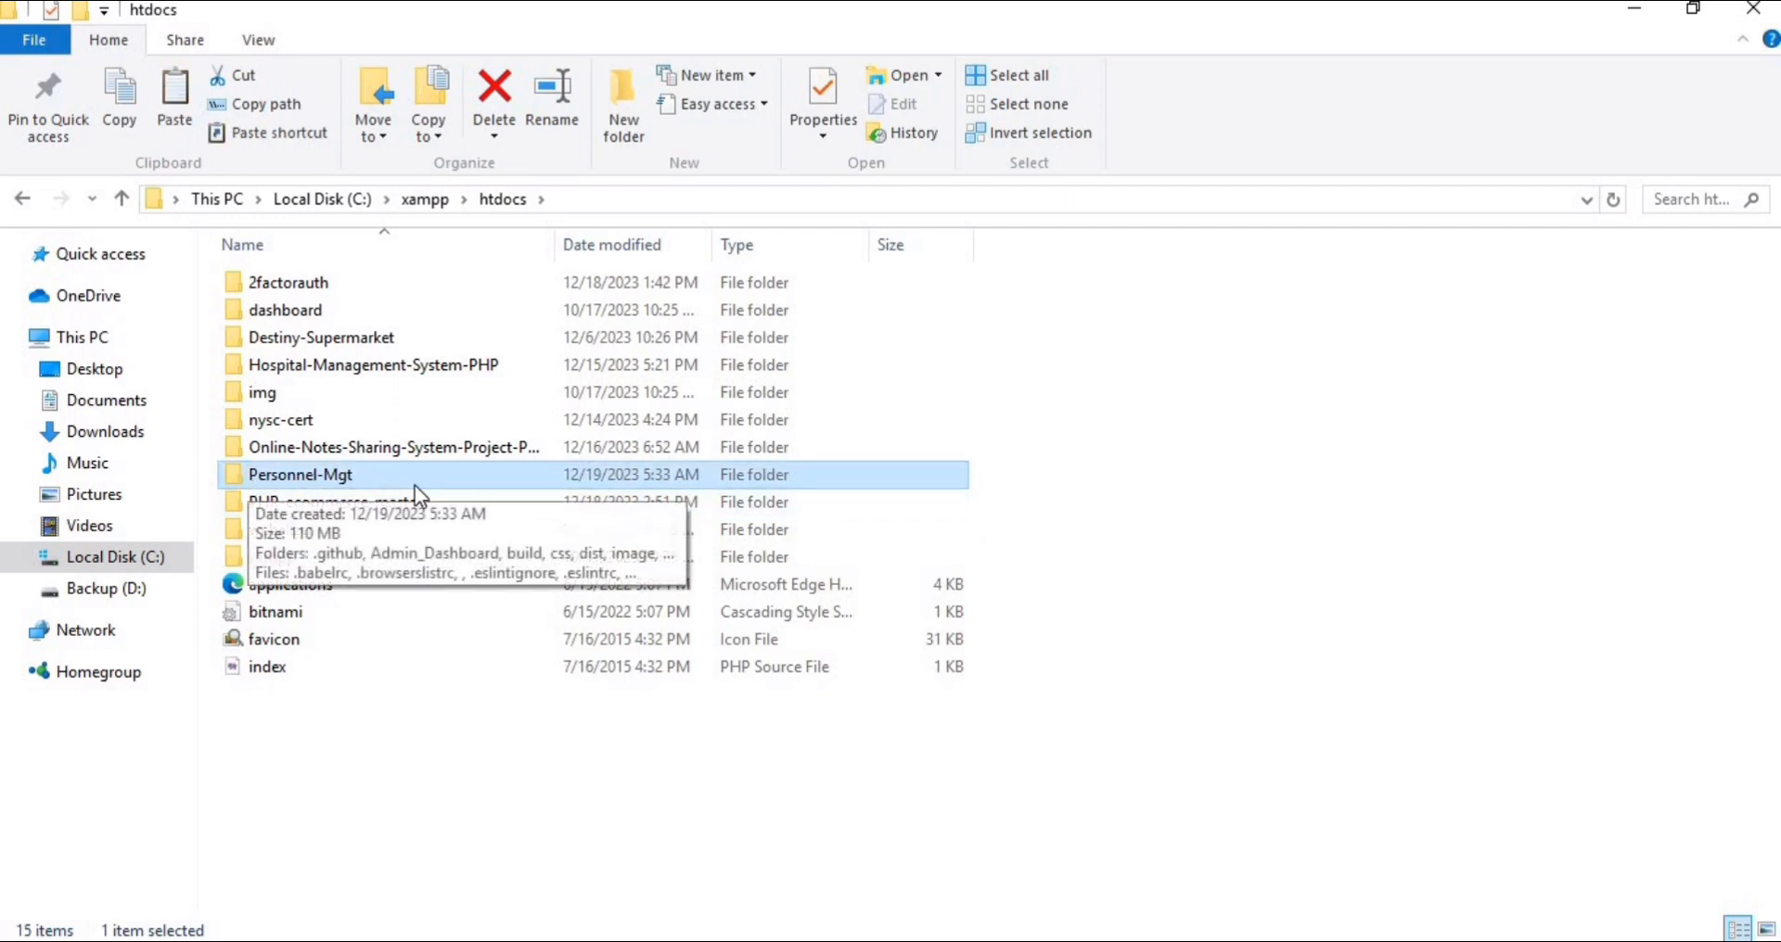
{"action": "double_click", "coordinate": [335, 477]}
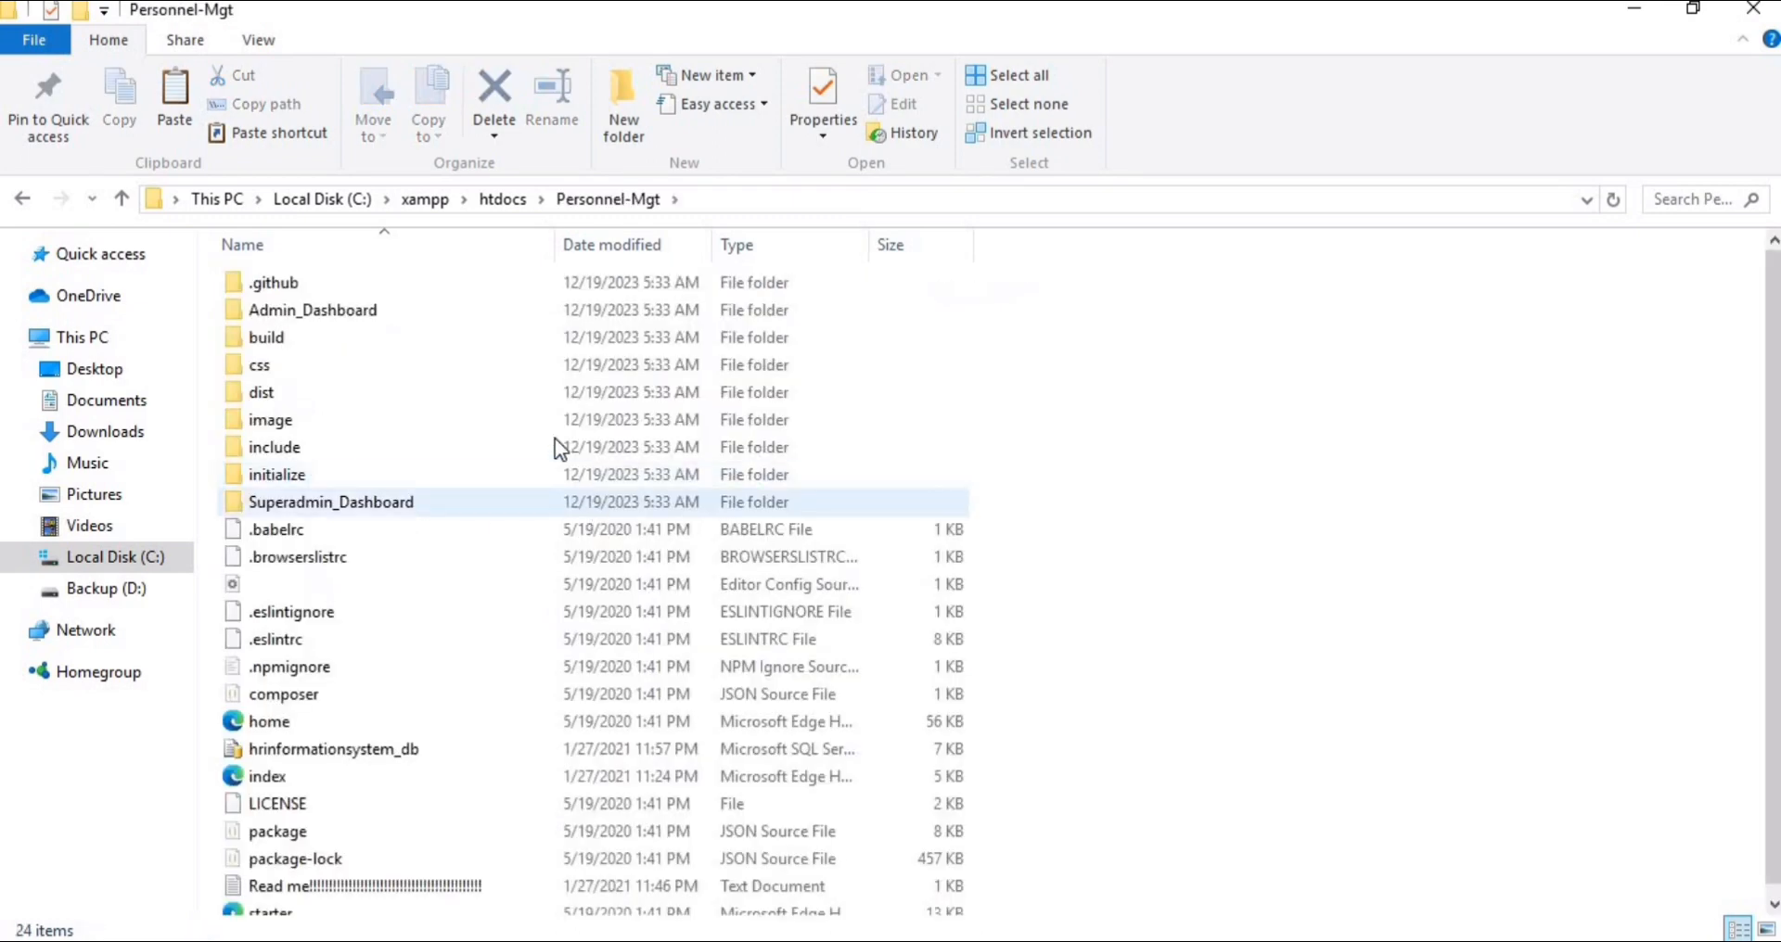
{"action": "scroll", "coordinate": [538, 443], "scroll_direction": "down", "scroll_amount": 1}
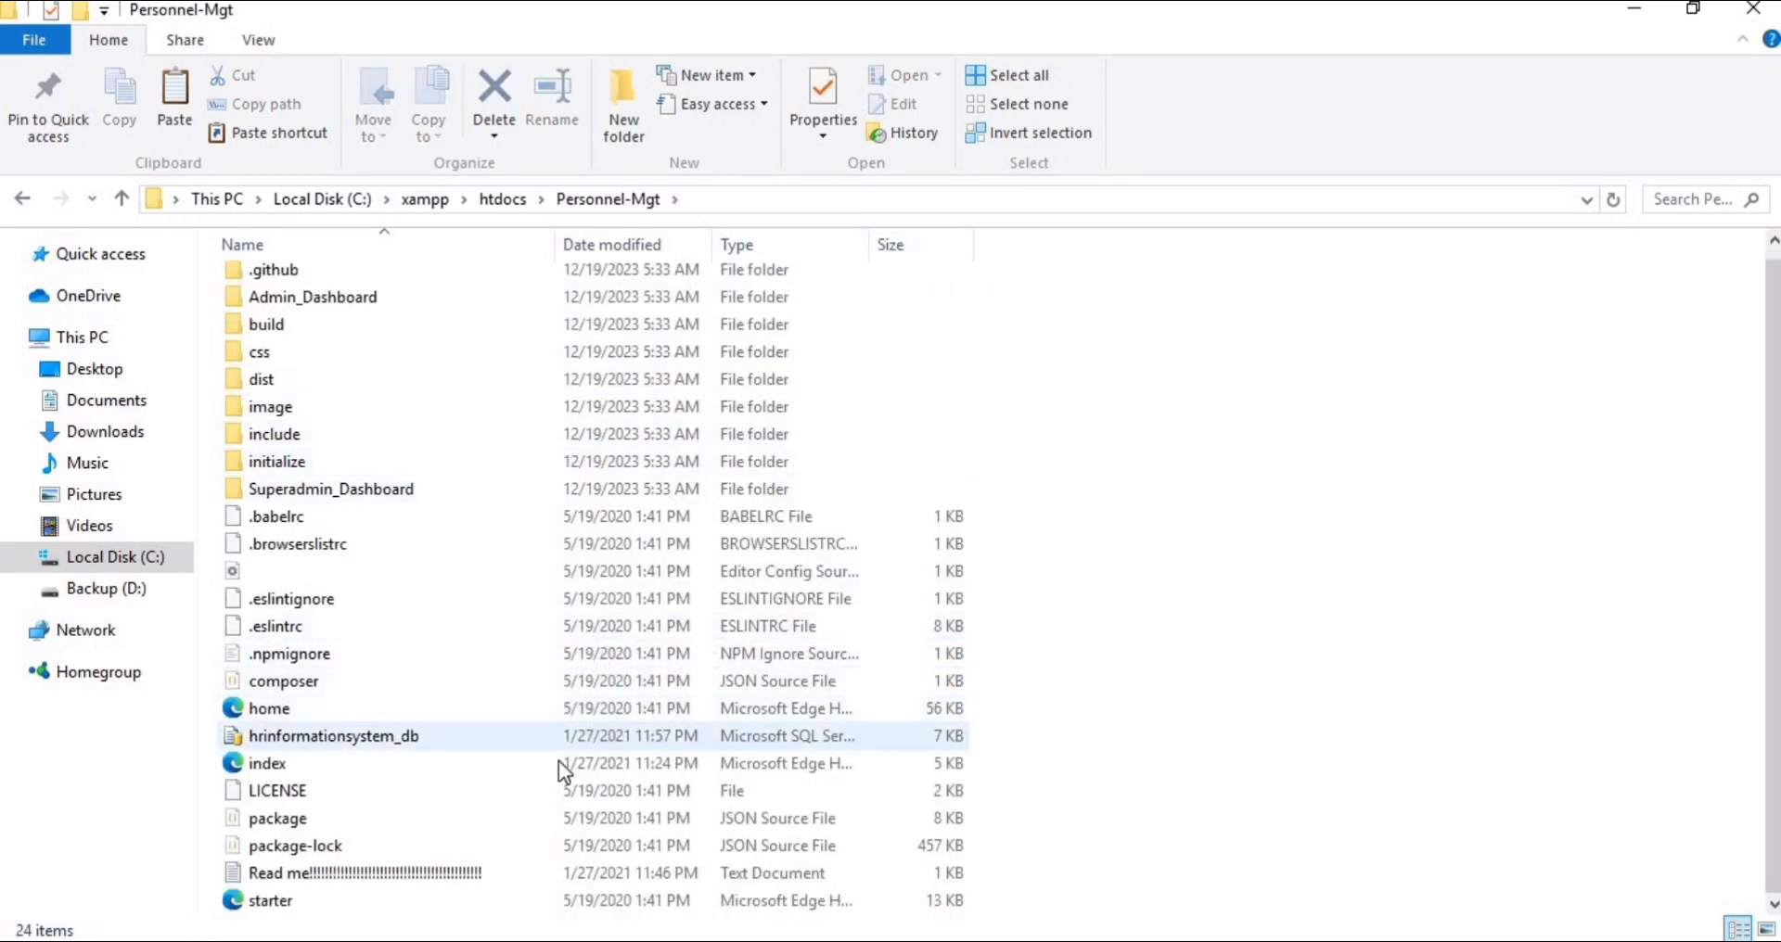
{"action": "left_click", "coordinate": [340, 739]}
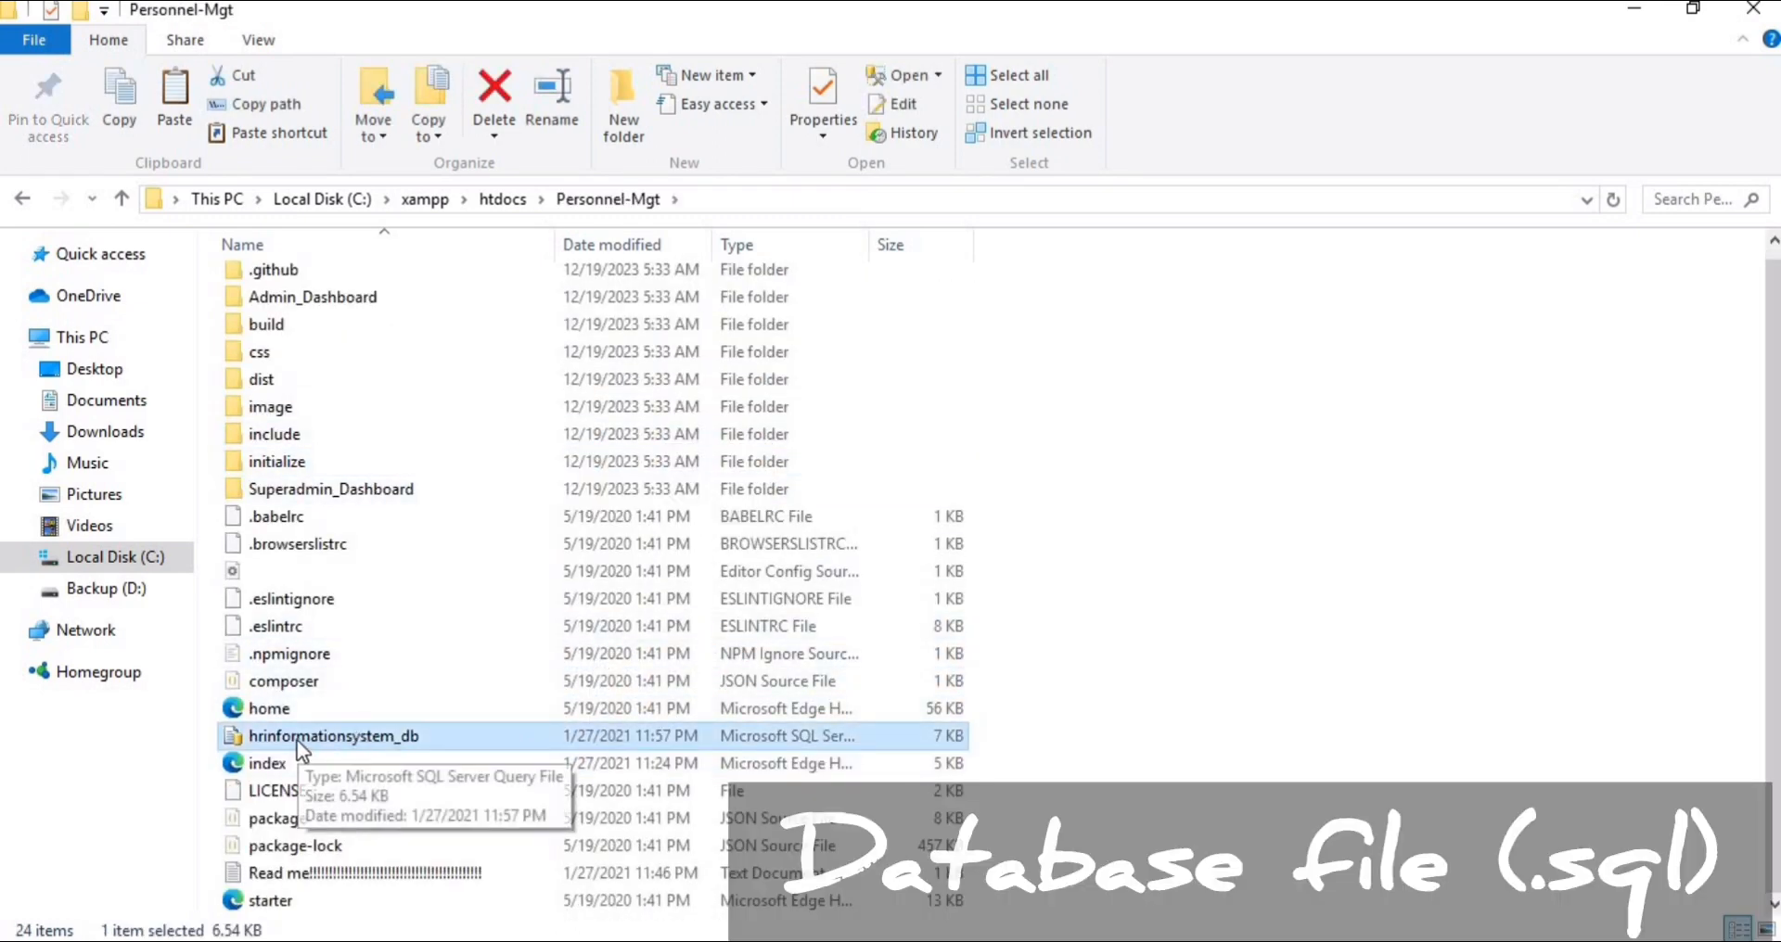
{"action": "left_click_drag", "start_coordinate": [204, 729], "coordinate": [519, 742]}
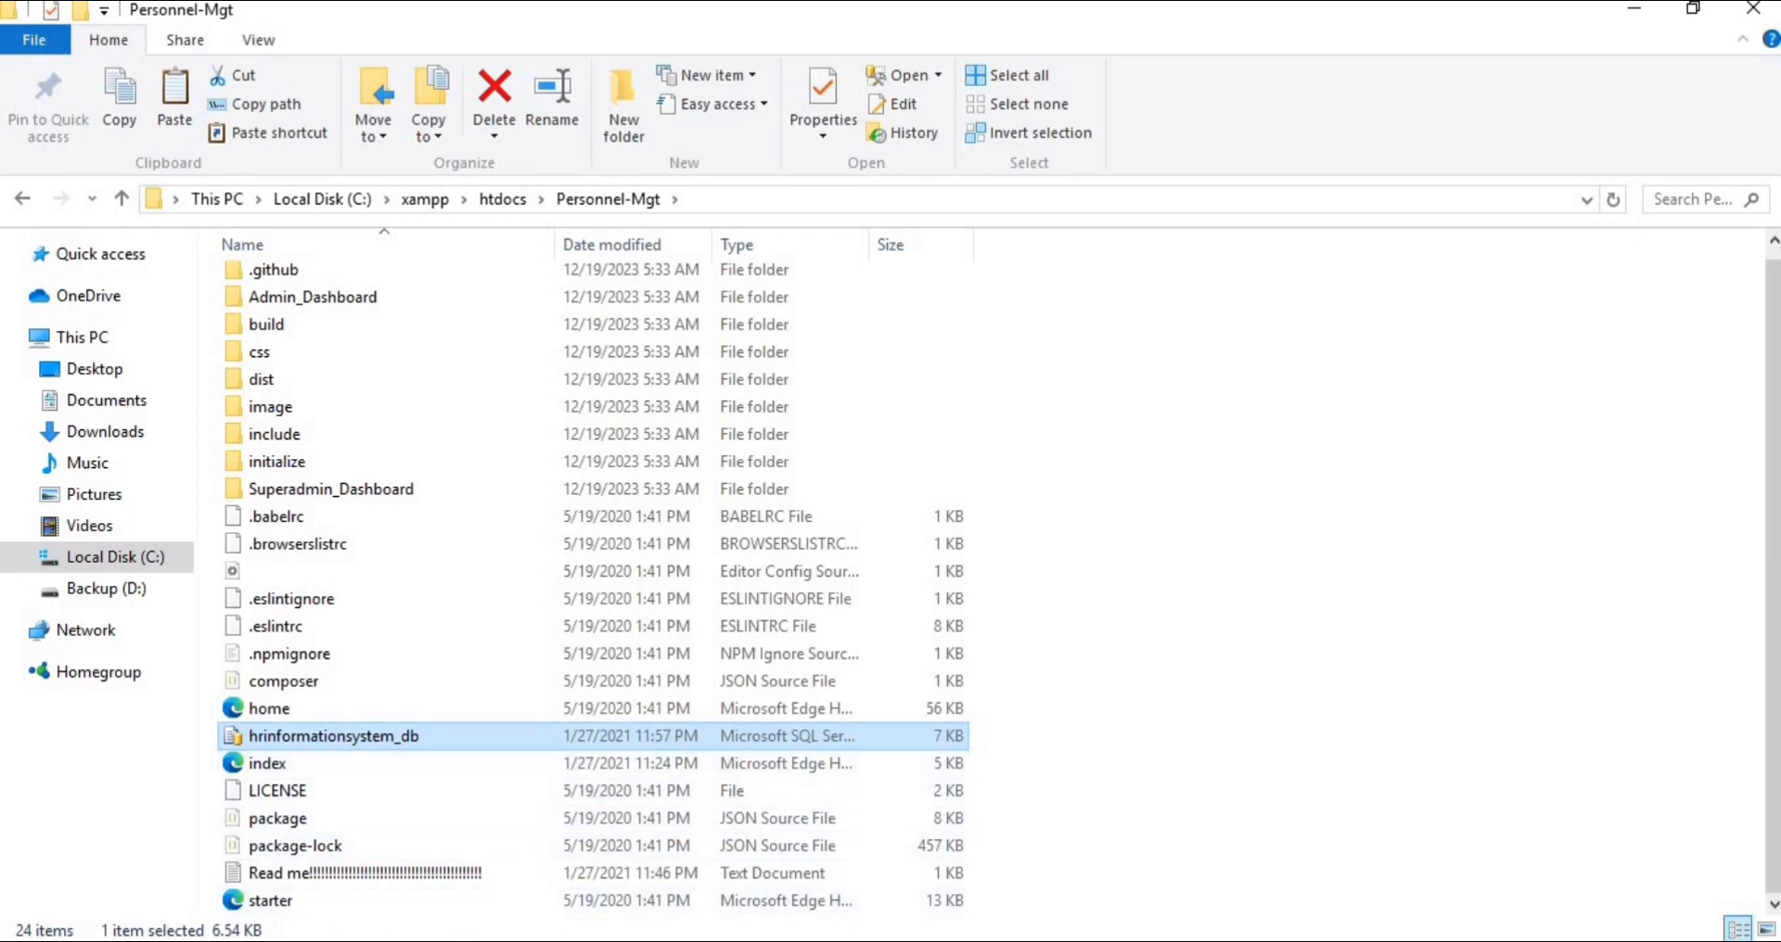
Switch to Google Chrome and enter Localhost as the address in the new tab
{"action": "left_click", "coordinate": [836, 940]}
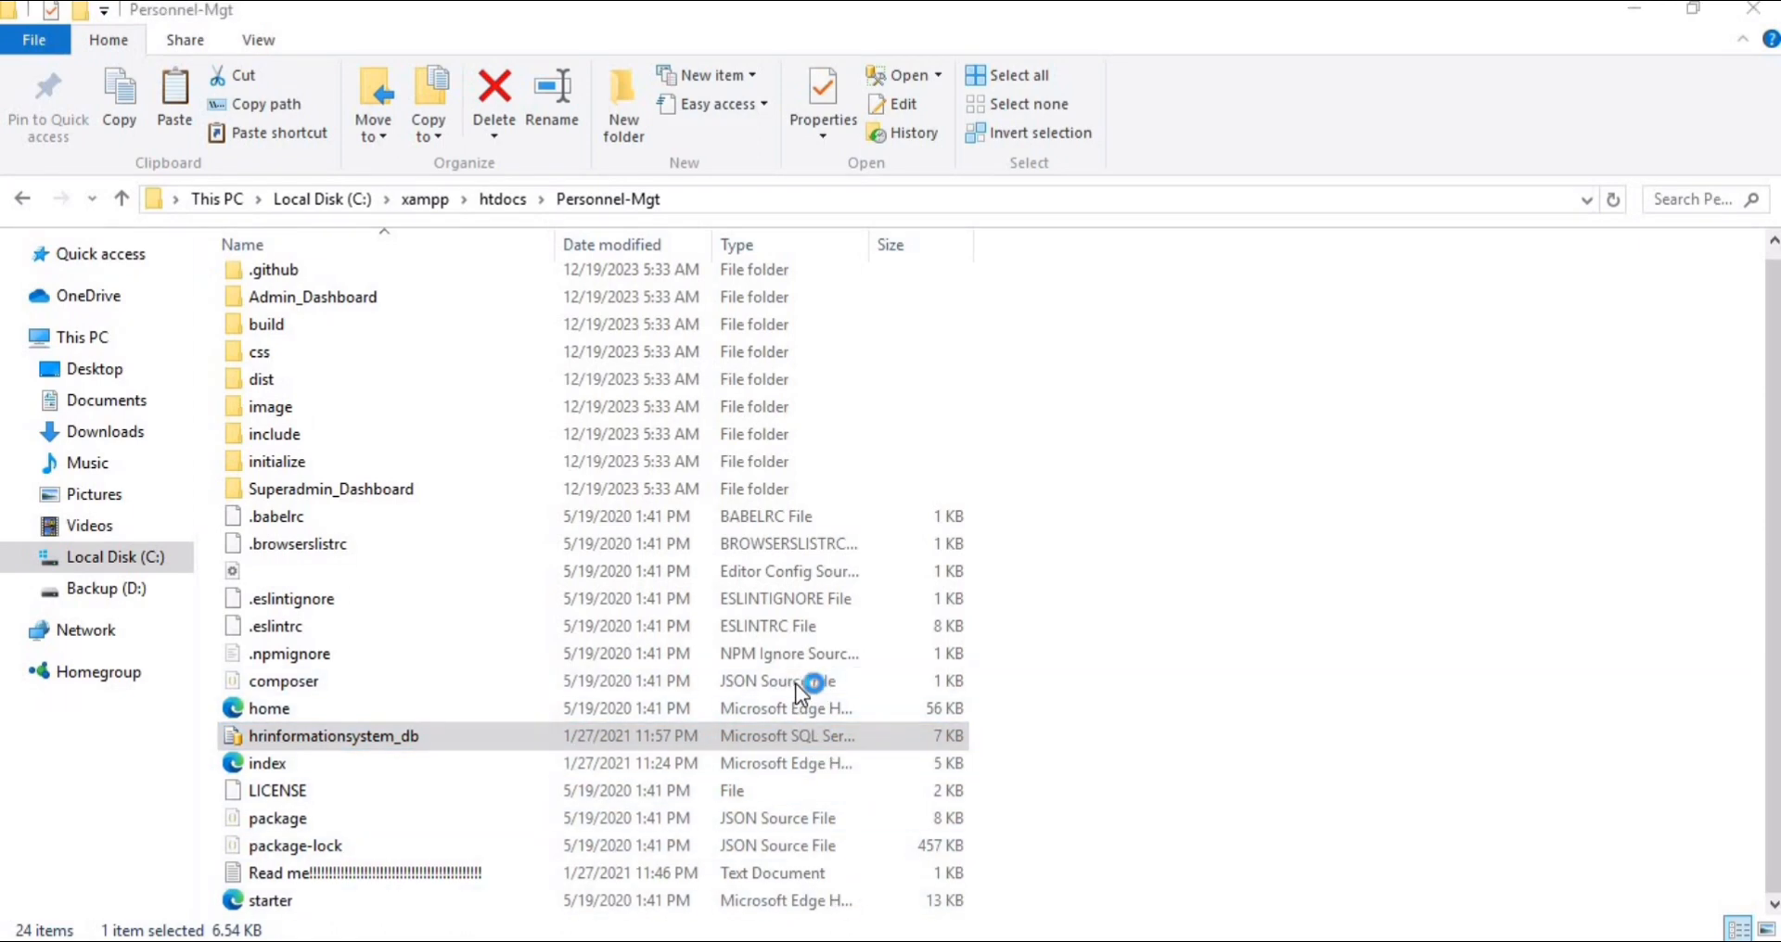
{"action": "left_click", "coordinate": [1463, 40]}
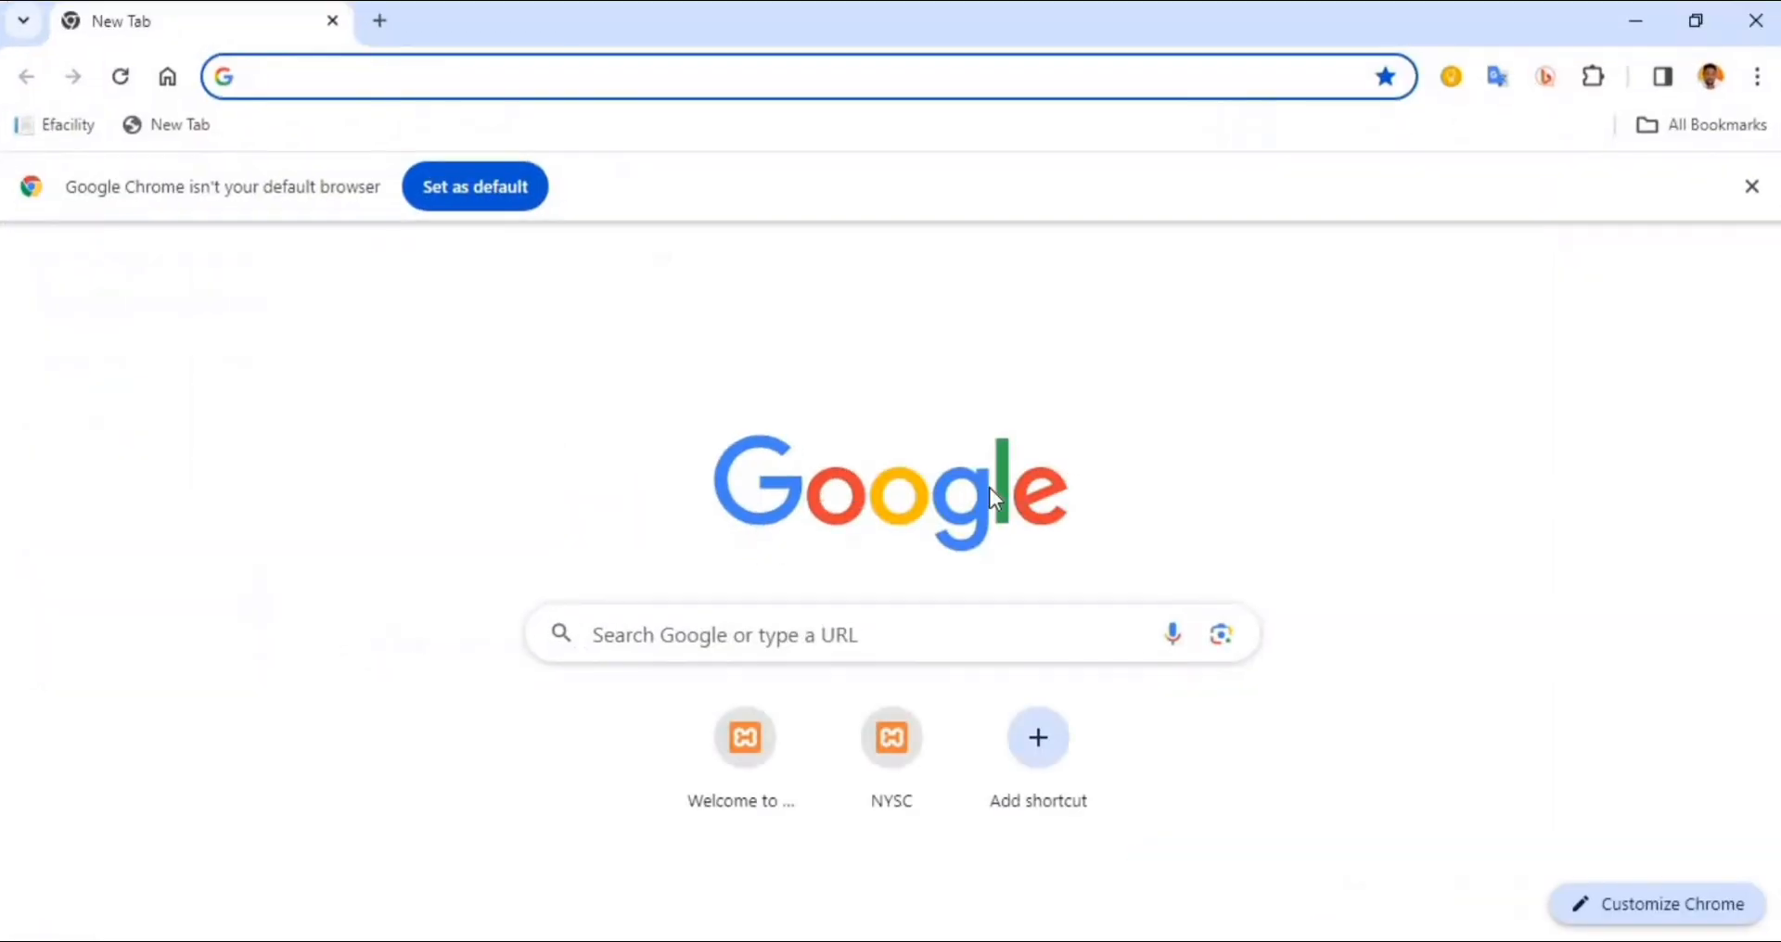
{"action": "left_click", "coordinate": [375, 79]}
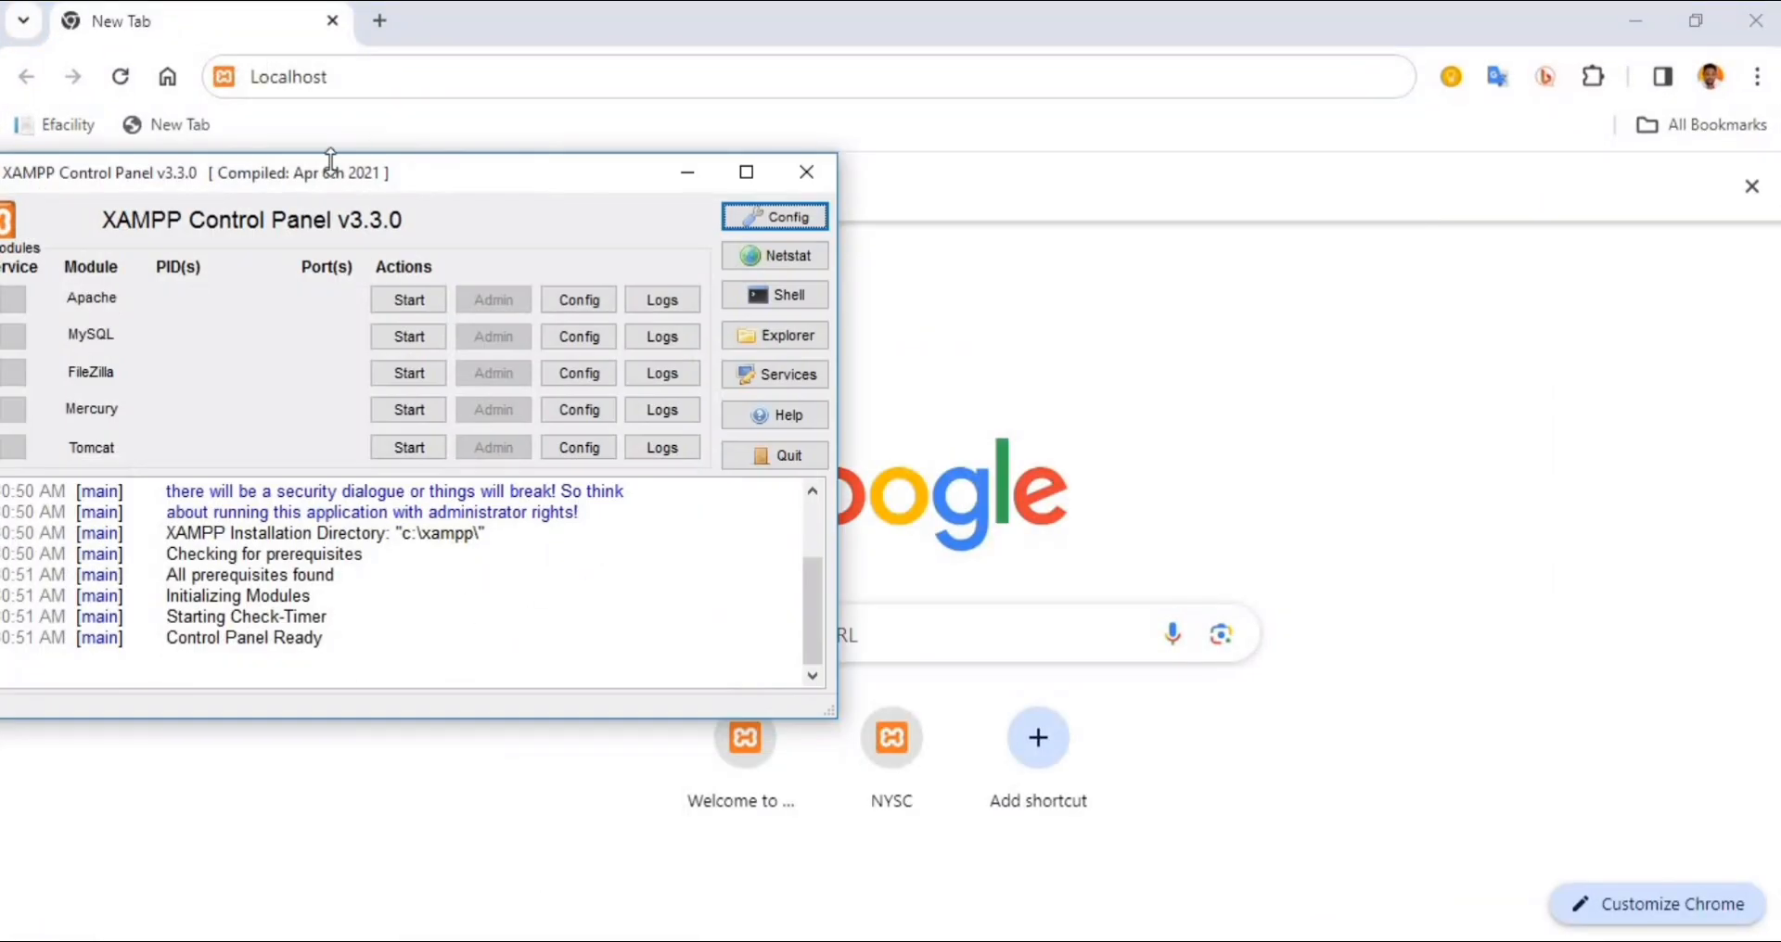
{"action": "left_click_drag", "start_coordinate": [330, 163], "coordinate": [422, 128]}
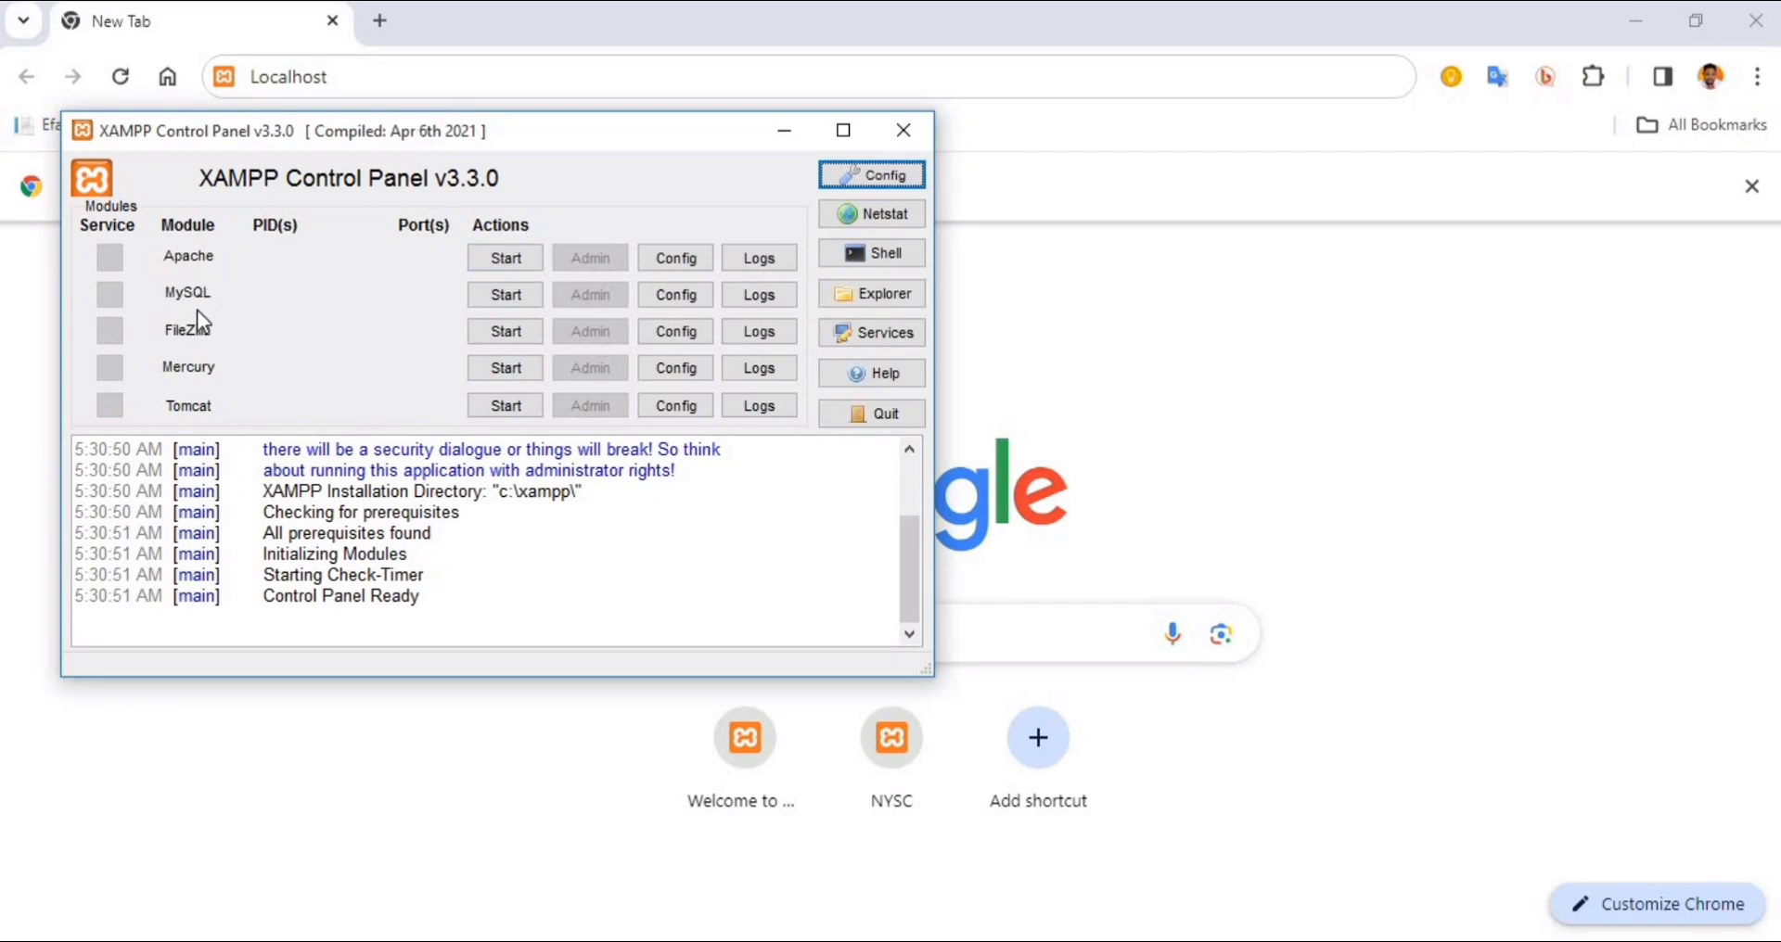
Start the Apache and MySQL modules in the XAMPP Control Panel and return to Chrome
{"action": "left_click", "coordinate": [503, 258]}
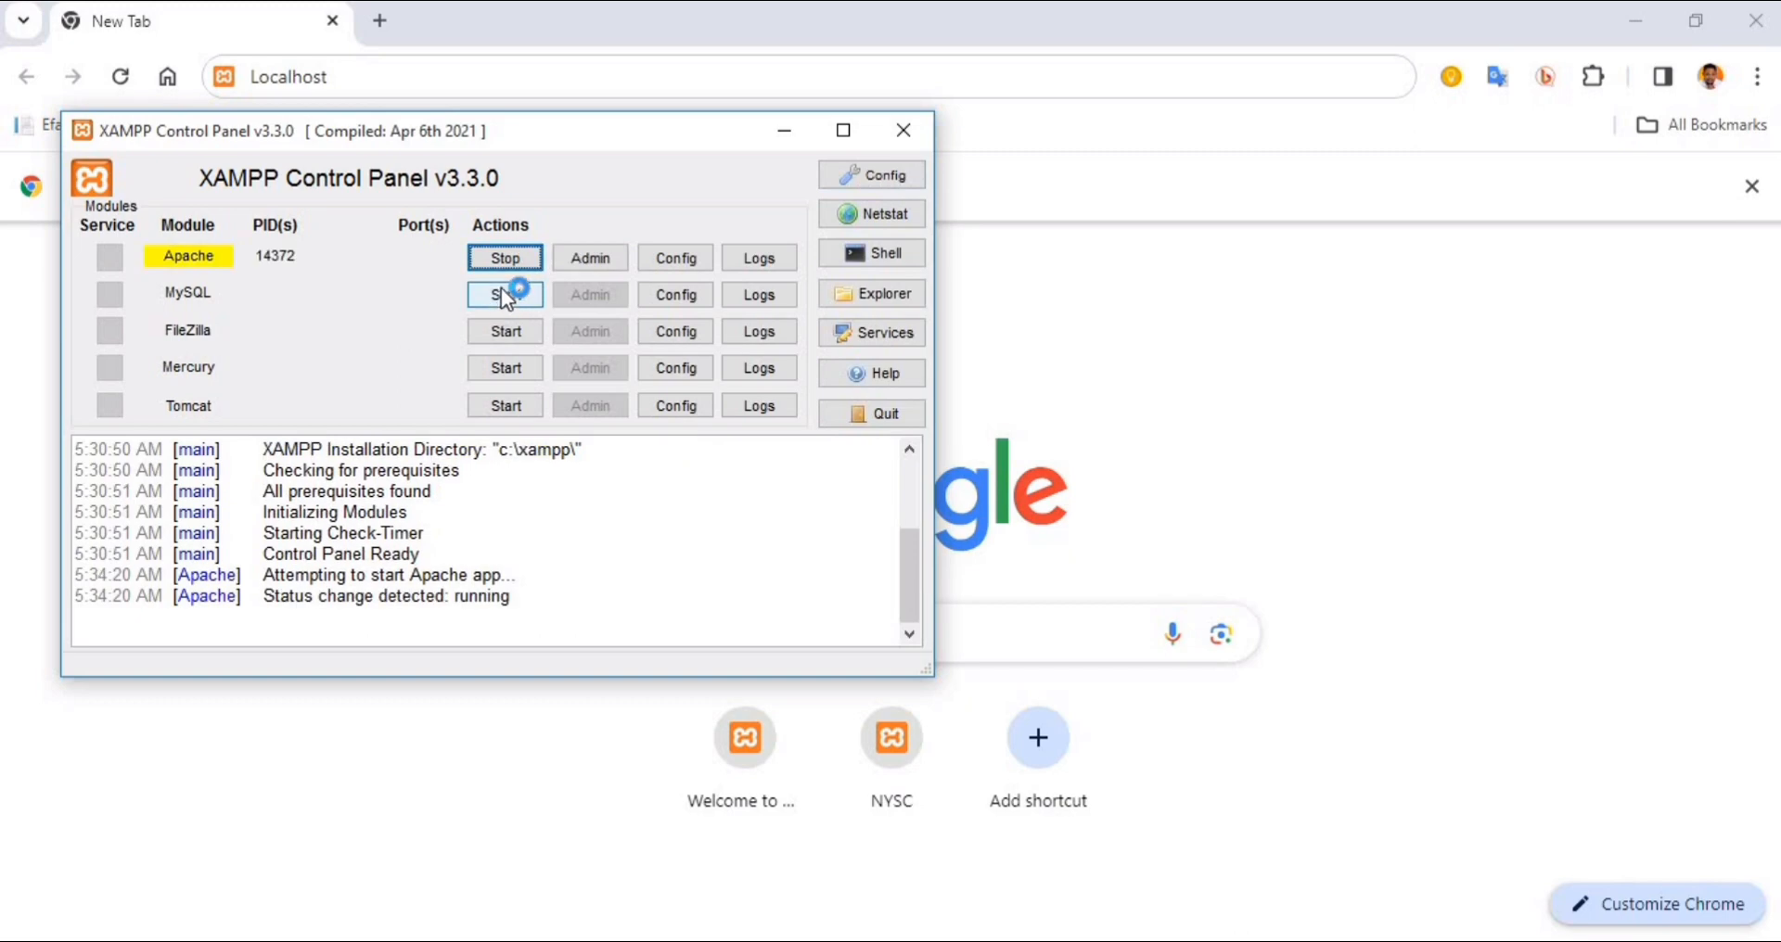
{"action": "left_click", "coordinate": [502, 293]}
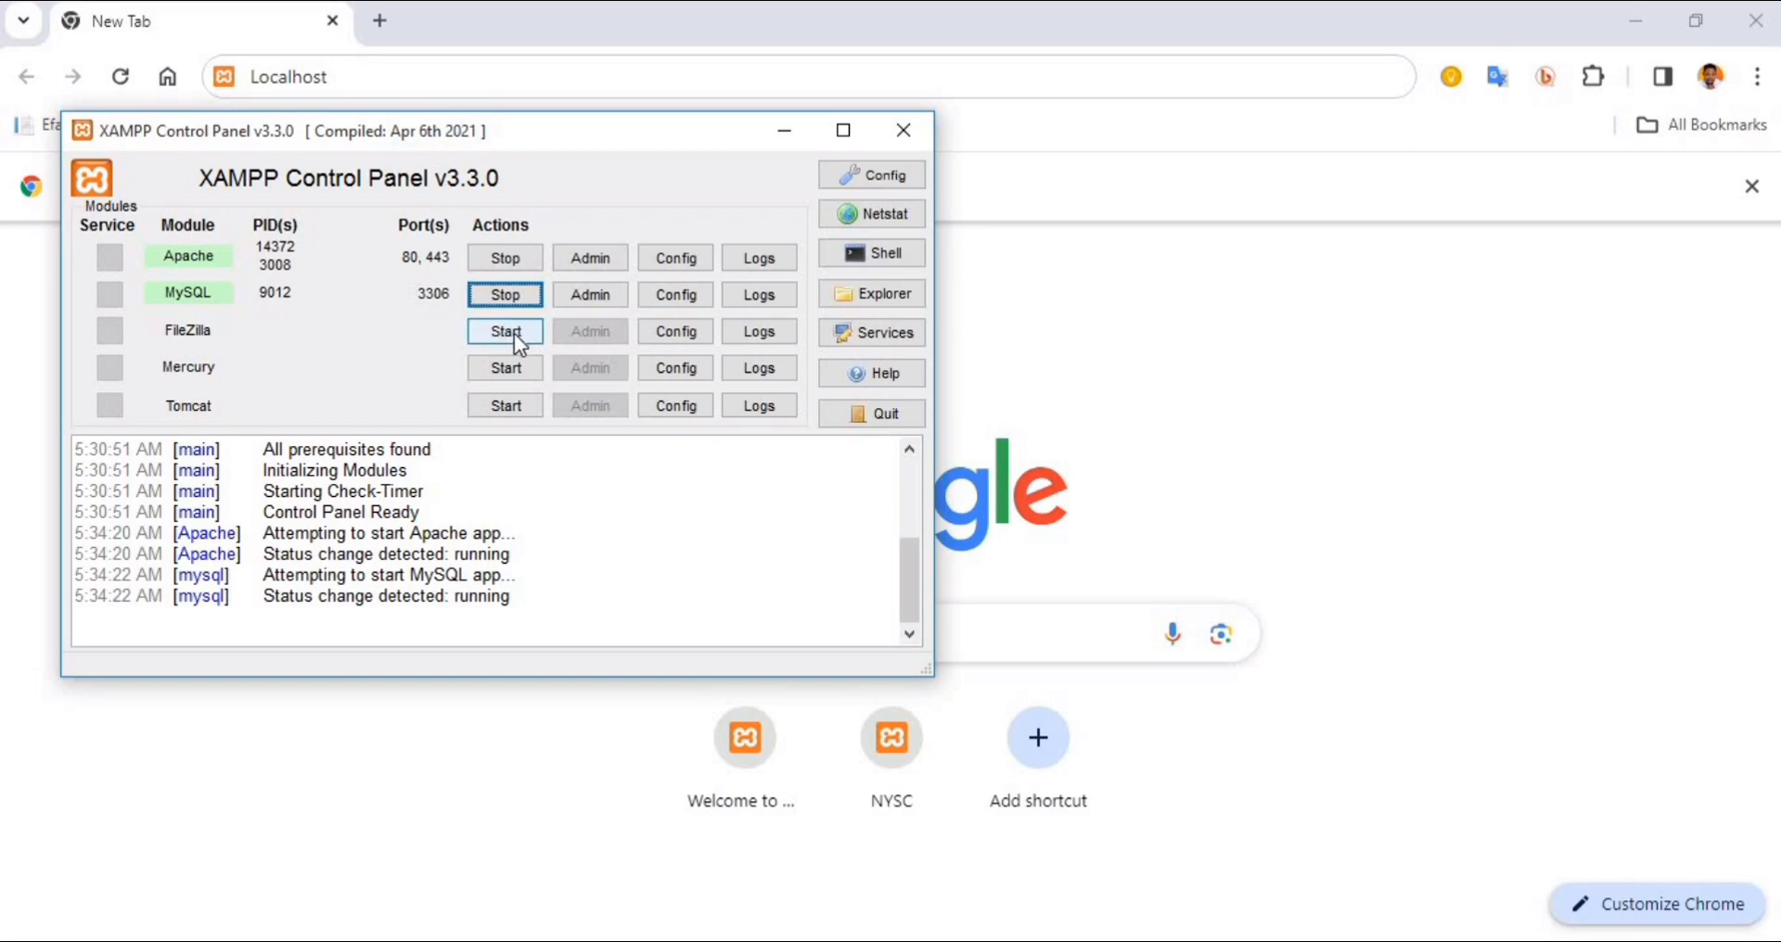
{"action": "left_click", "coordinate": [1022, 284]}
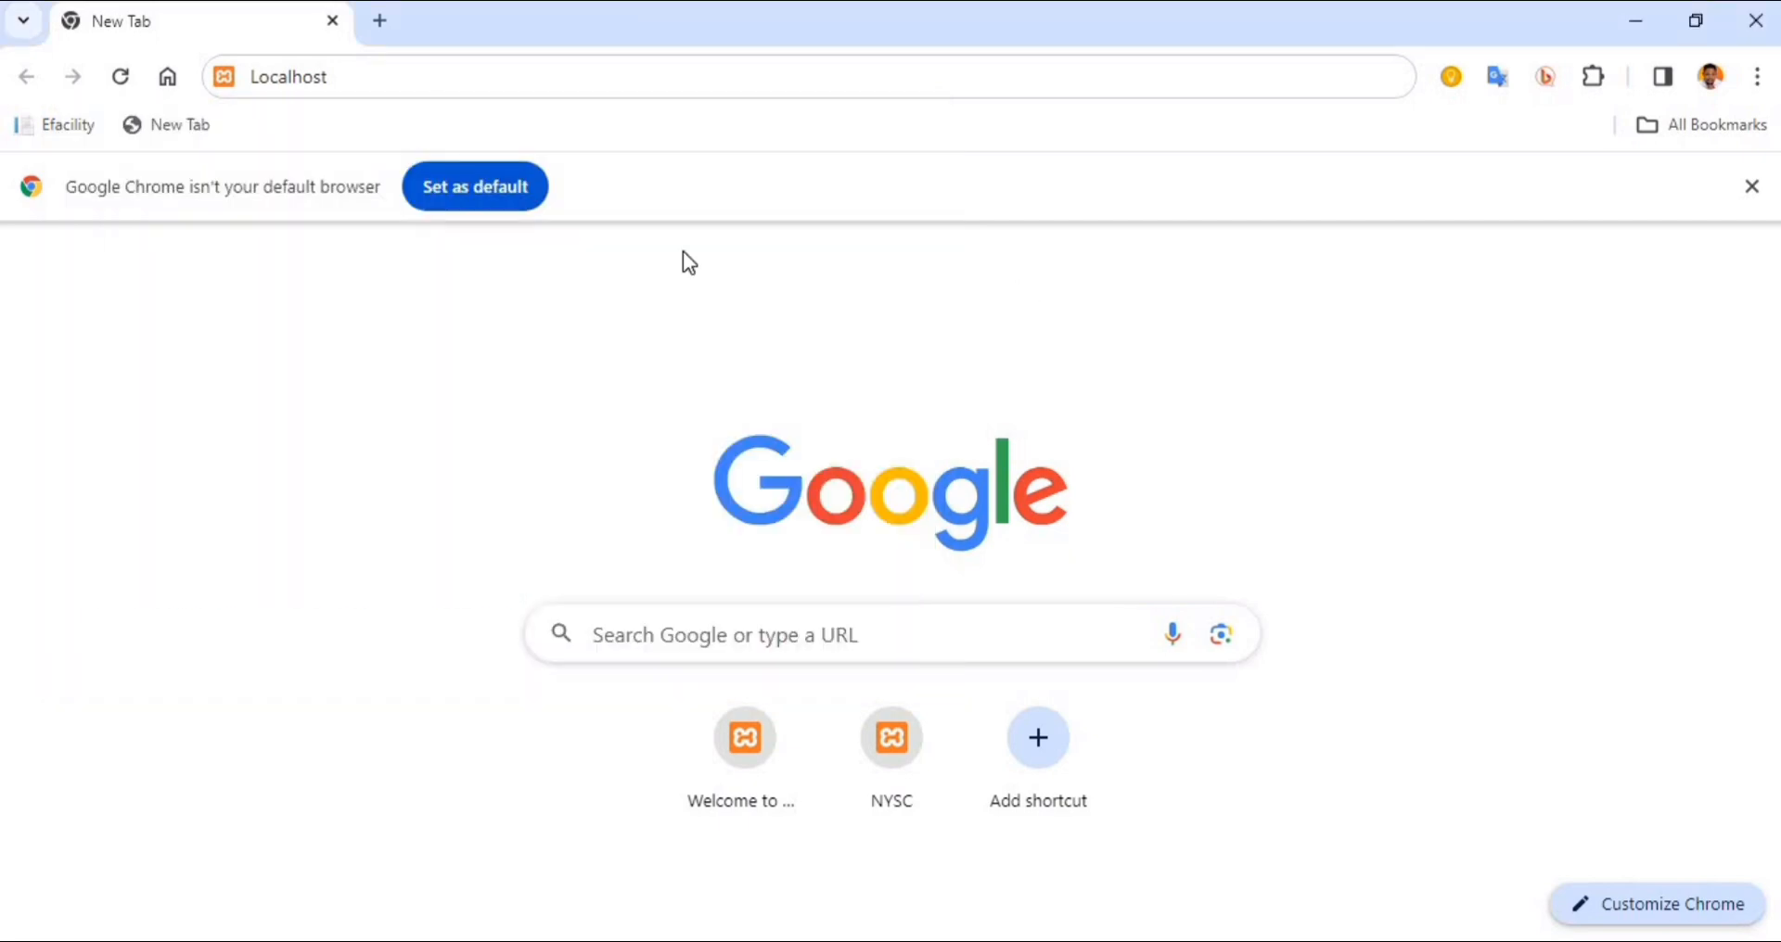
Load localhost in the browser and look over the XAMPP welcome page
{"action": "left_click", "coordinate": [361, 76]}
{"action": "type", "text": "LO"}
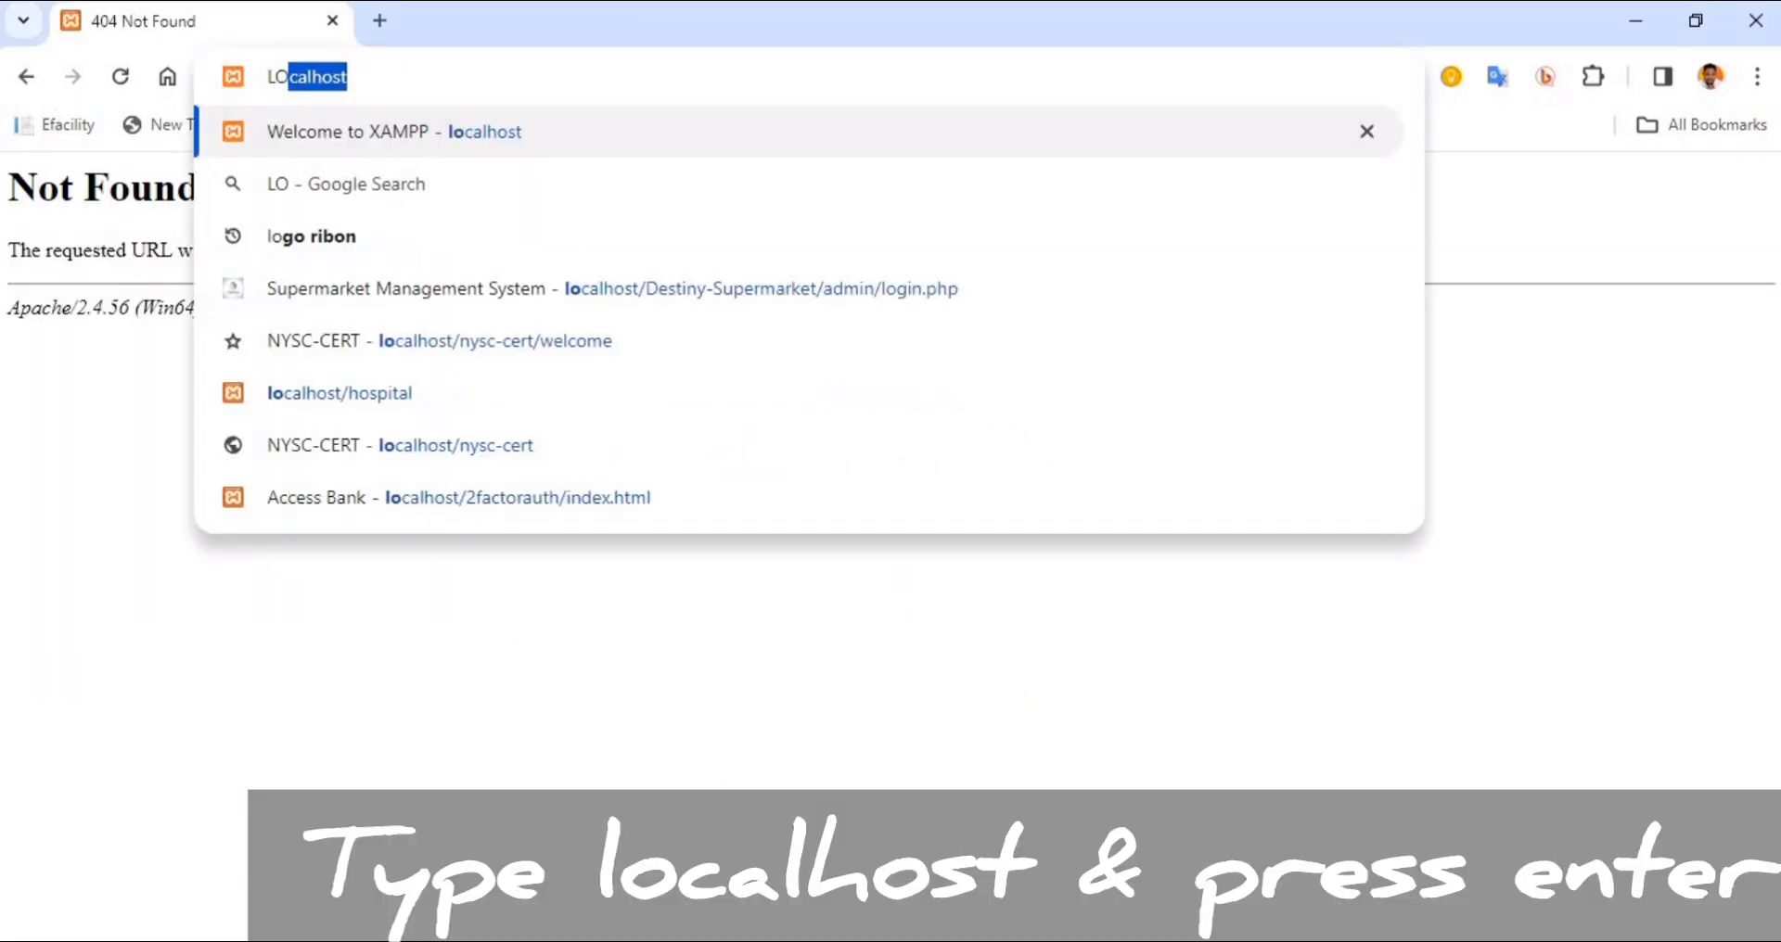
{"action": "type", "text": "Calhost"}
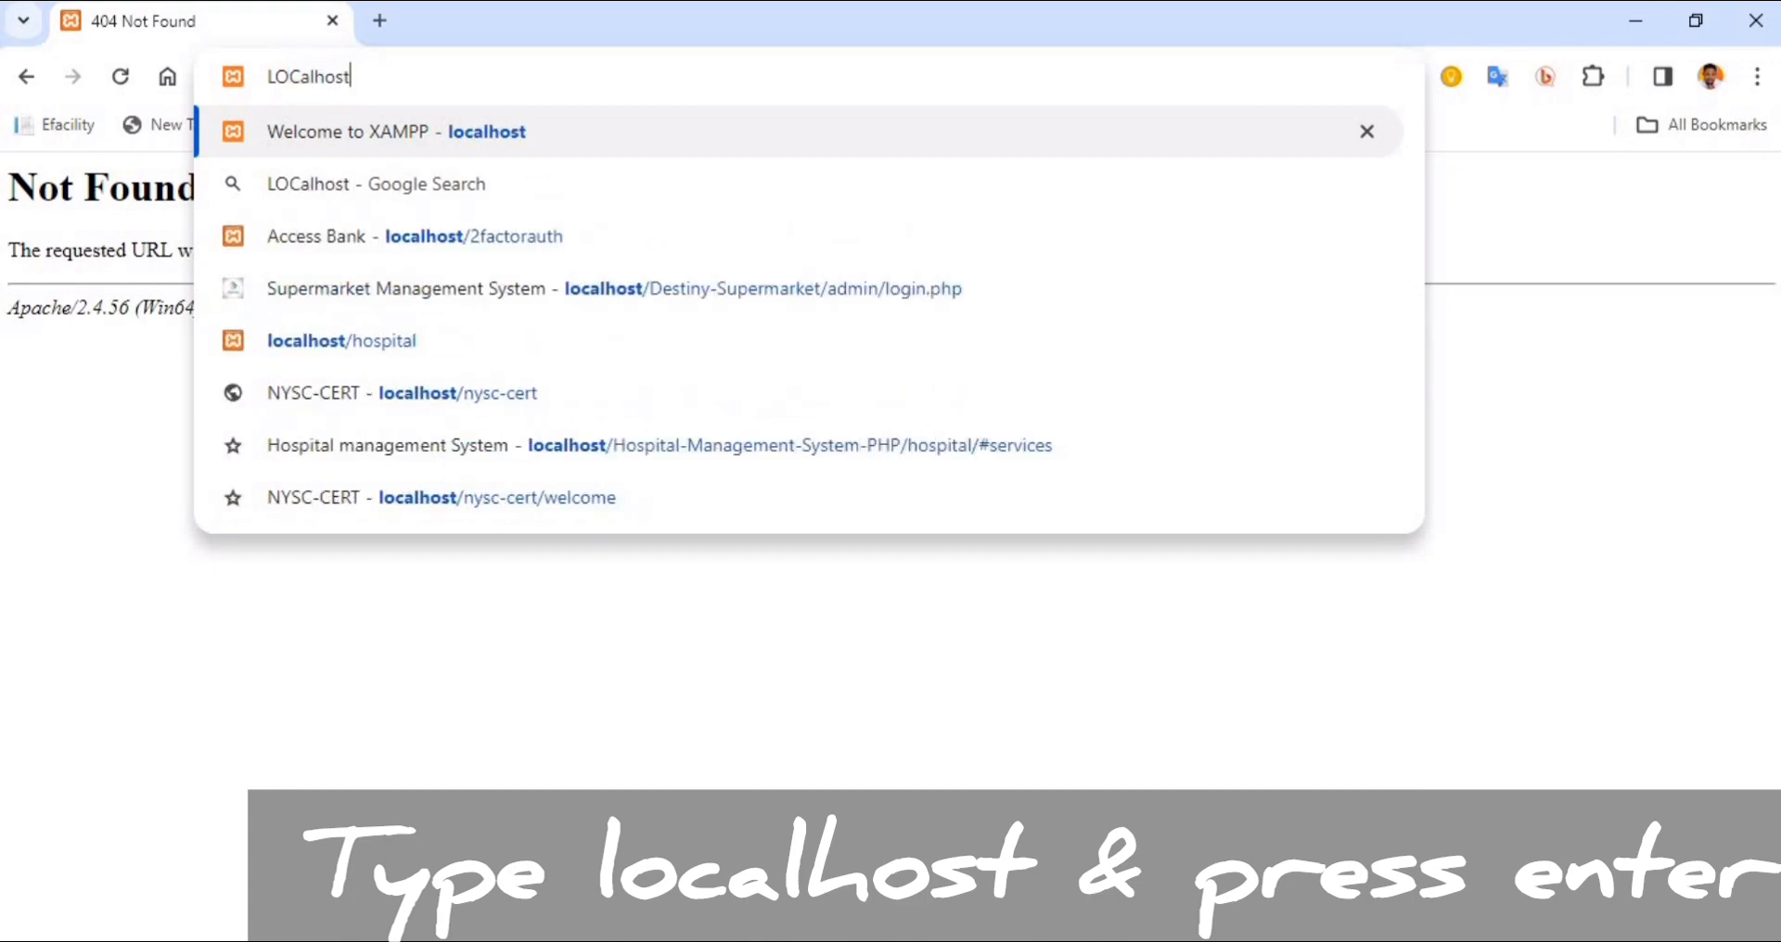
{"action": "key", "text": "Return"}
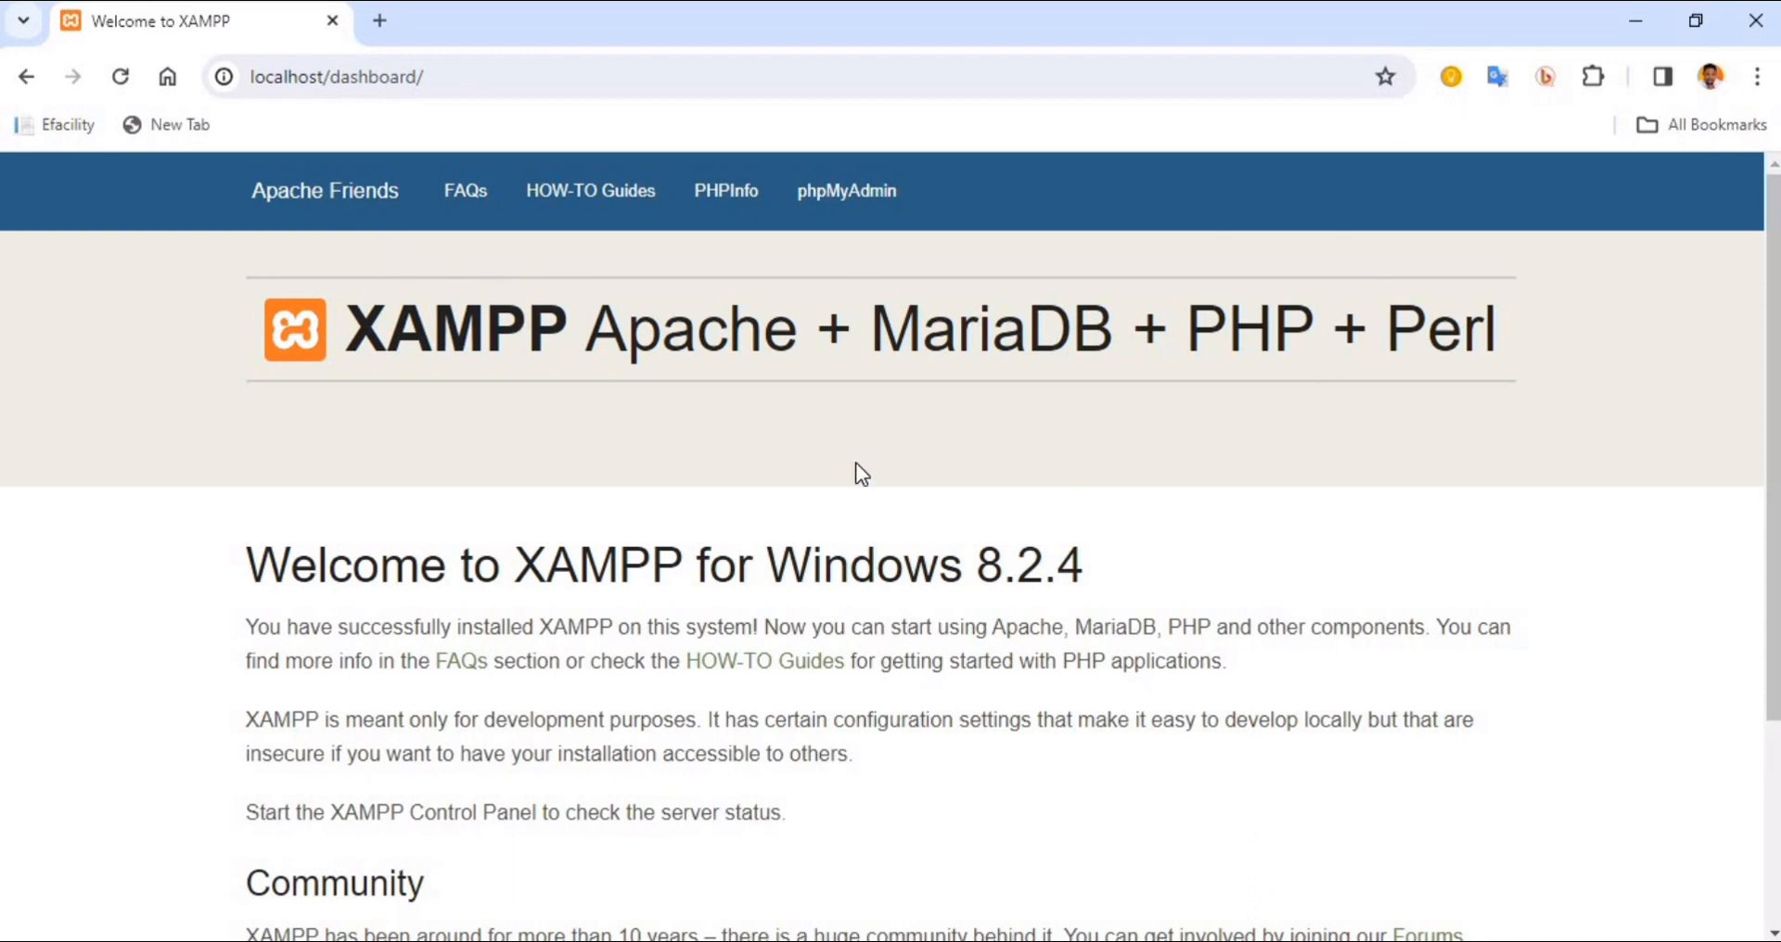
{"action": "scroll", "coordinate": [855, 468], "scroll_direction": "down", "scroll_amount": 3}
{"action": "scroll", "coordinate": [855, 469], "scroll_direction": "up", "scroll_amount": 3}
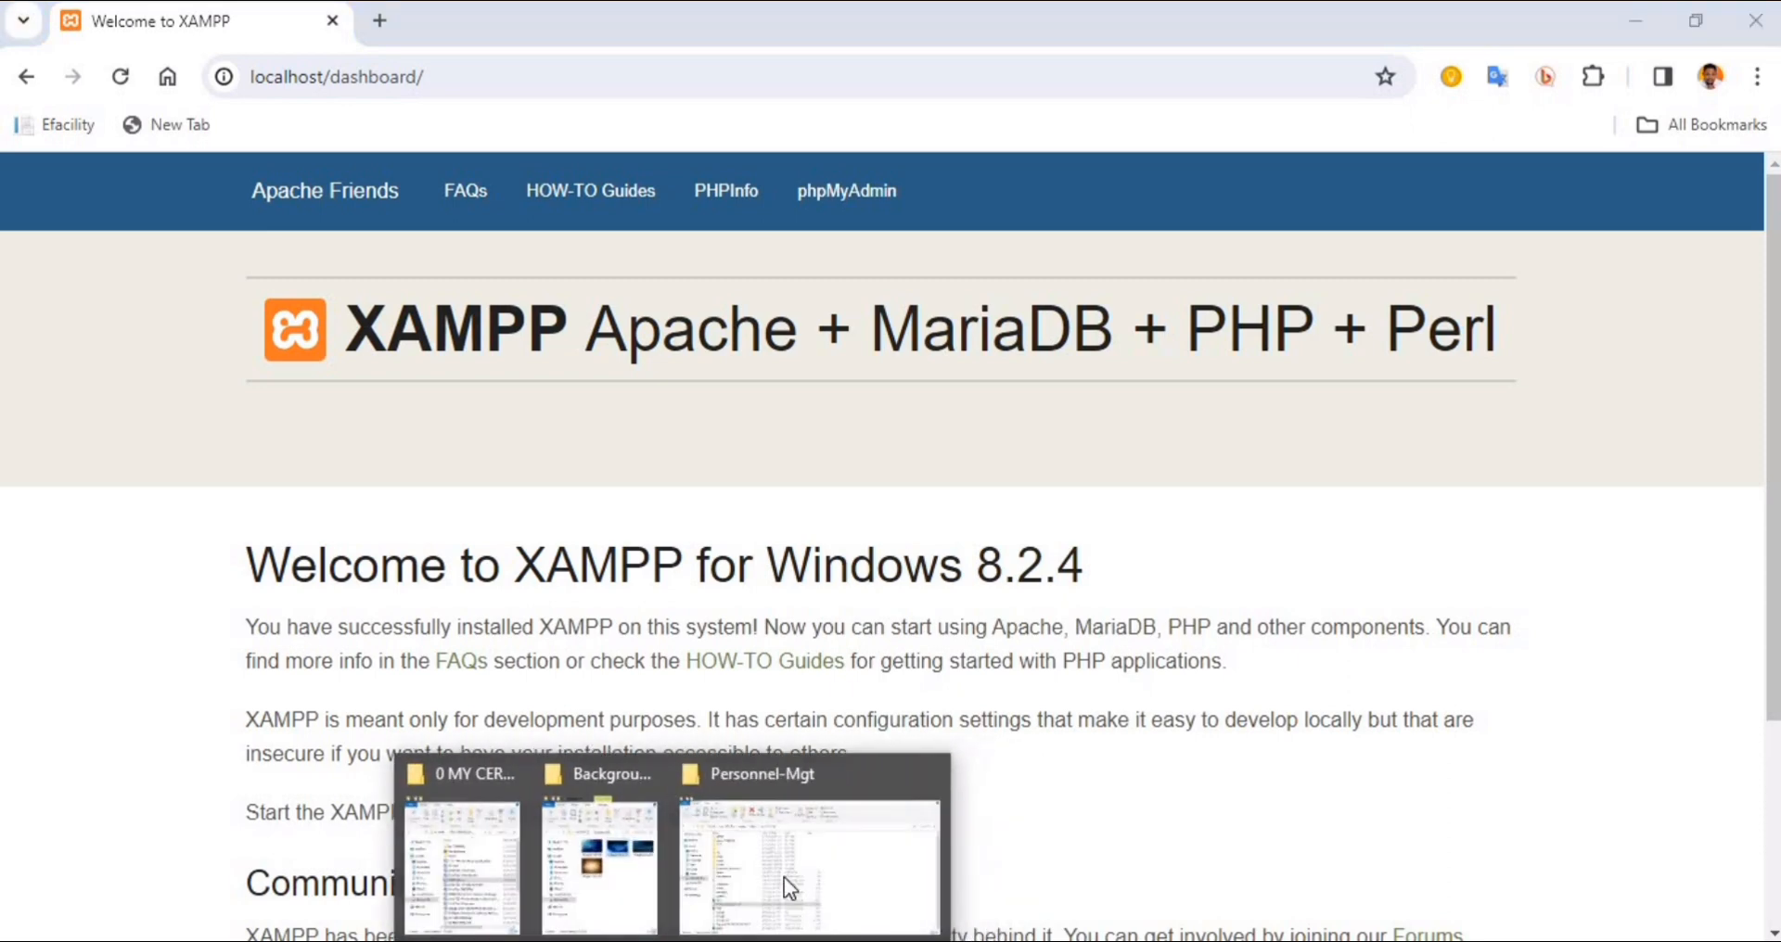
Check the hrinformationsystem_db file in the Personnel-Mgt folder in File Explorer and return to Chrome
{"action": "left_click", "coordinate": [782, 877]}
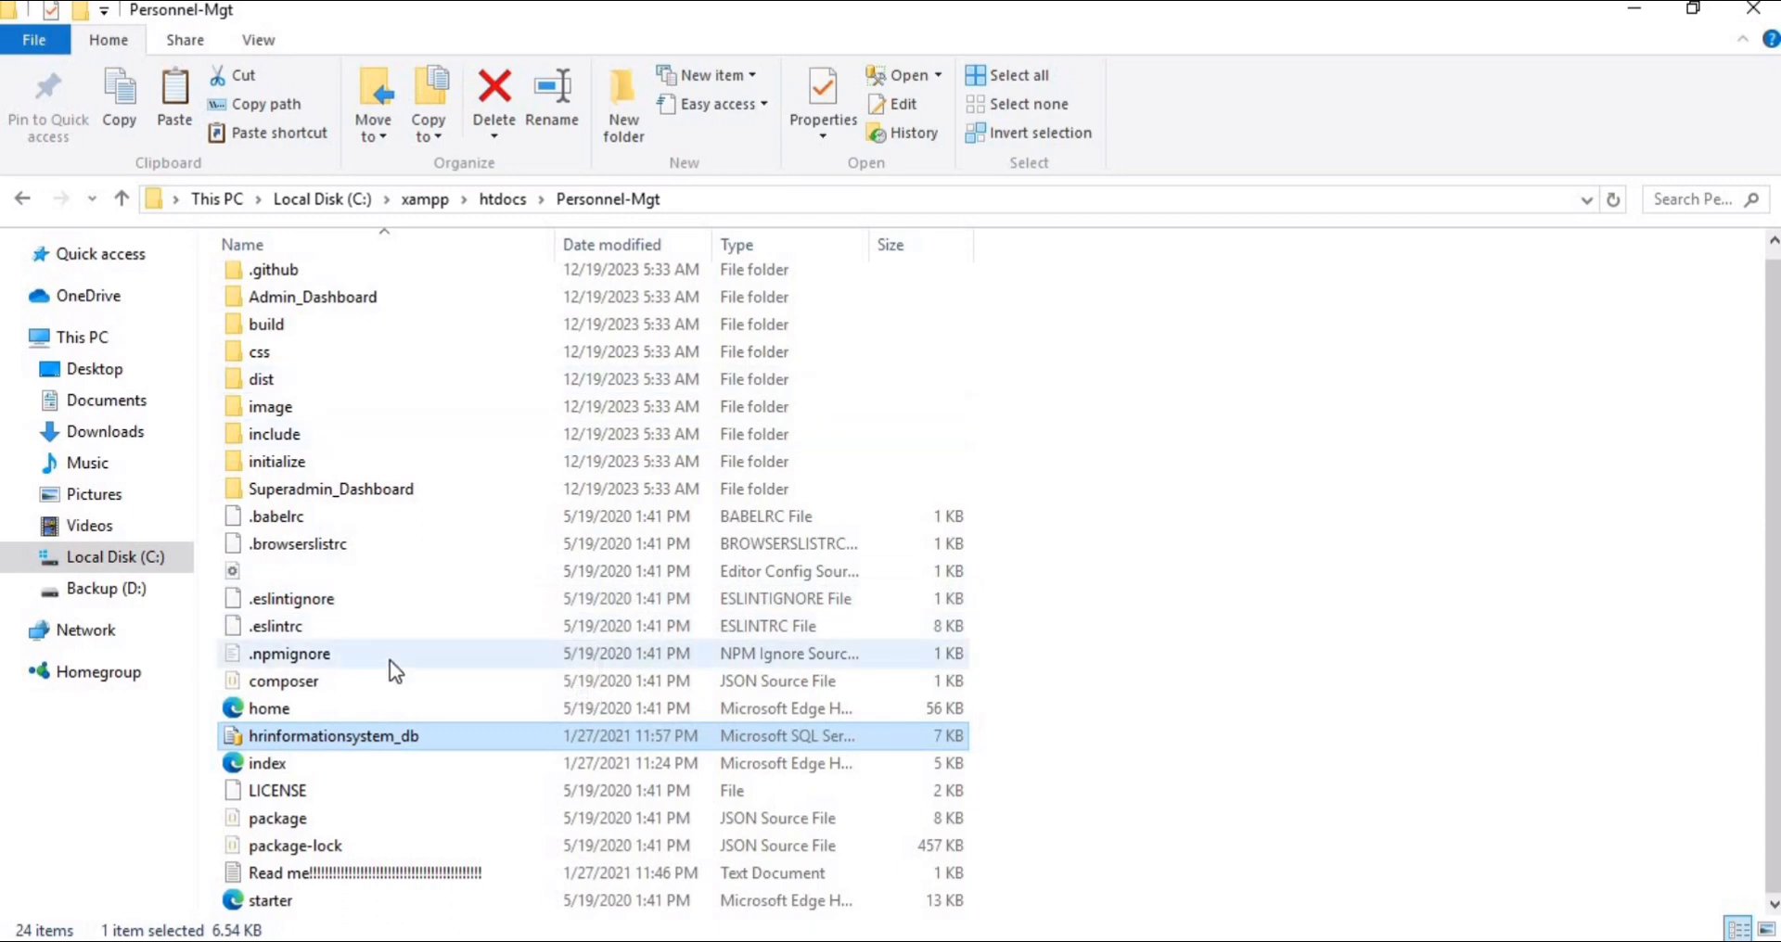
{"action": "scroll", "coordinate": [390, 658], "scroll_direction": "up", "scroll_amount": 1}
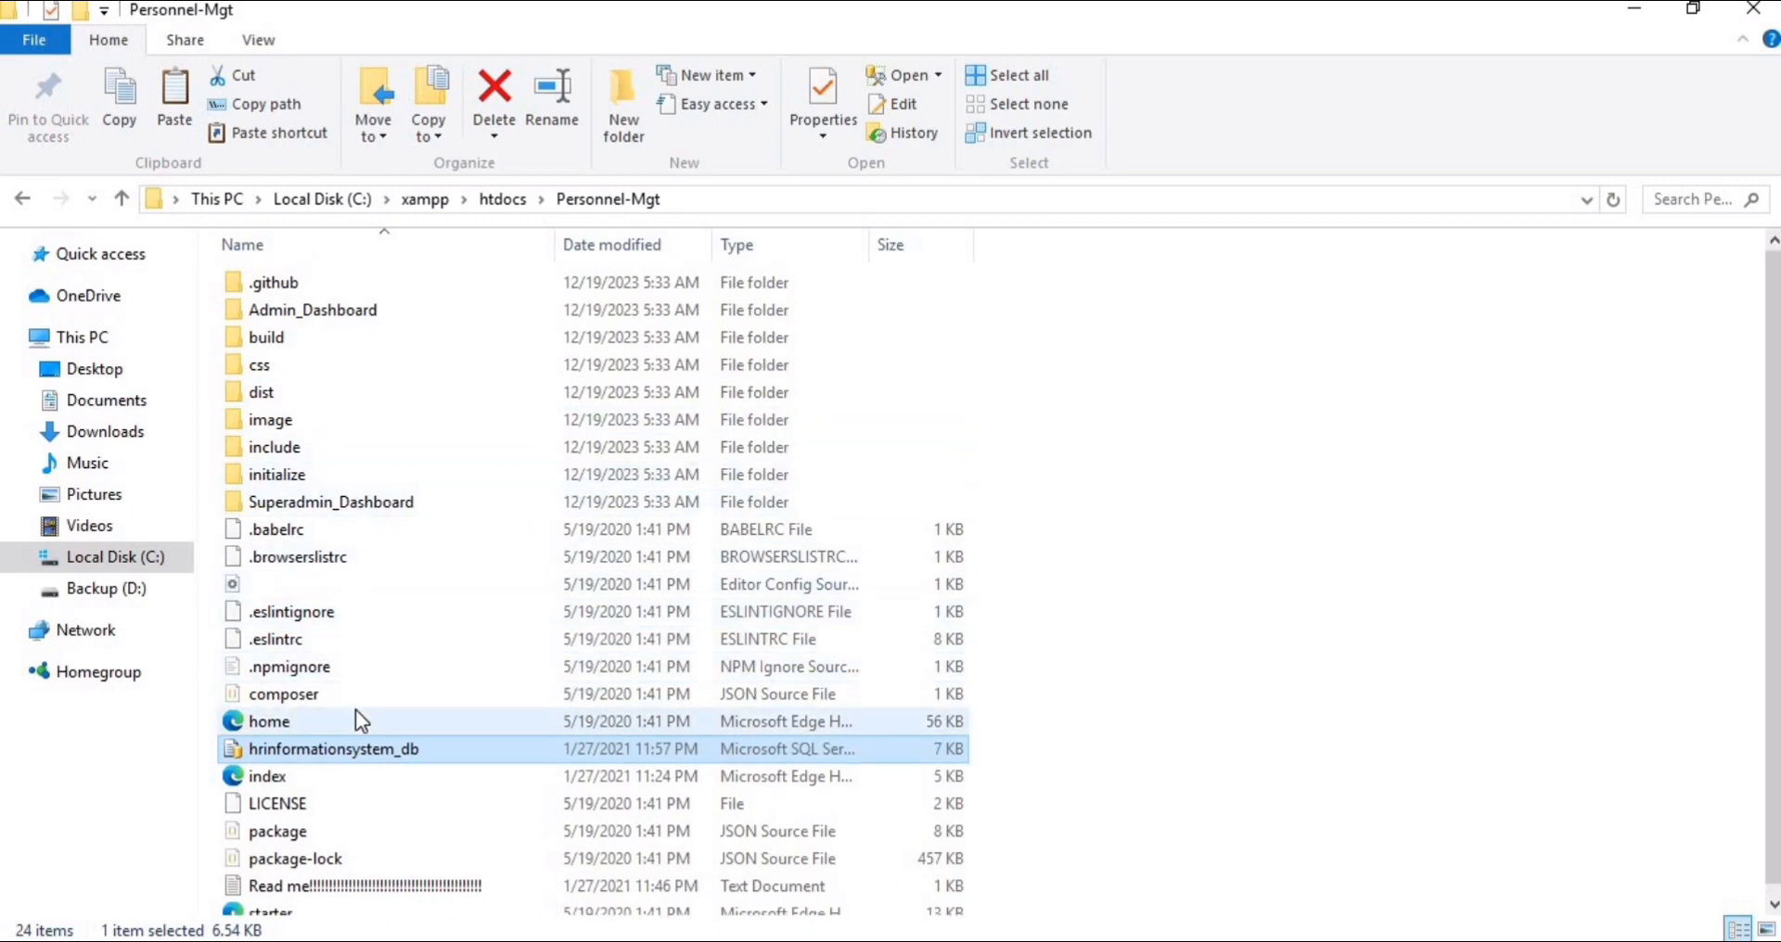
{"action": "scroll", "coordinate": [354, 709], "scroll_direction": "down", "scroll_amount": 1}
{"action": "key", "text": "alt+Tab"}
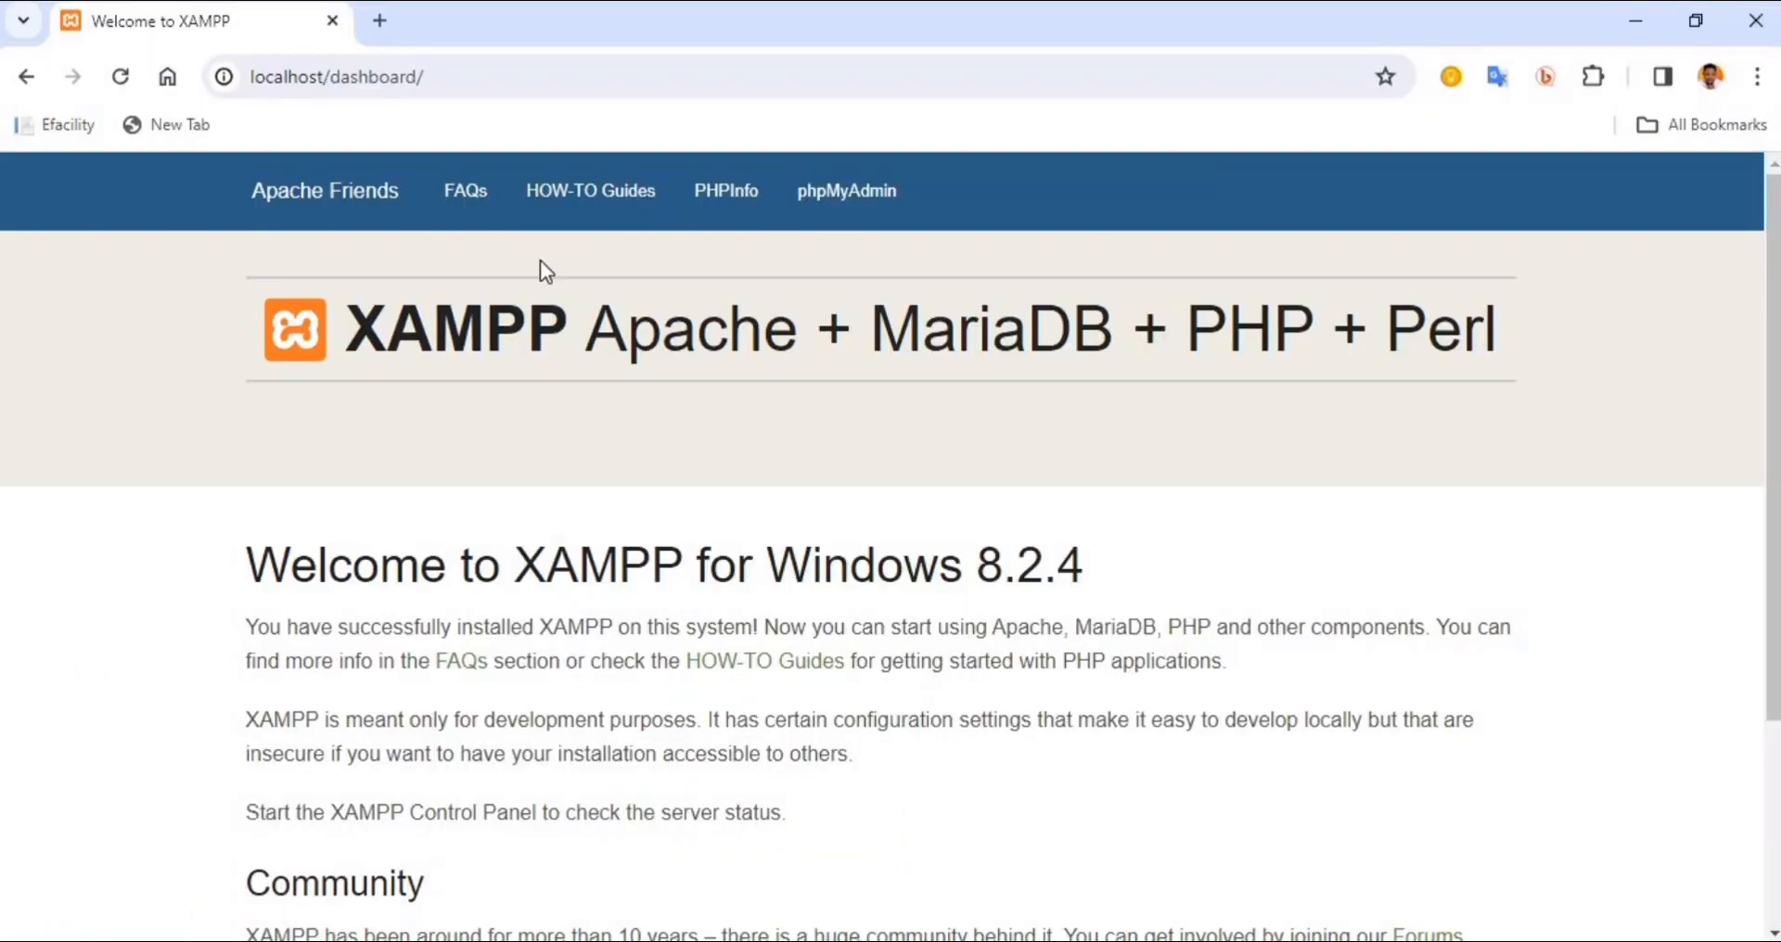
Open phpMyAdmin from the XAMPP dashboard, recheck the database file in File Explorer, and open the new-database page
{"action": "left_click", "coordinate": [853, 202]}
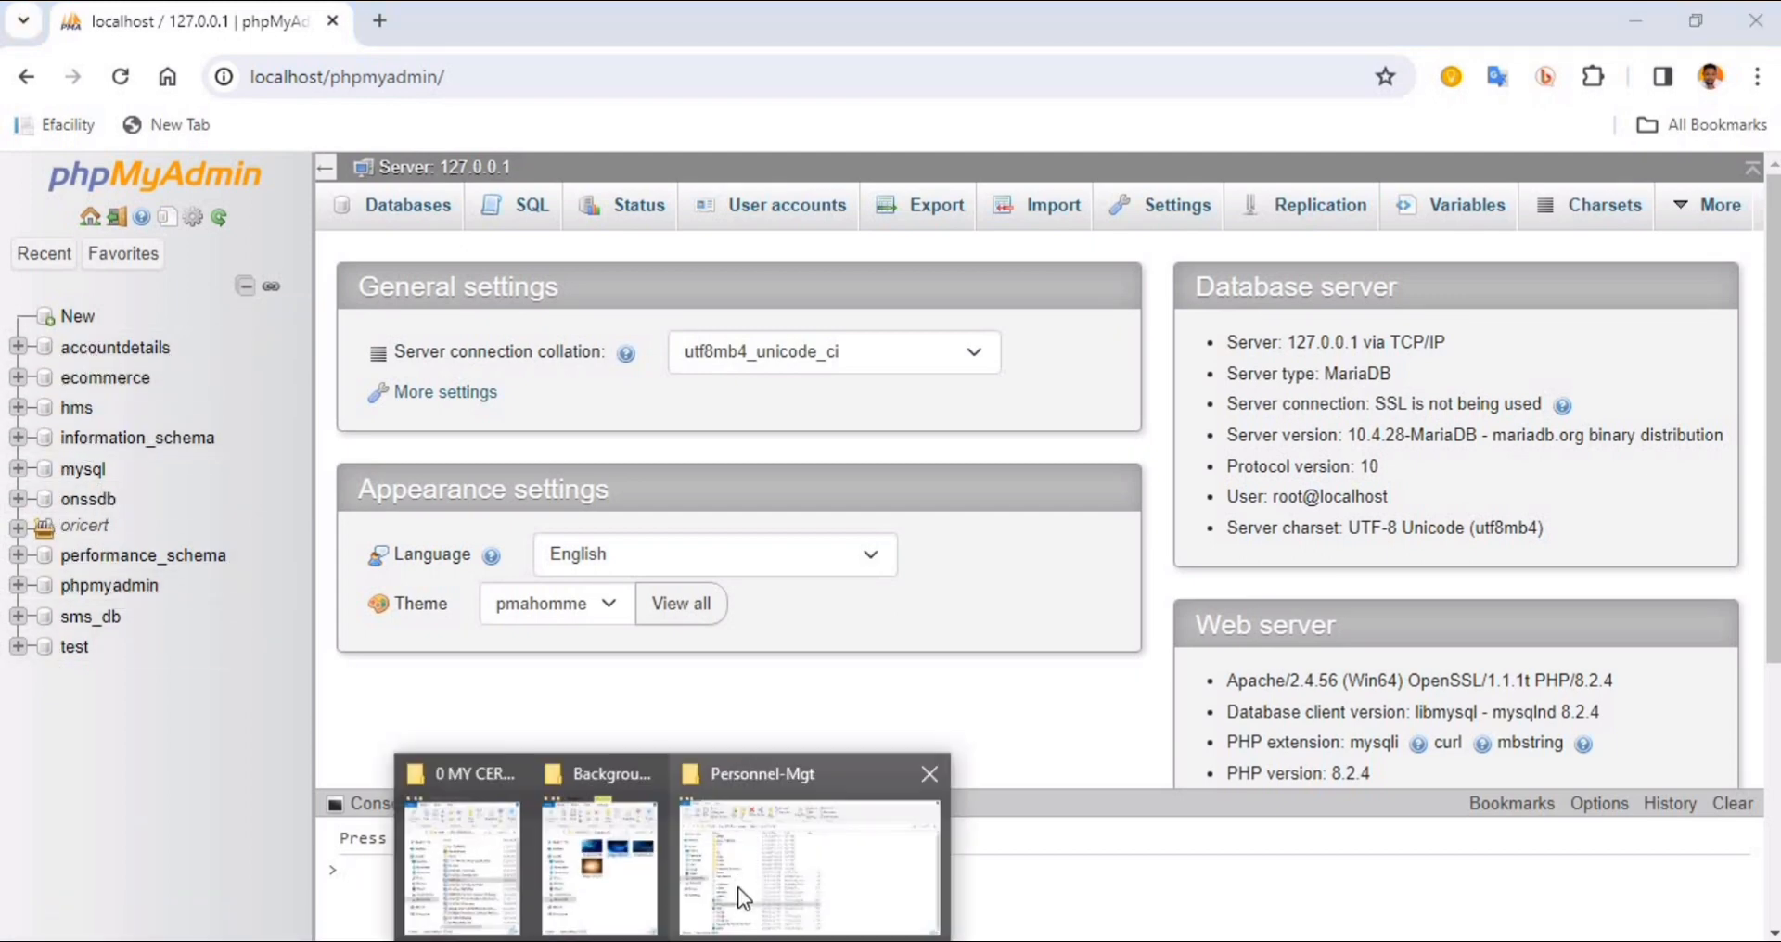
{"action": "left_click", "coordinate": [738, 889]}
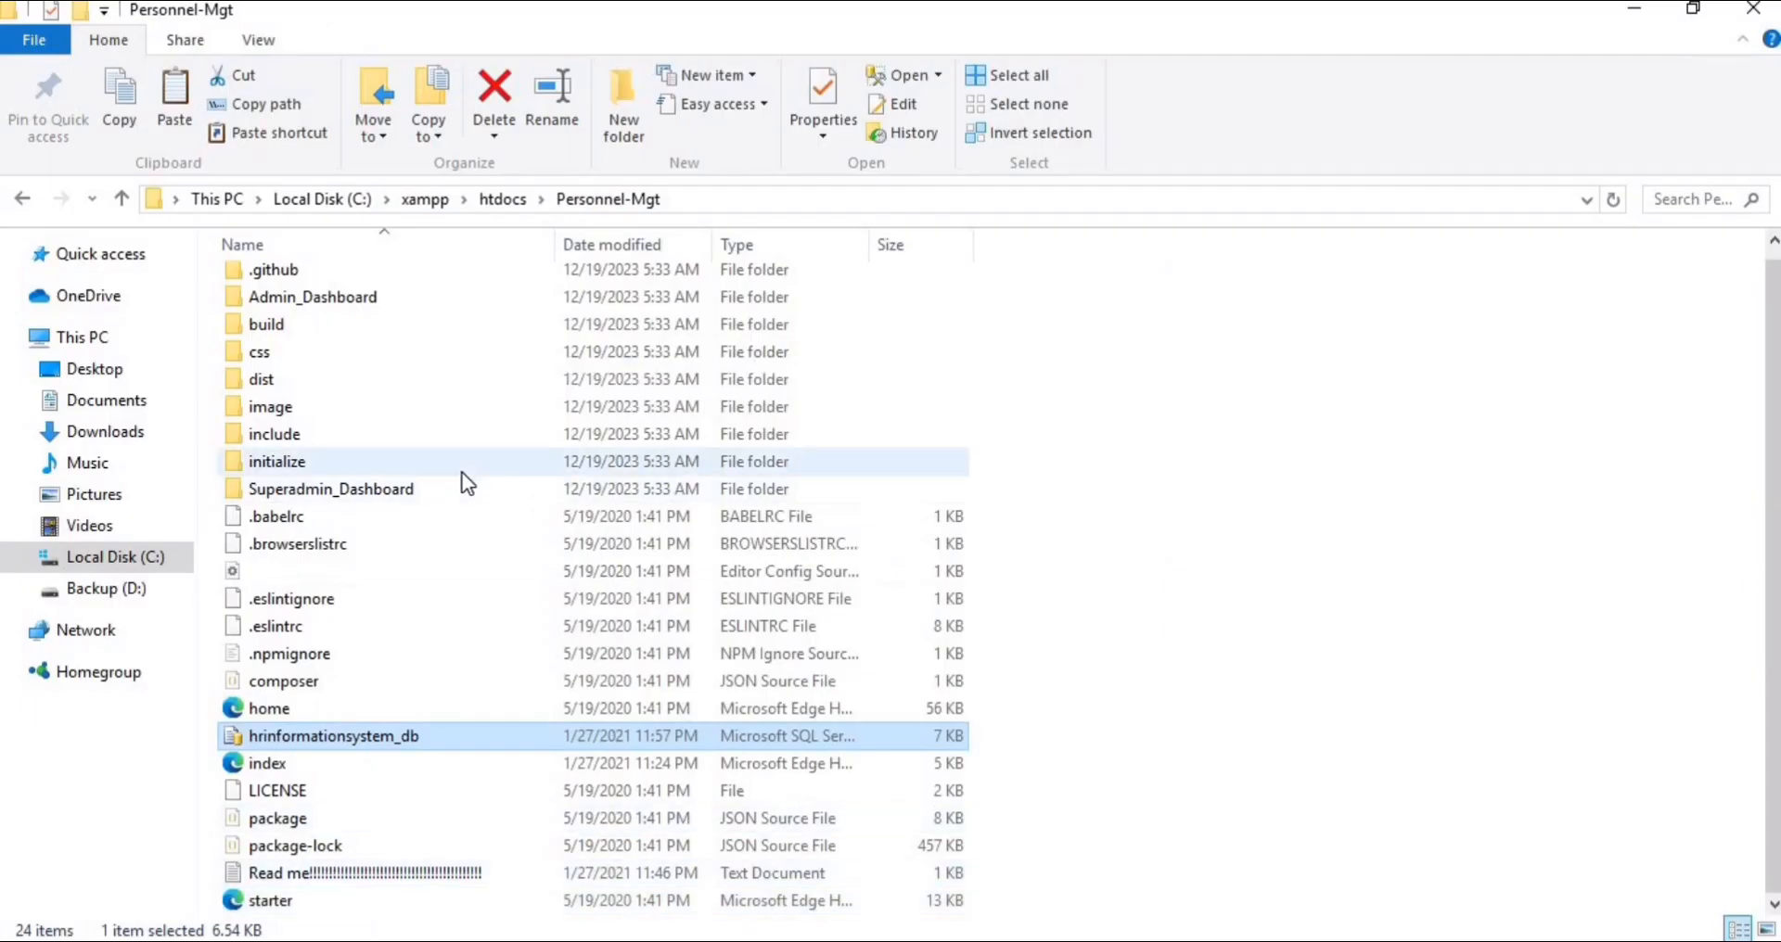
{"action": "left_click", "coordinate": [917, 938]}
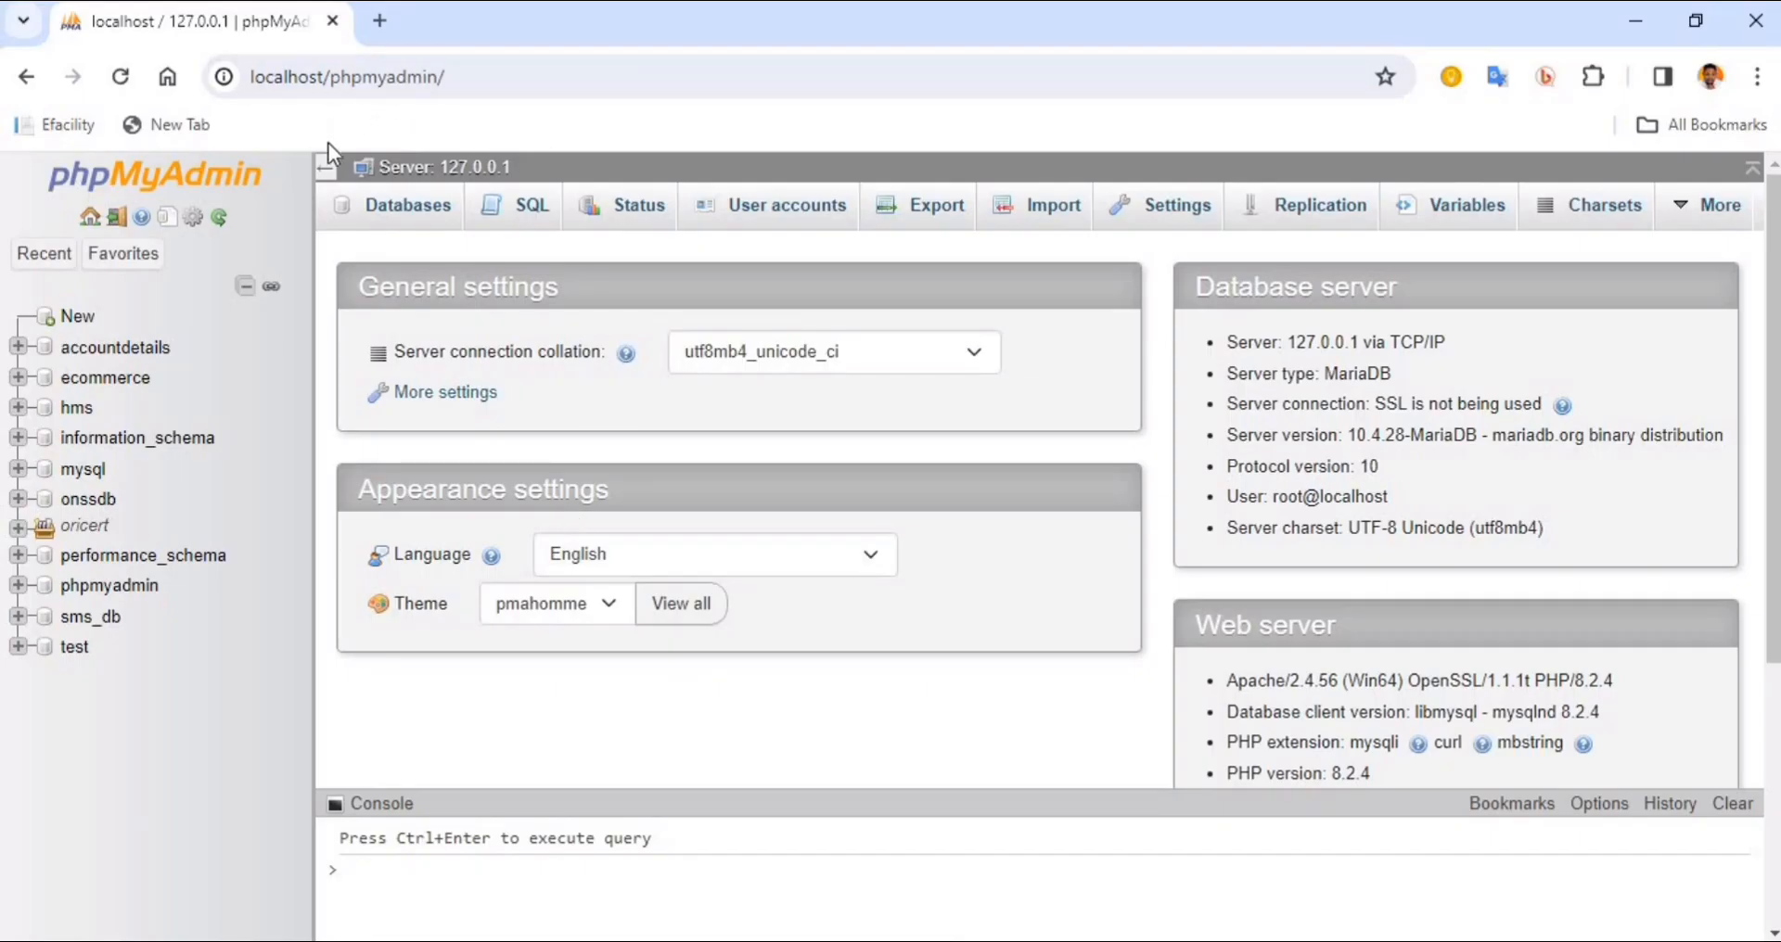
{"action": "left_click", "coordinate": [72, 317]}
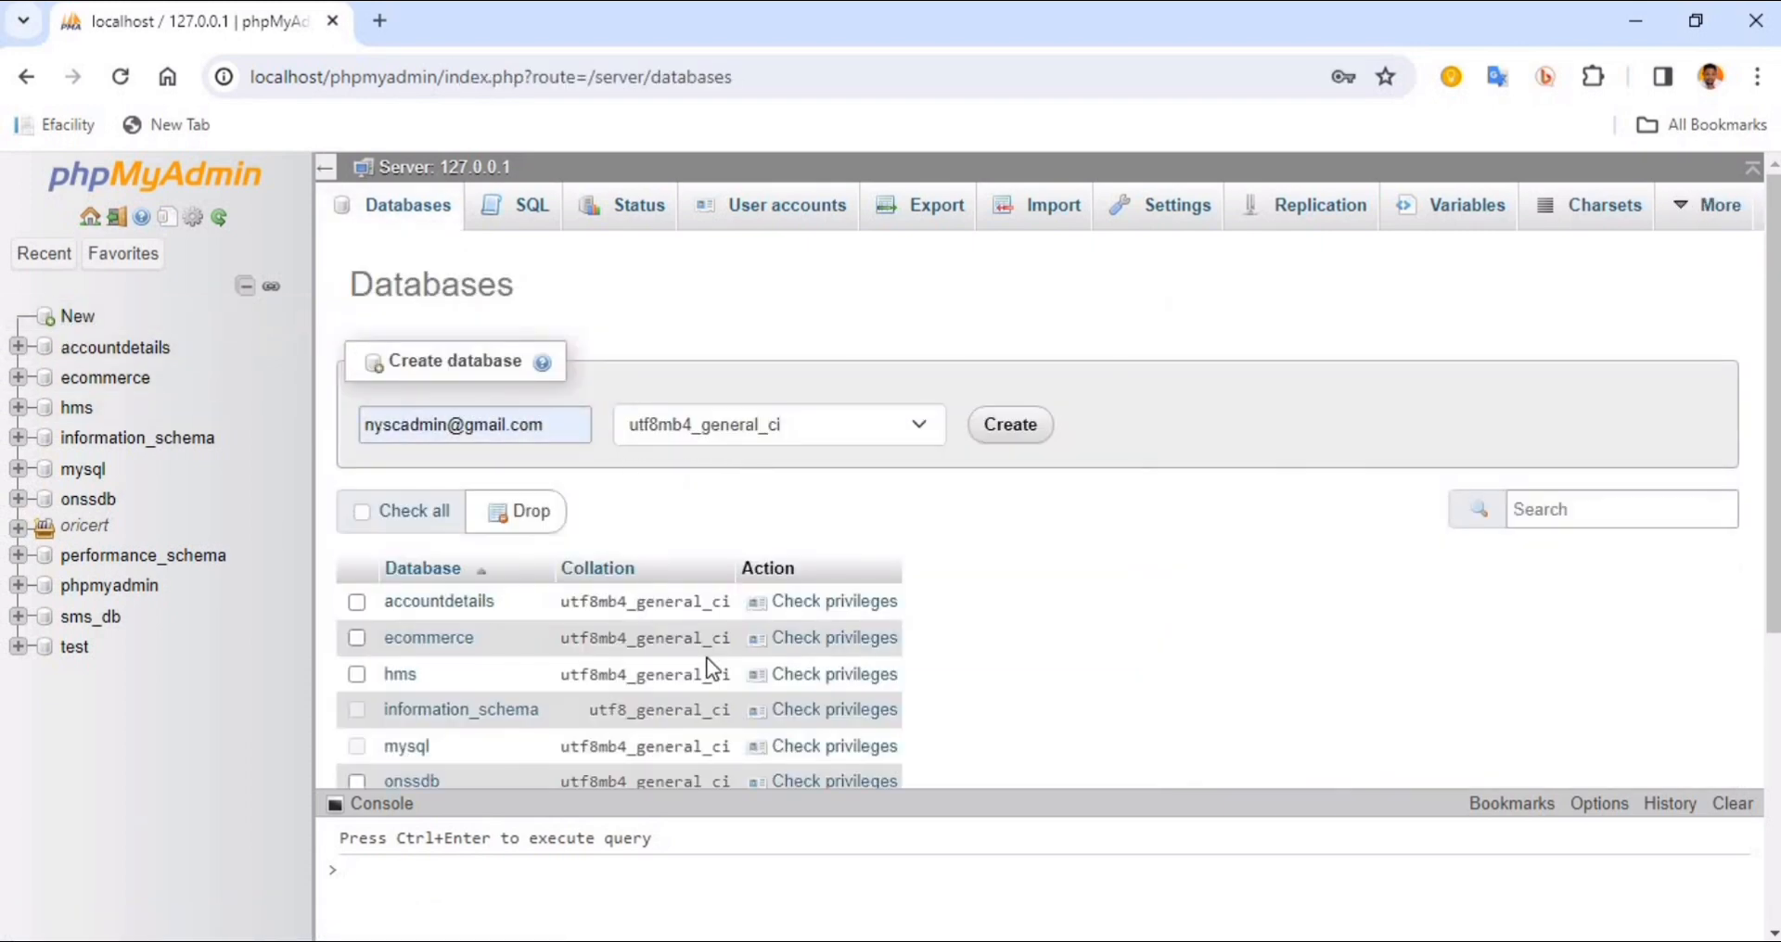
Copy the name of the hrinformationsystem_db file from the Personnel-Mgt folder in File Explorer
{"action": "left_click", "coordinate": [746, 888]}
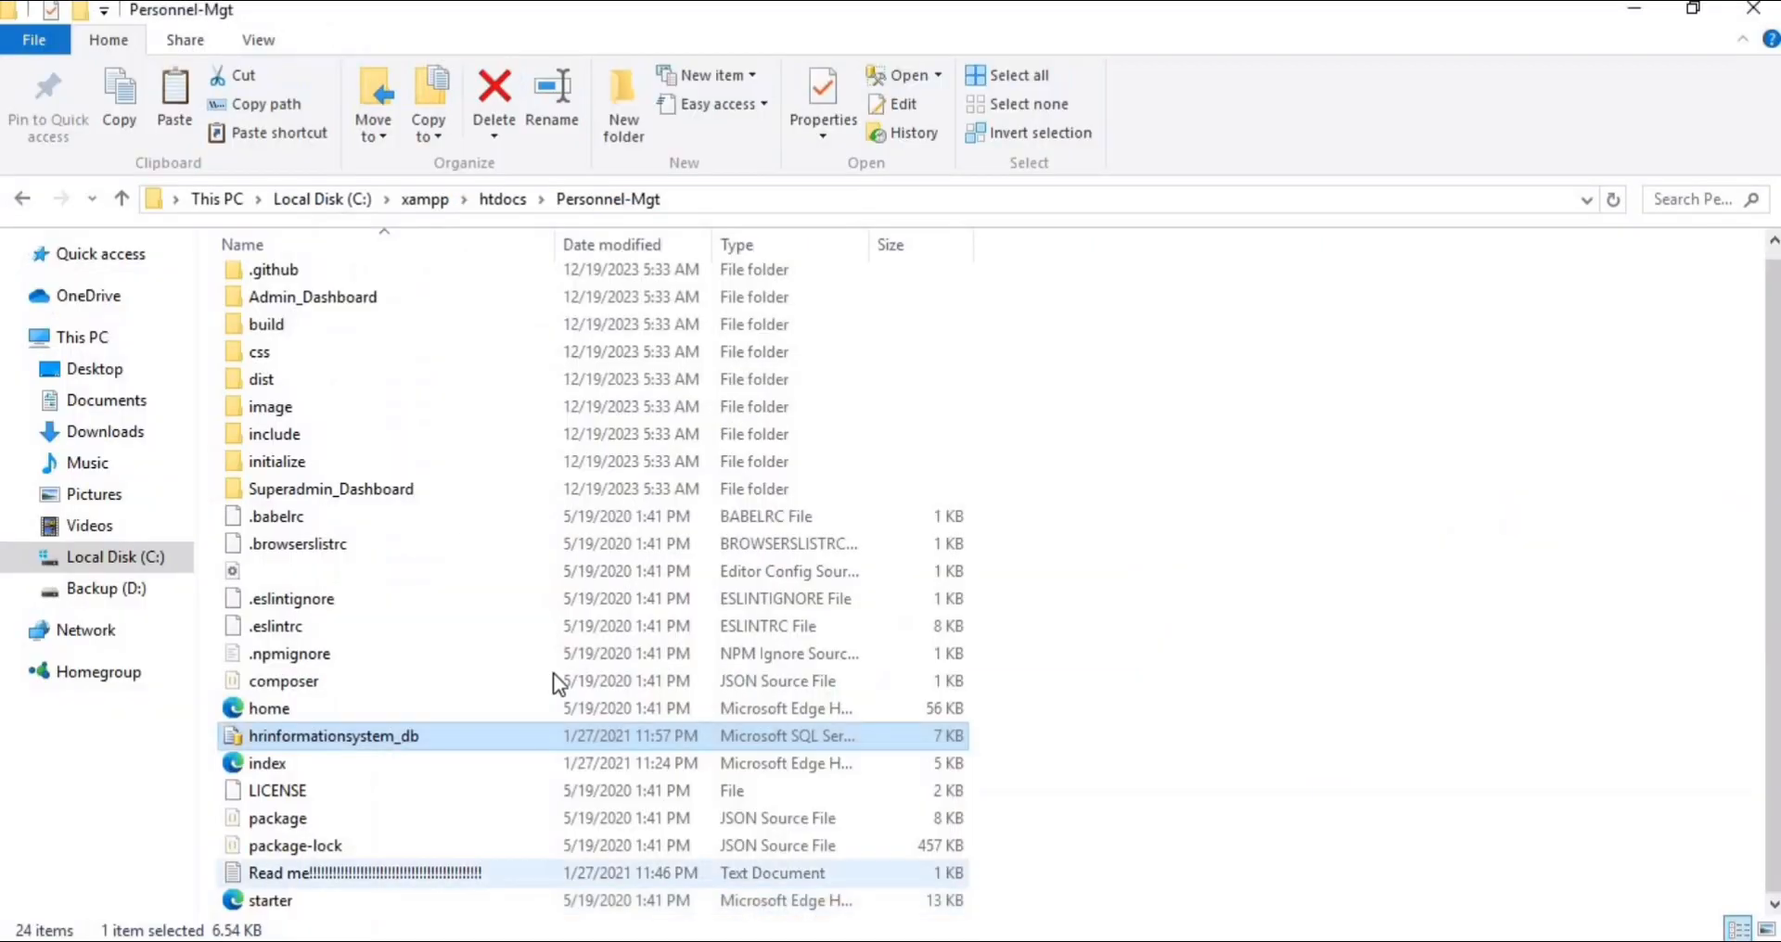
{"action": "left_click", "coordinate": [464, 735]}
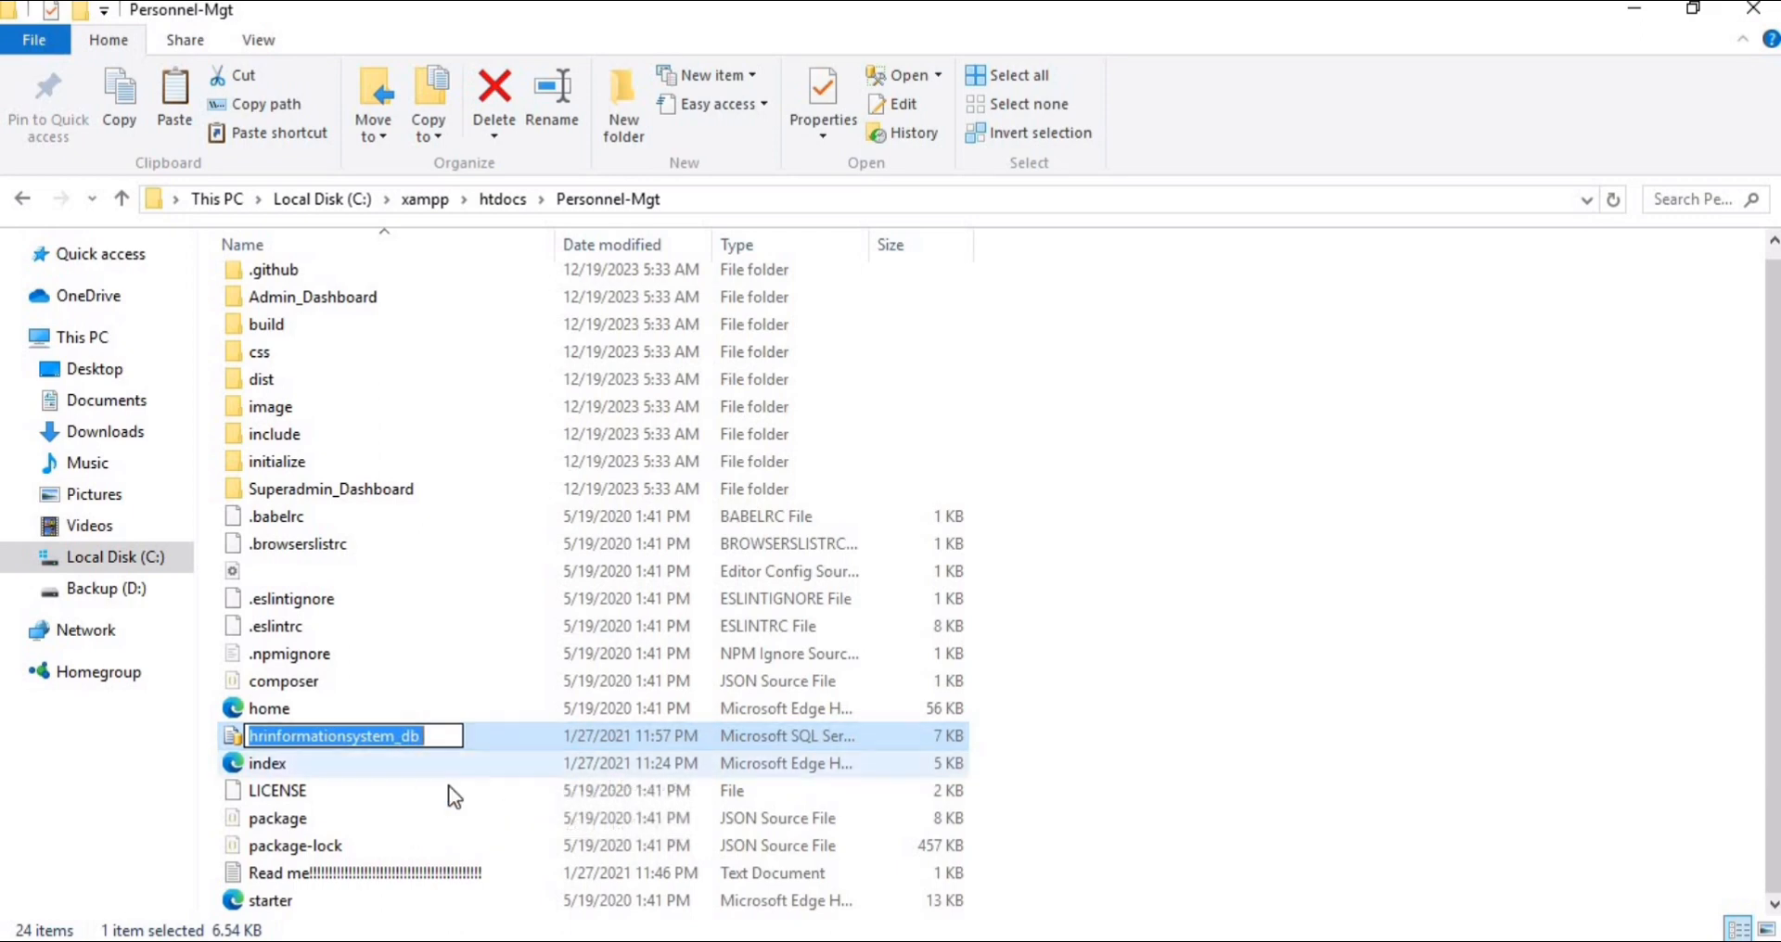
{"action": "key", "text": "ctrl+c"}
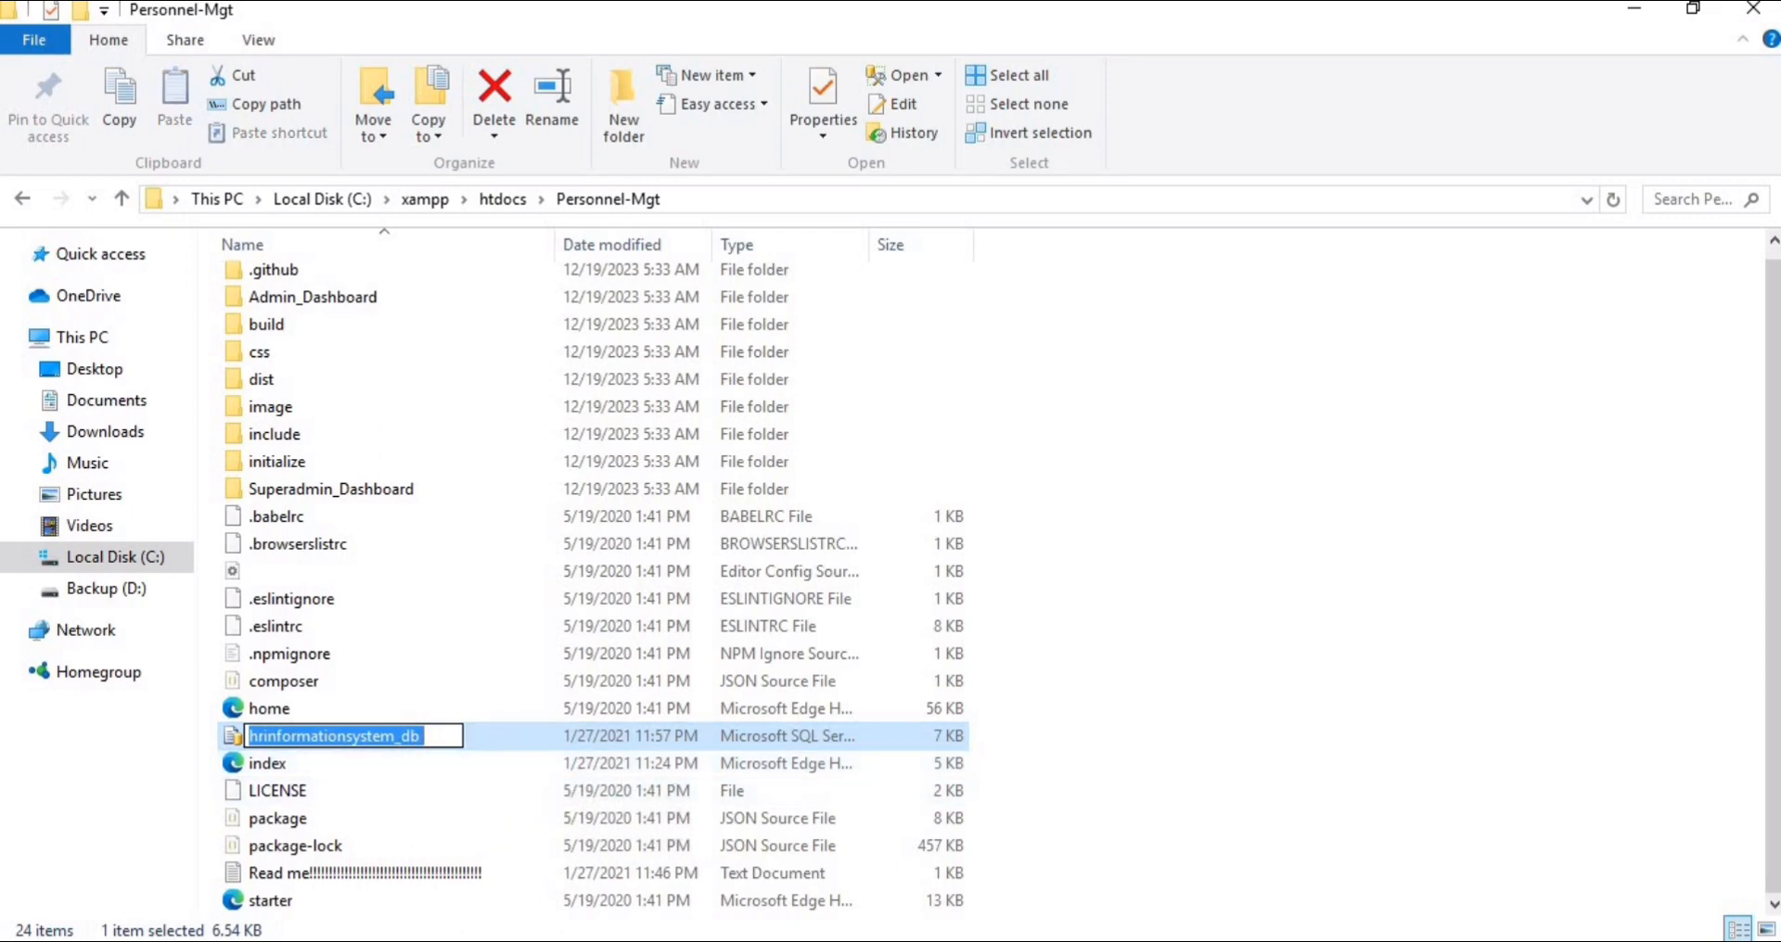
Return to phpMyAdmin in Chrome and create a database named hrinformationsystem_db with the utf8mb4_general_ci collation
{"action": "mouse_move", "coordinate": [862, 932]}
{"action": "left_click", "coordinate": [863, 881]}
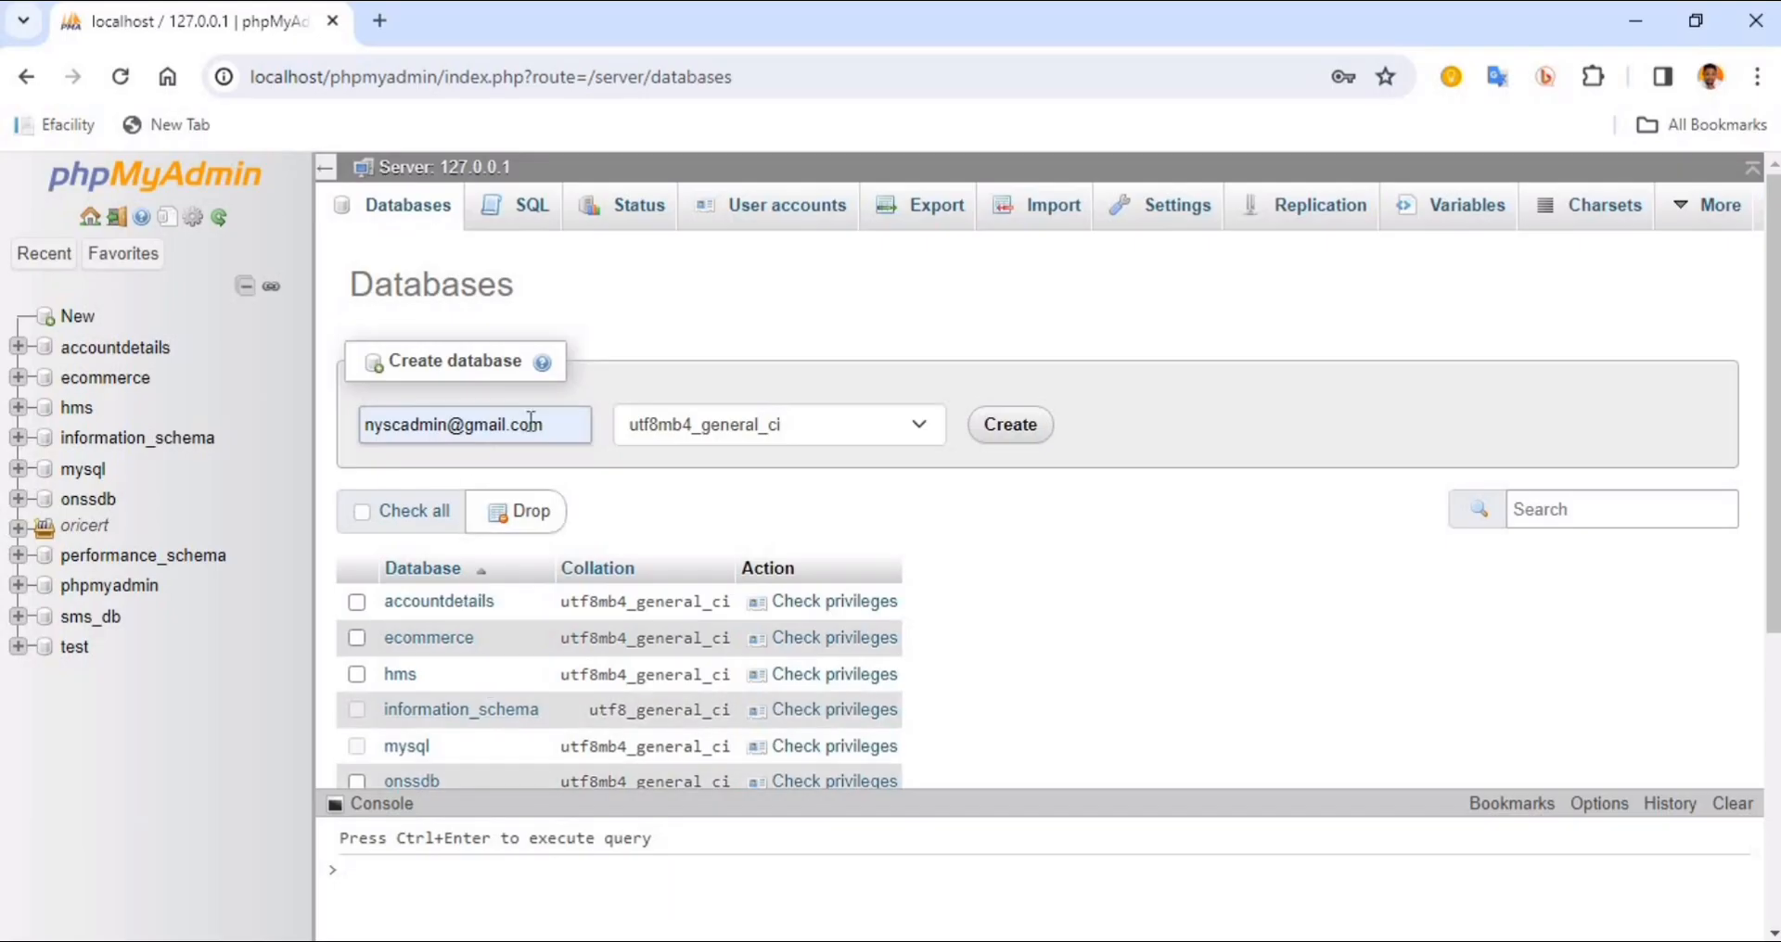
{"action": "left_click_drag", "start_coordinate": [564, 424], "coordinate": [305, 423]}
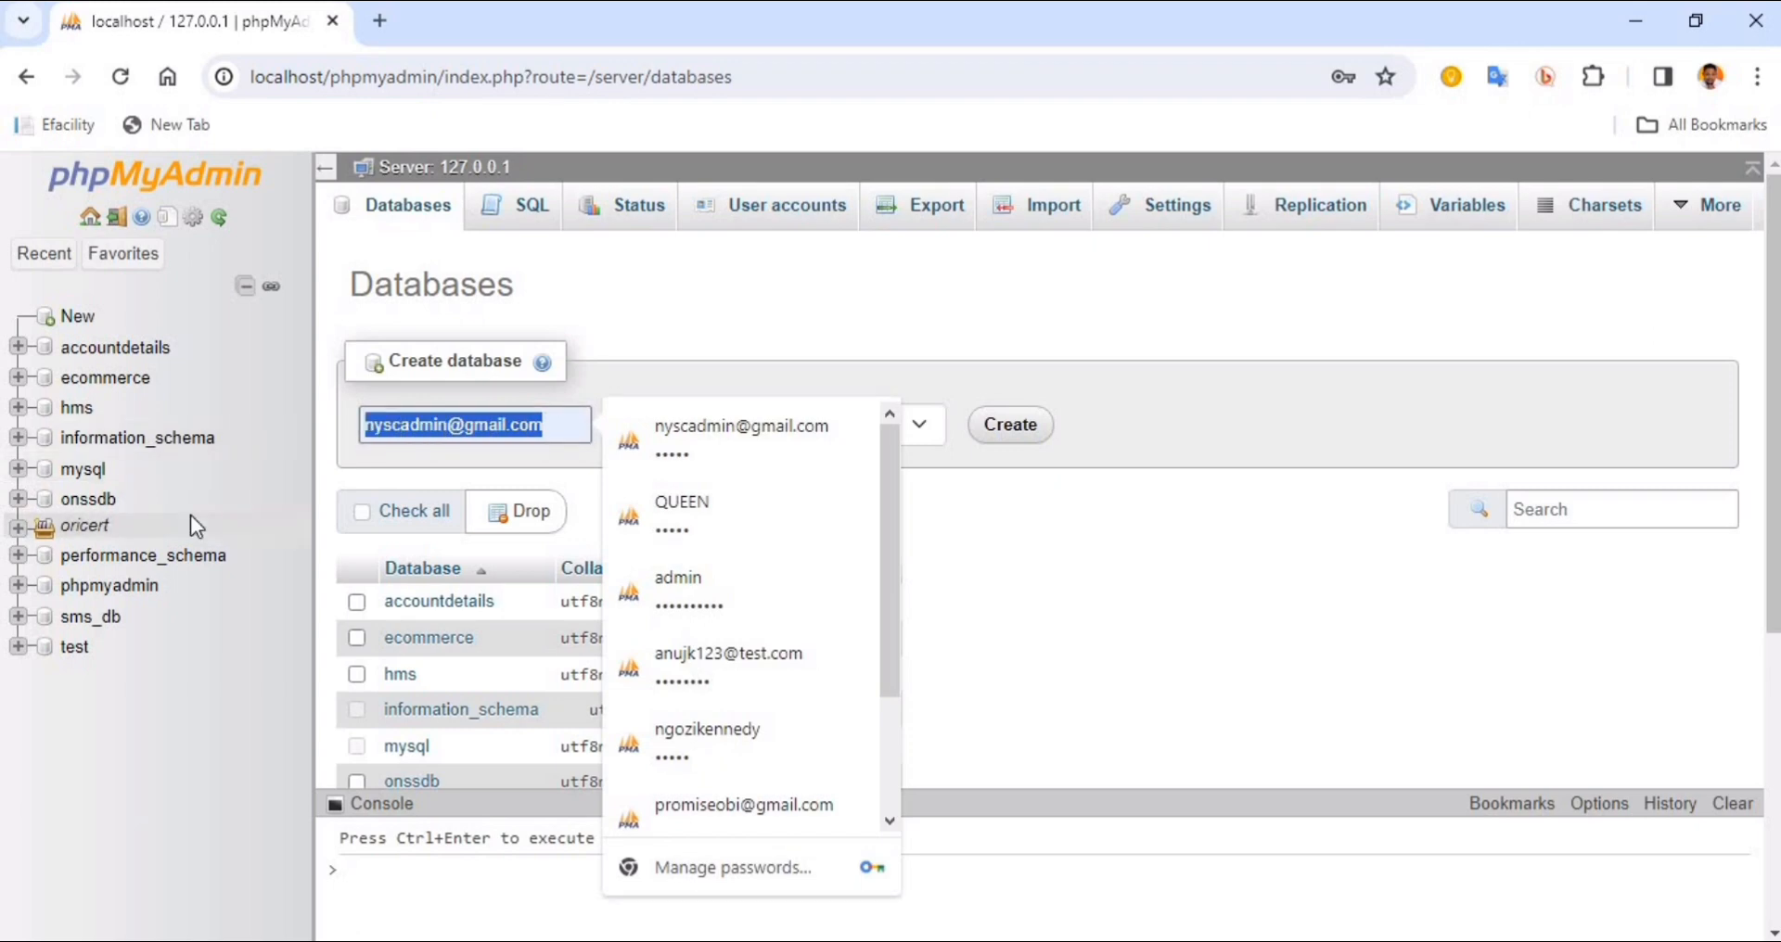
{"action": "key", "text": "ctrl+v"}
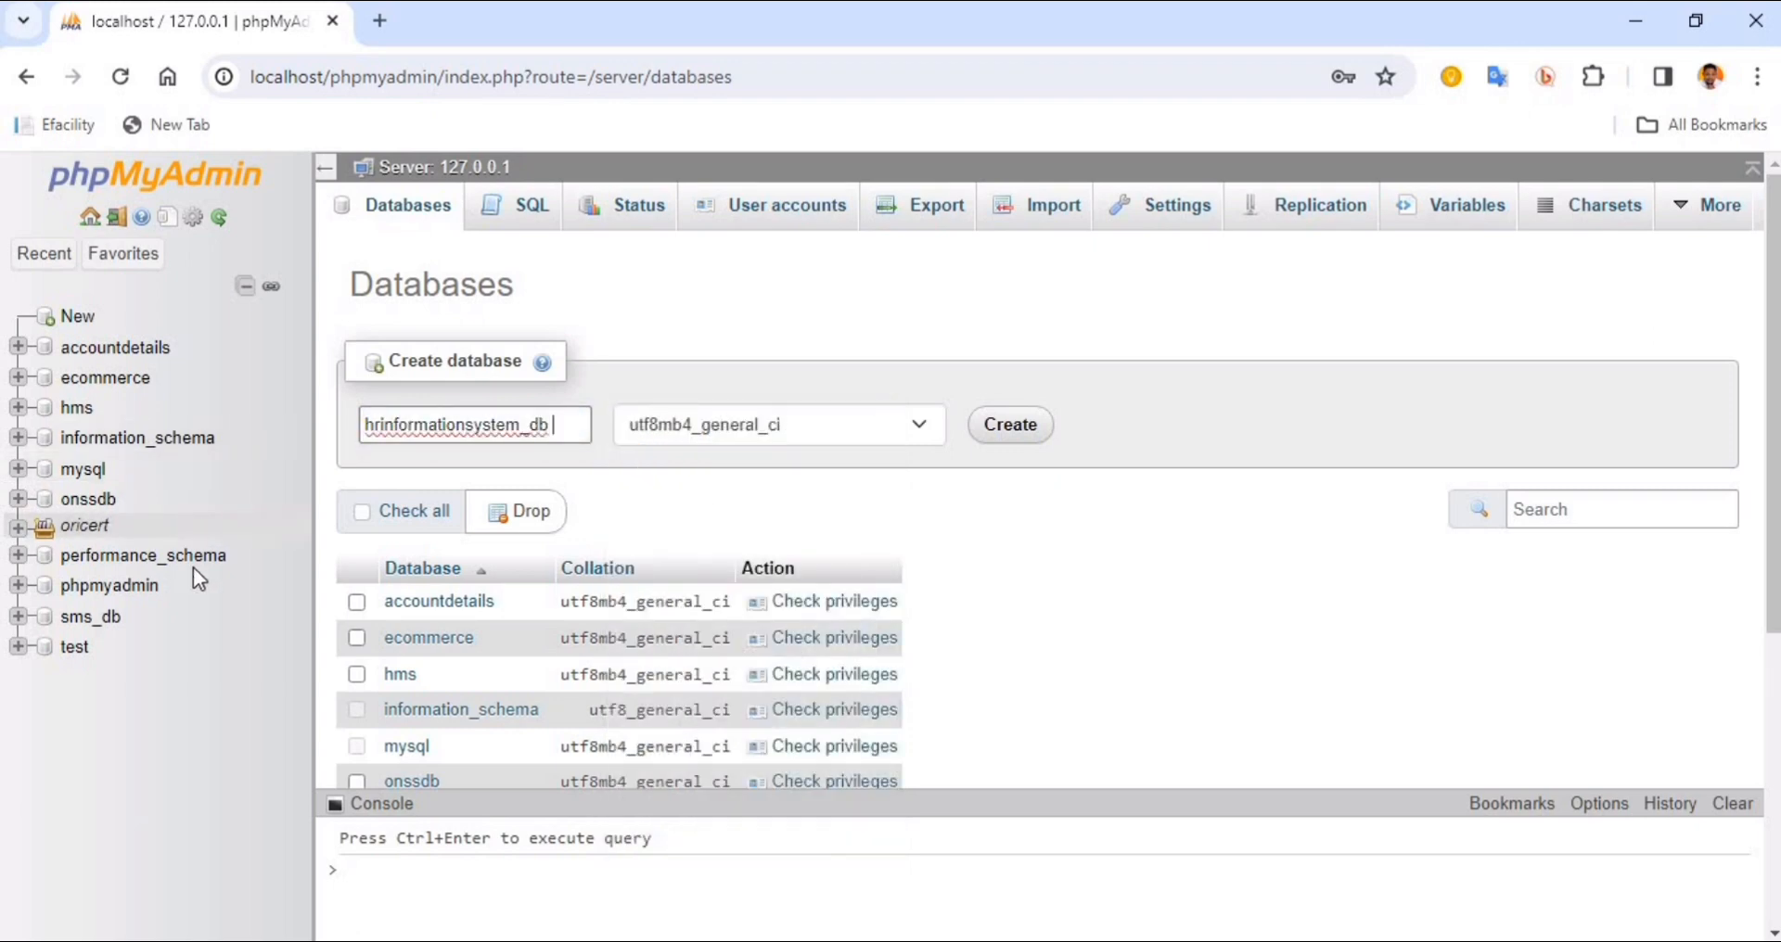
{"action": "left_click", "coordinate": [994, 429]}
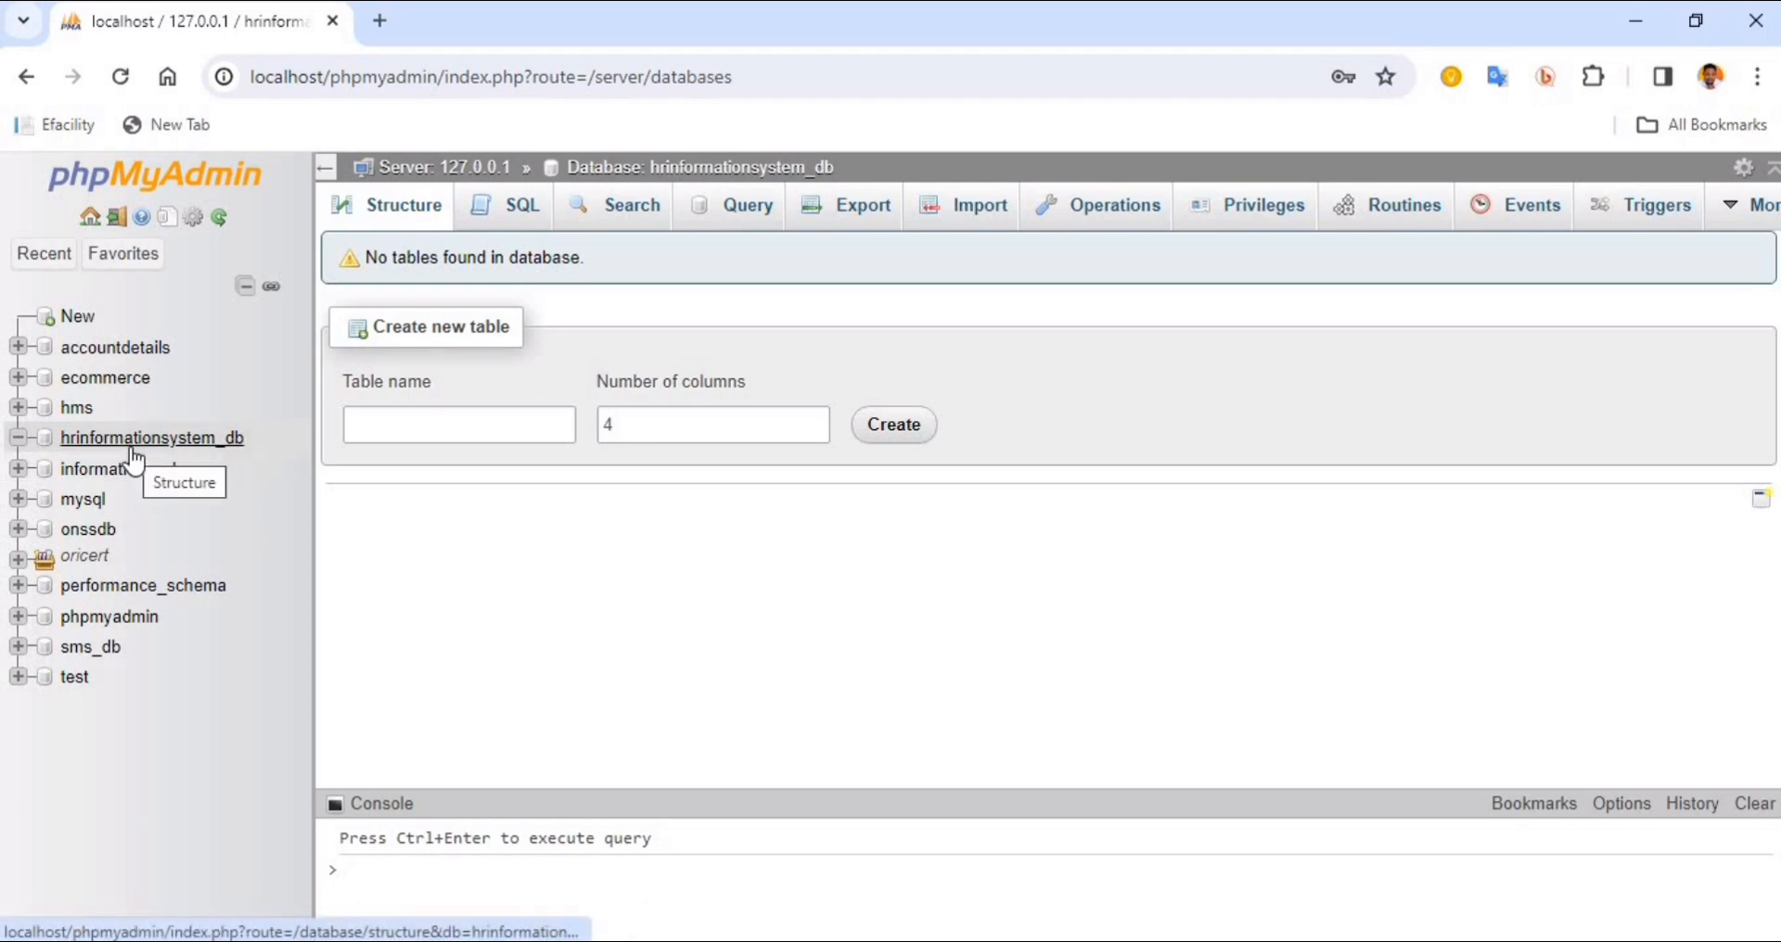
Open the import page of the hrinformationsystem_db database and recheck the SQL file in the Personnel-Mgt folder
{"action": "left_click", "coordinate": [980, 221]}
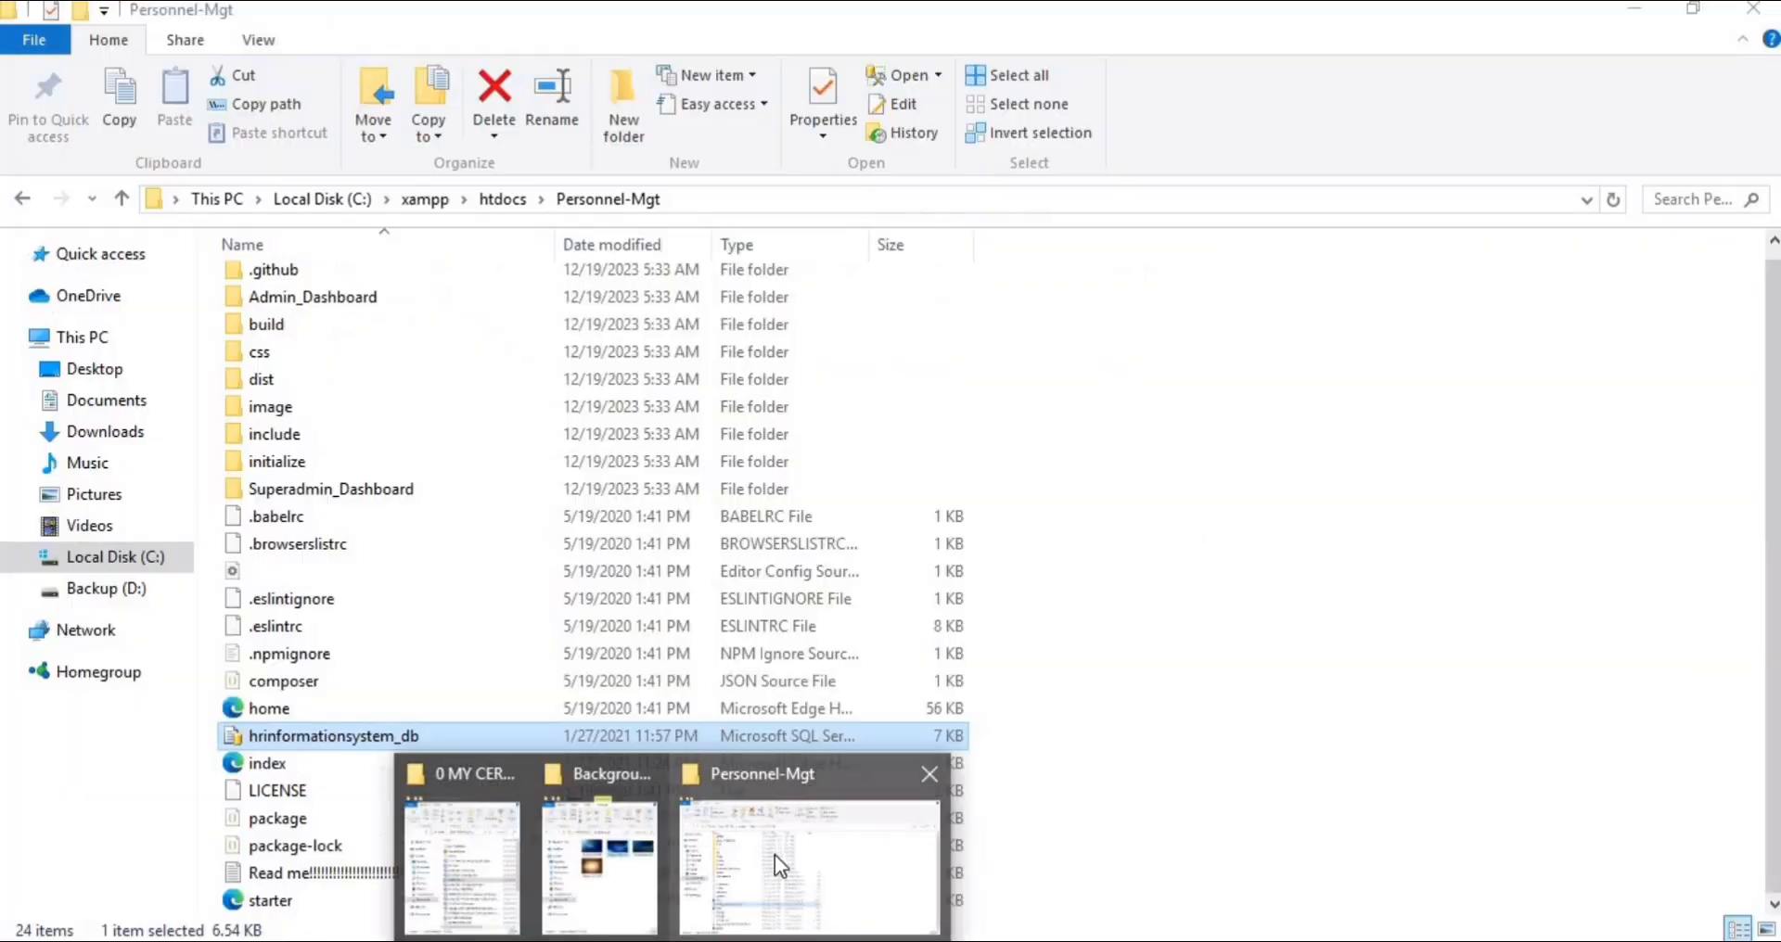
{"action": "left_click", "coordinate": [776, 854]}
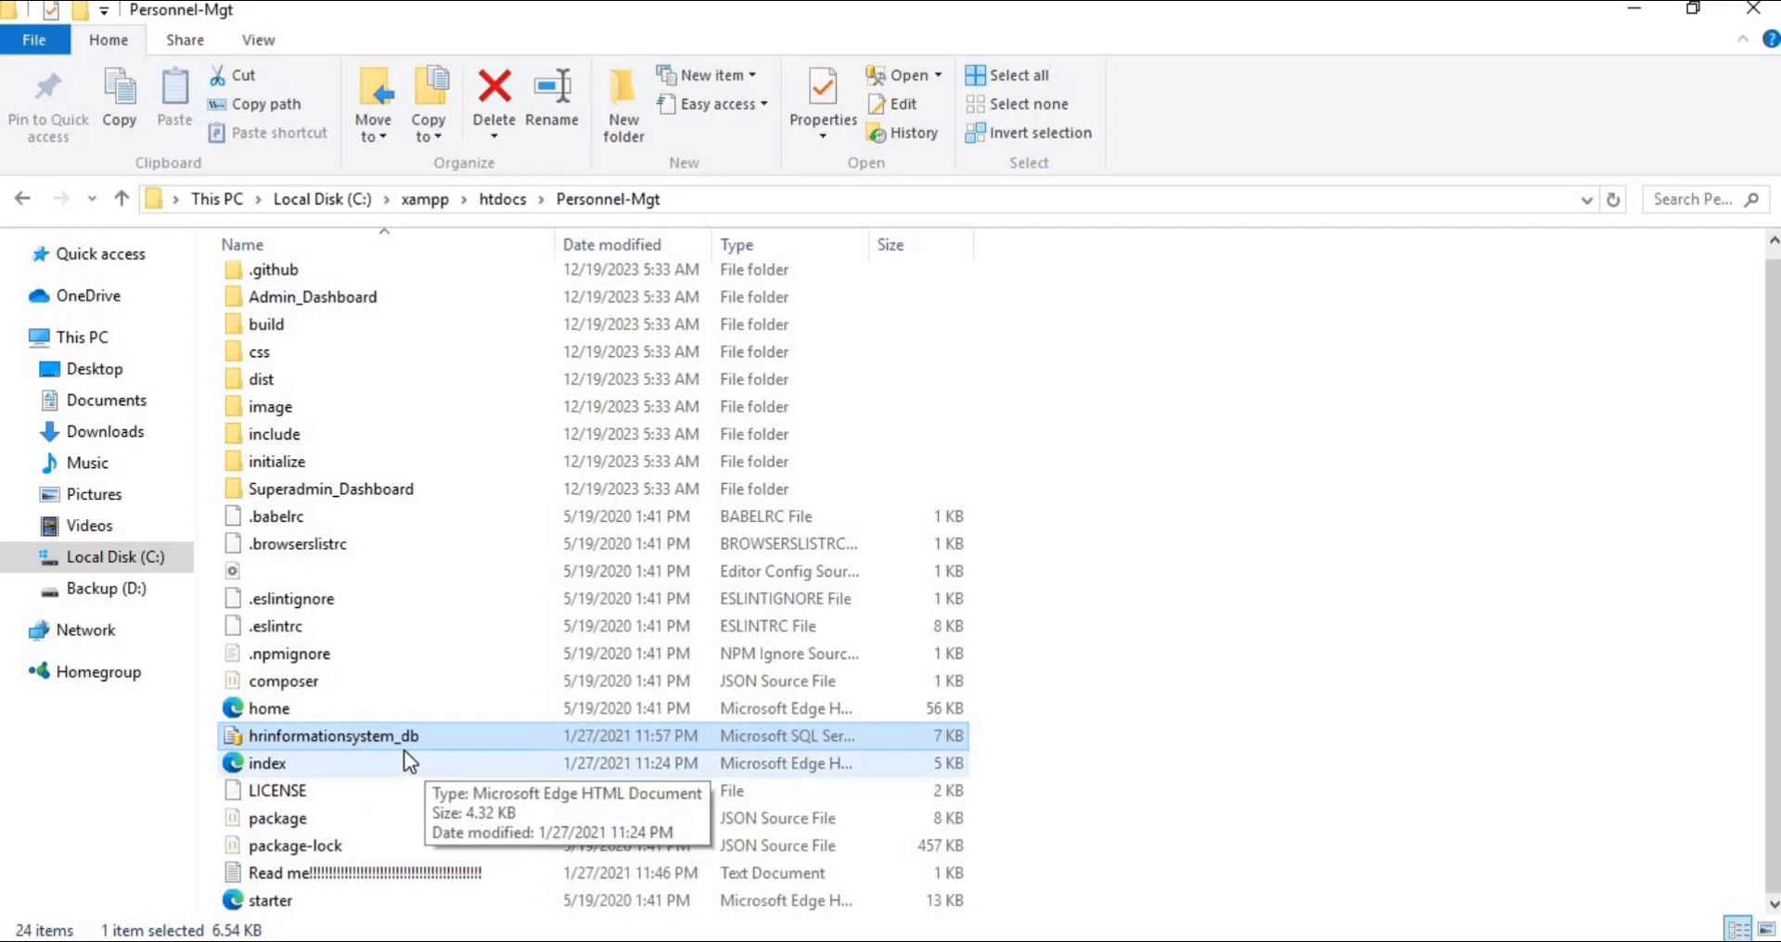
{"action": "left_click", "coordinate": [817, 939]}
{"action": "scroll", "coordinate": [671, 462], "scroll_direction": "down", "scroll_amount": 1}
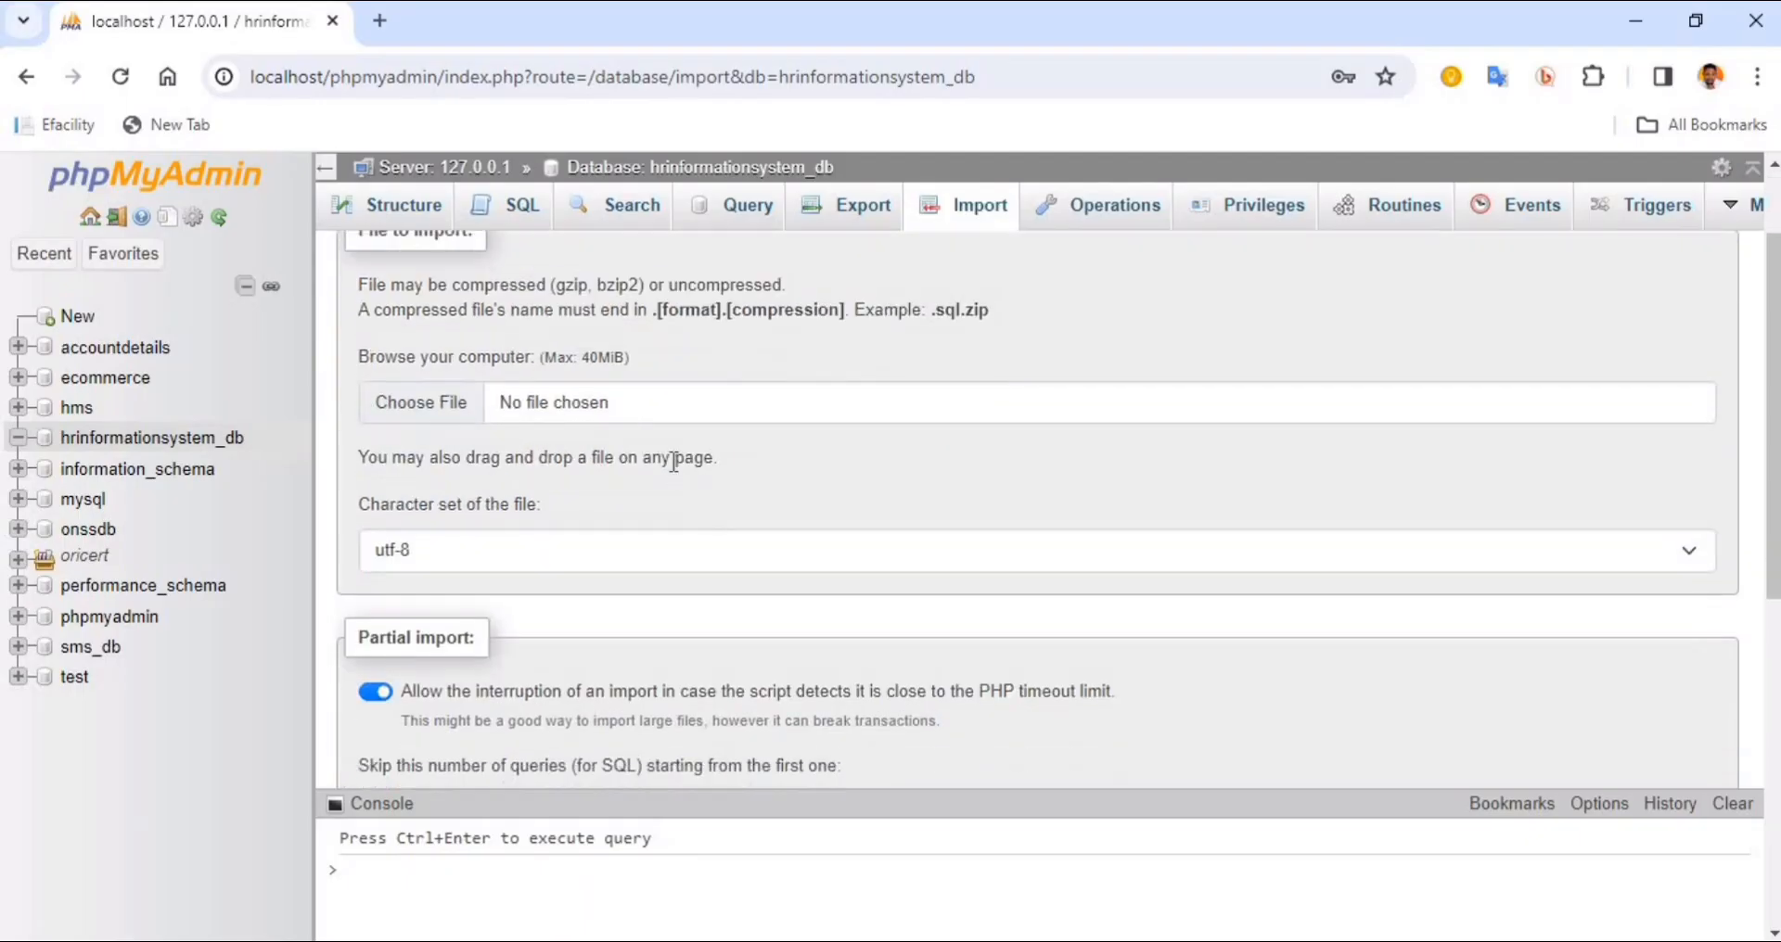
Choose the hrinformationsystem_db SQL file from C:\xampp\htdocs\Personnel-Mgt as the file to import
{"action": "left_click", "coordinate": [455, 404]}
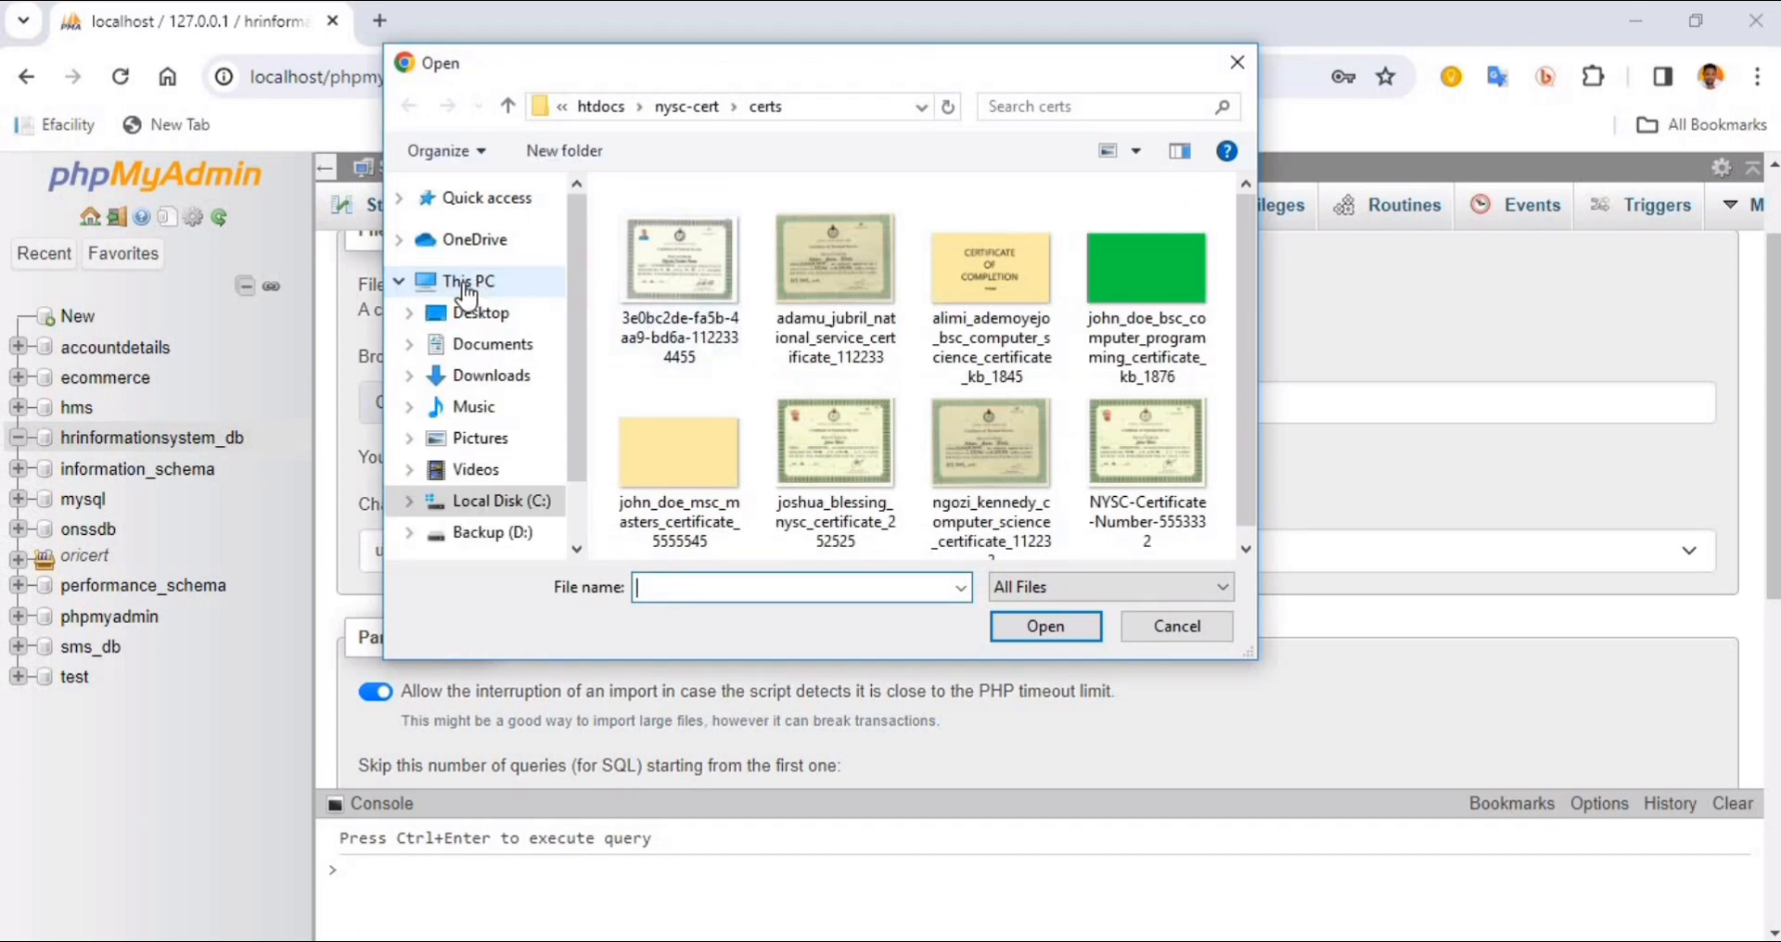
{"action": "left_click", "coordinate": [469, 286]}
{"action": "scroll", "coordinate": [575, 365], "scroll_direction": "down", "scroll_amount": 1}
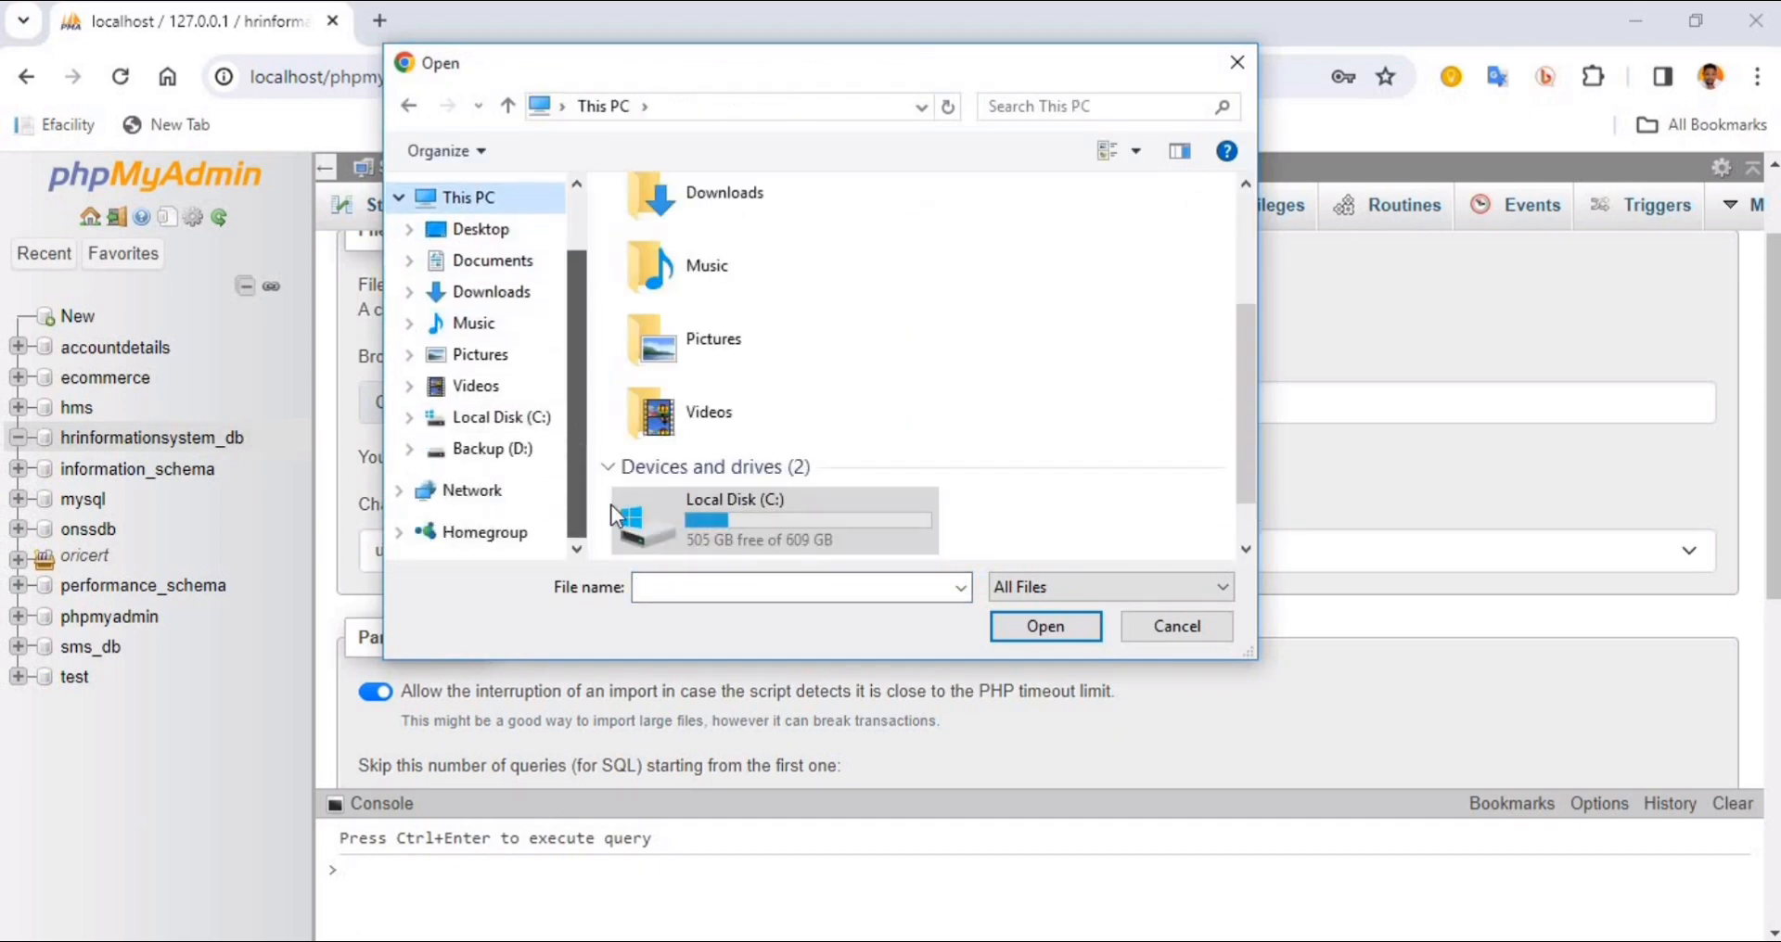
{"action": "double_click", "coordinate": [755, 514]}
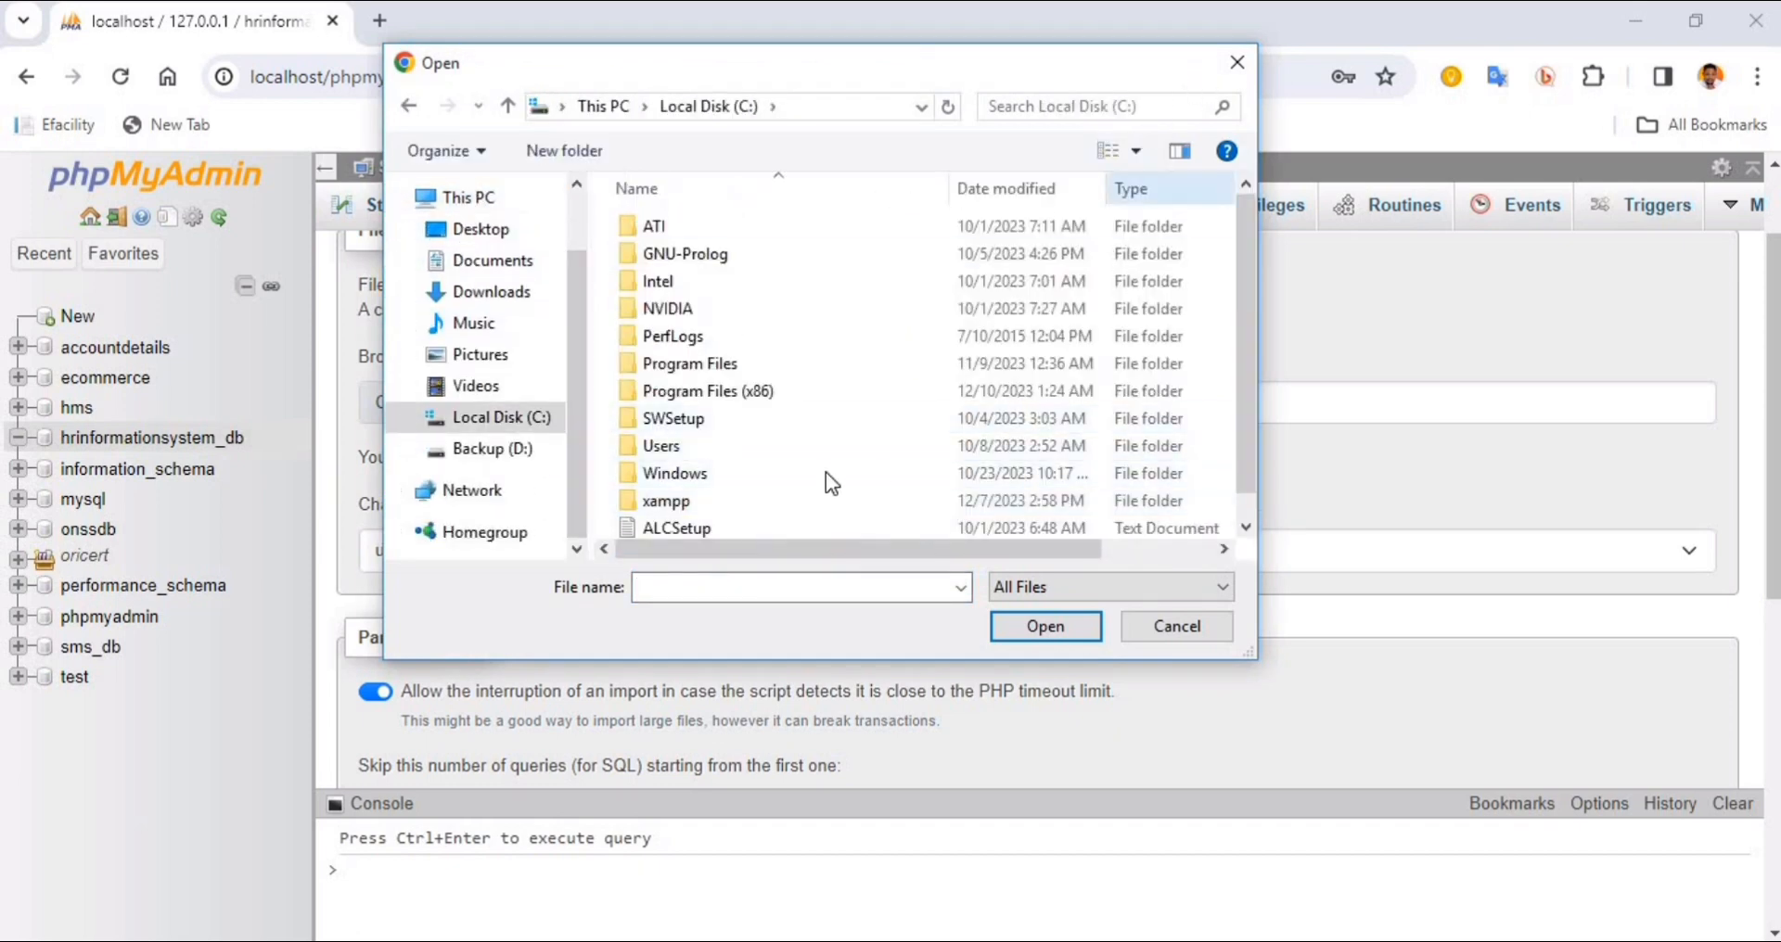
{"action": "scroll", "coordinate": [683, 443], "scroll_direction": "down", "scroll_amount": 1}
{"action": "double_click", "coordinate": [666, 473]}
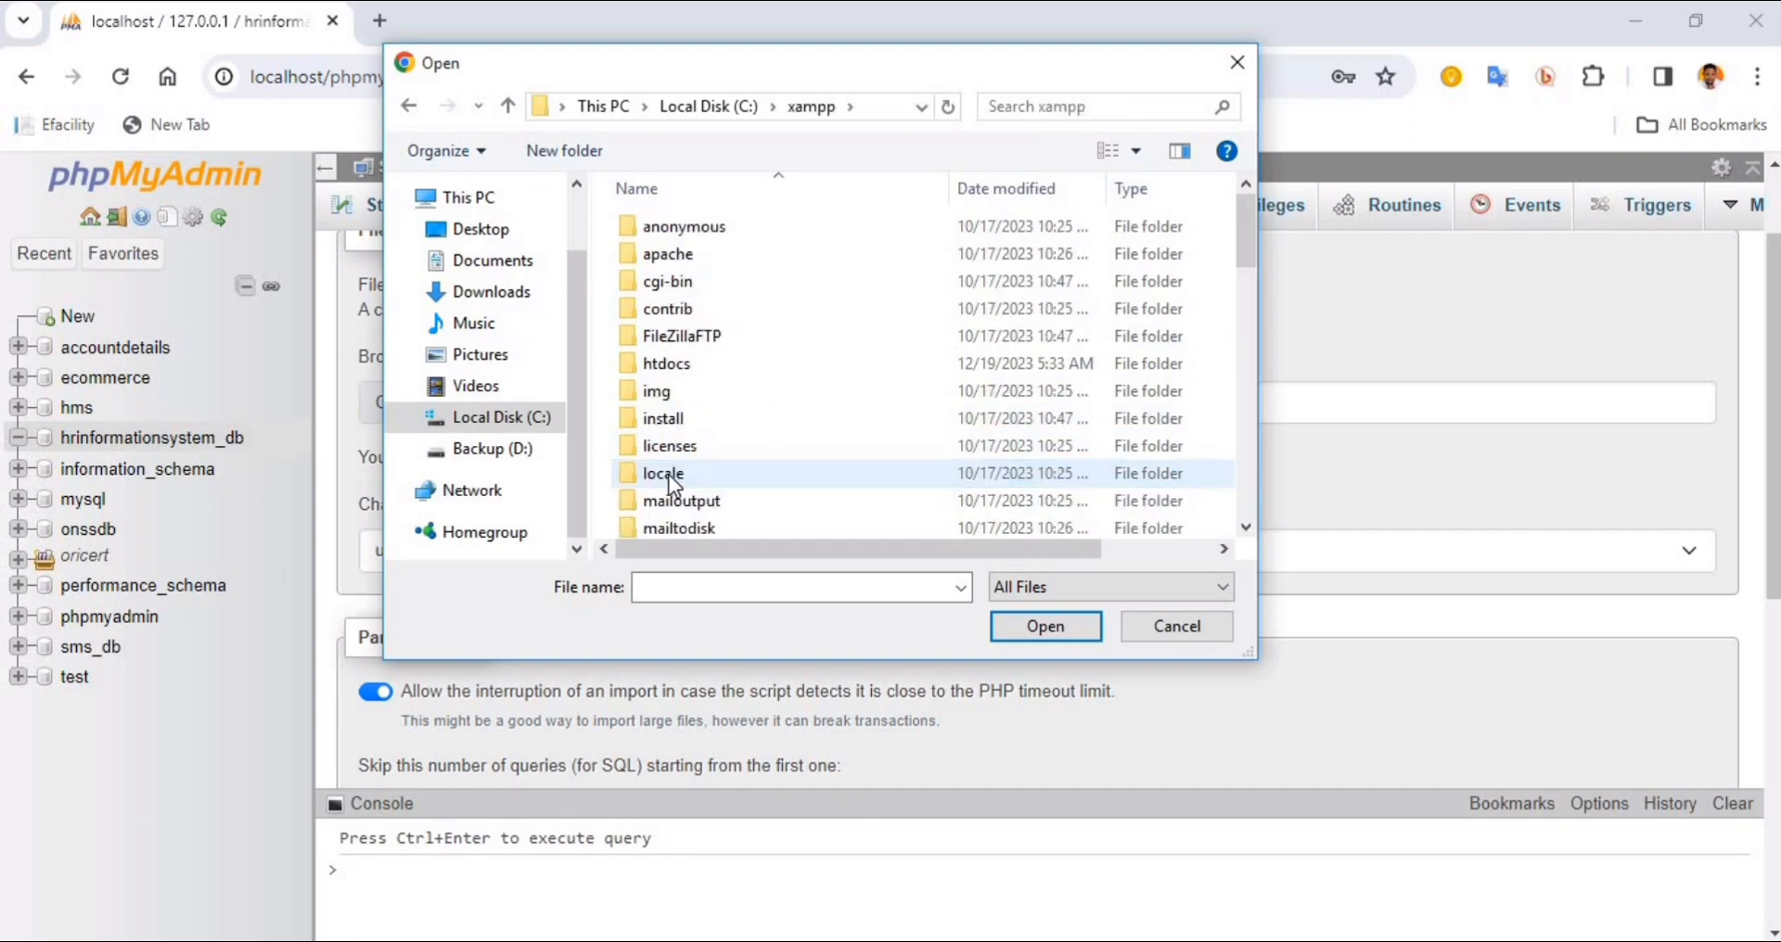
{"action": "double_click", "coordinate": [670, 361]}
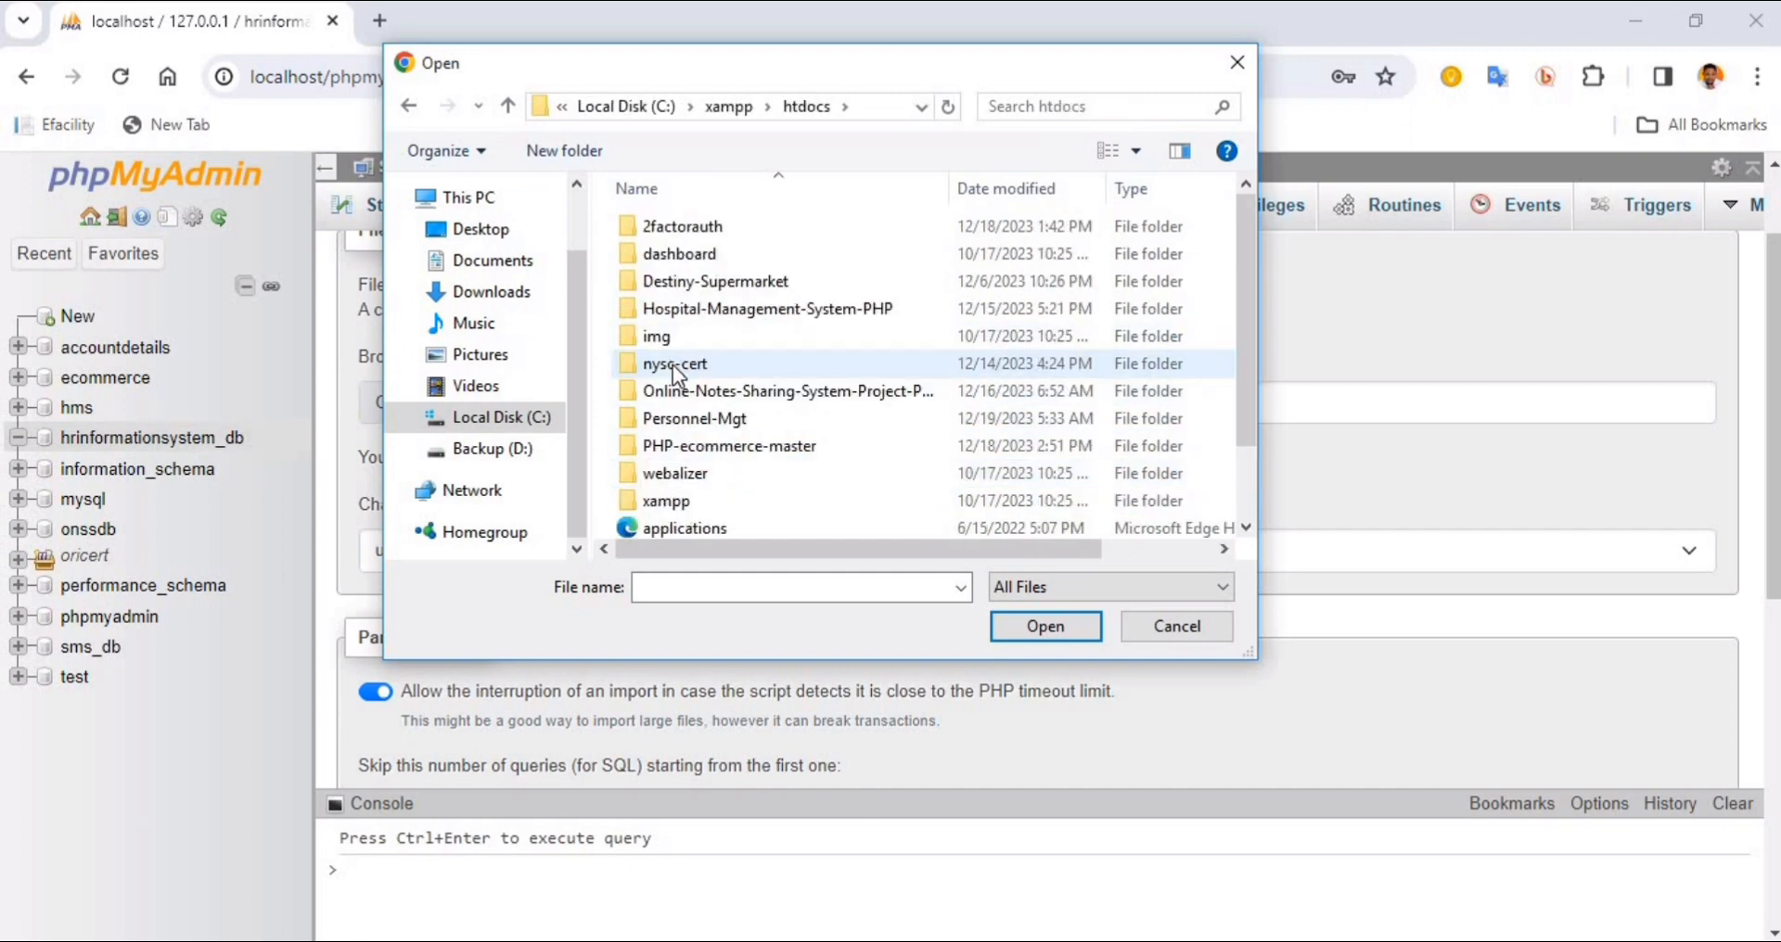
{"action": "left_click", "coordinate": [701, 419]}
{"action": "double_click", "coordinate": [739, 418]}
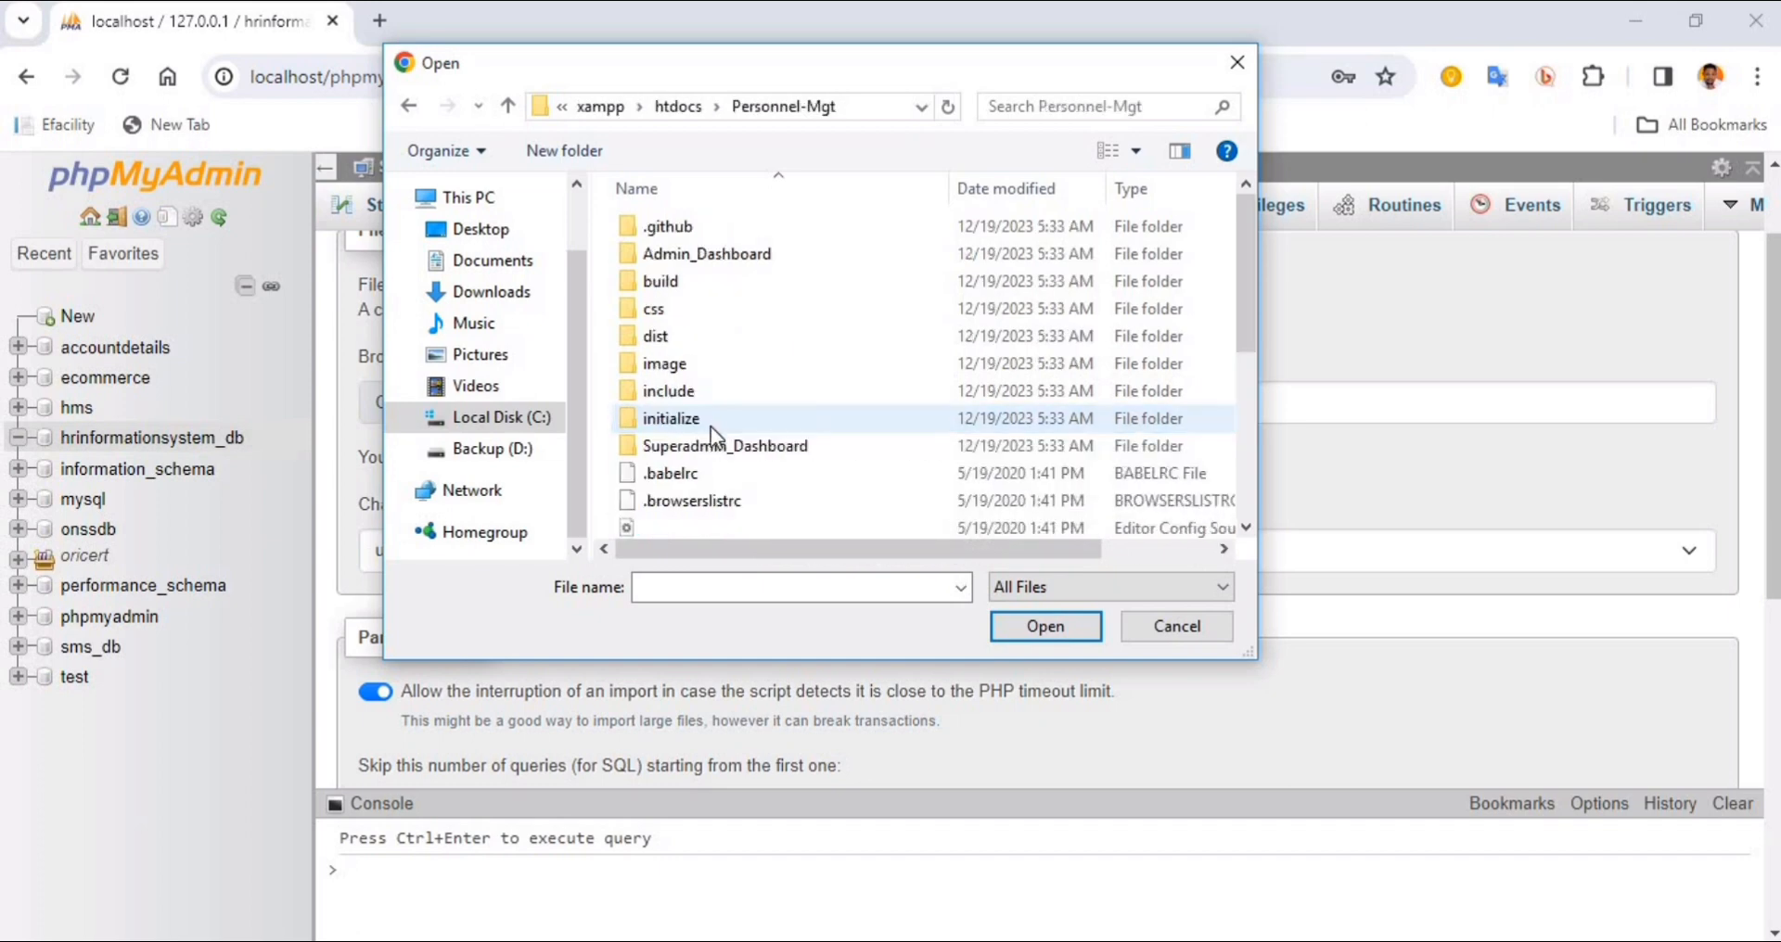
{"action": "scroll", "coordinate": [723, 455], "scroll_direction": "down", "scroll_amount": 5}
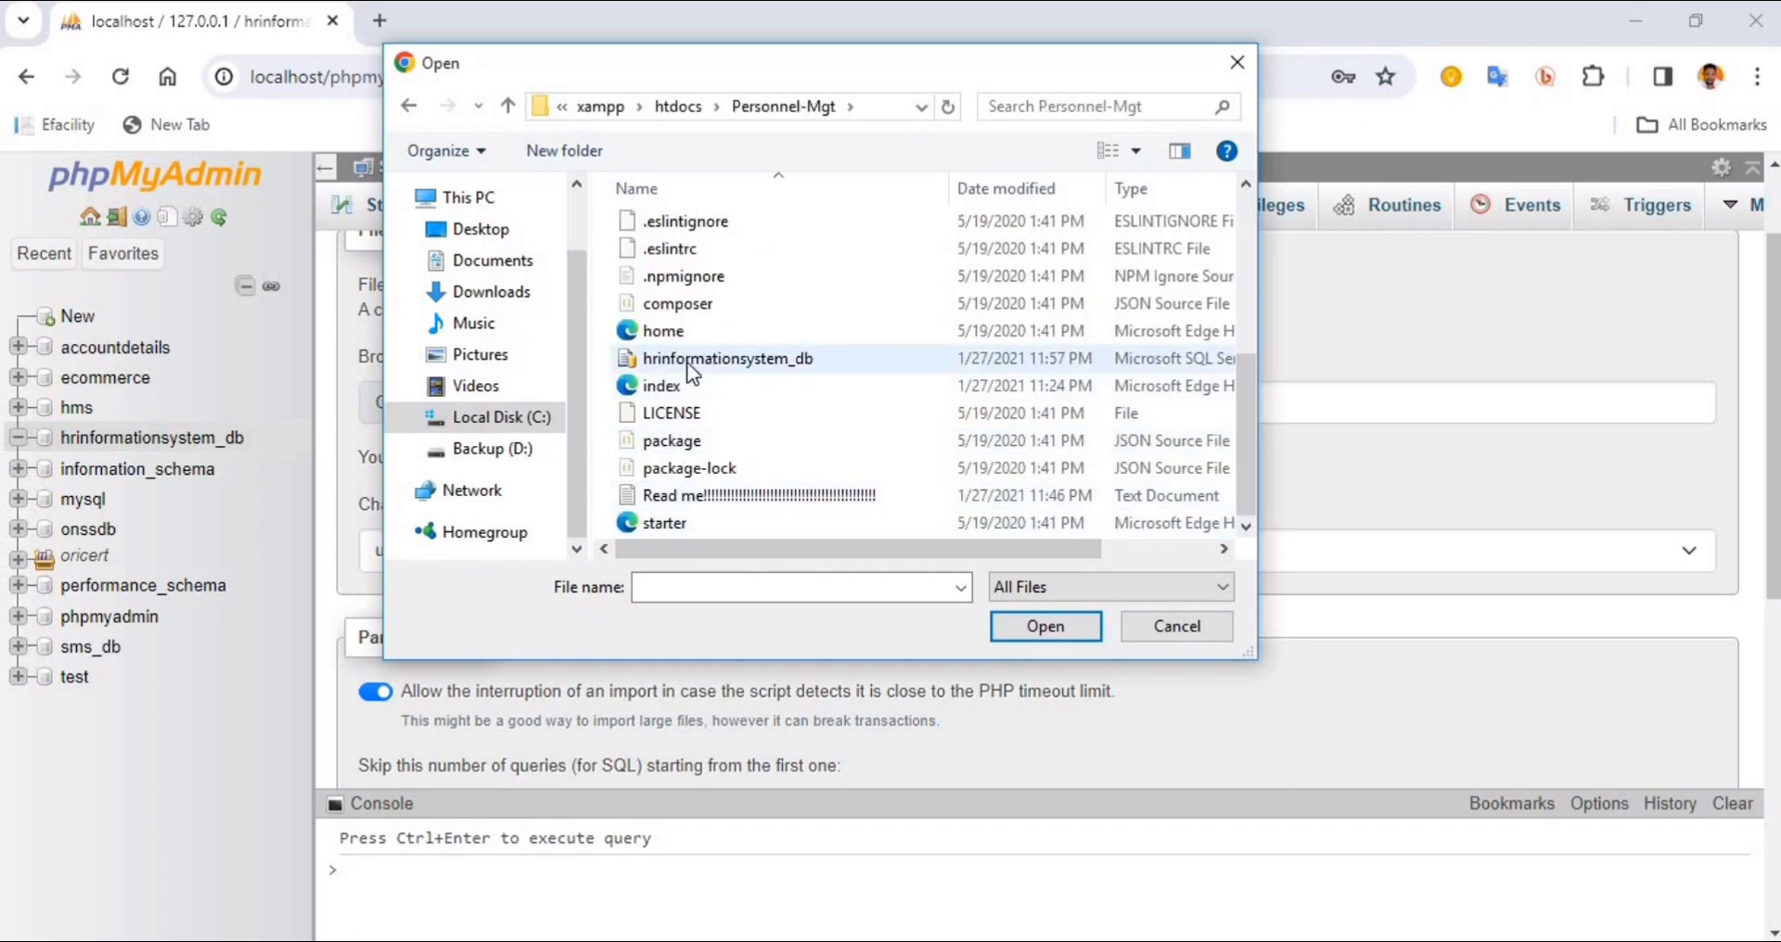
{"action": "left_click", "coordinate": [716, 360]}
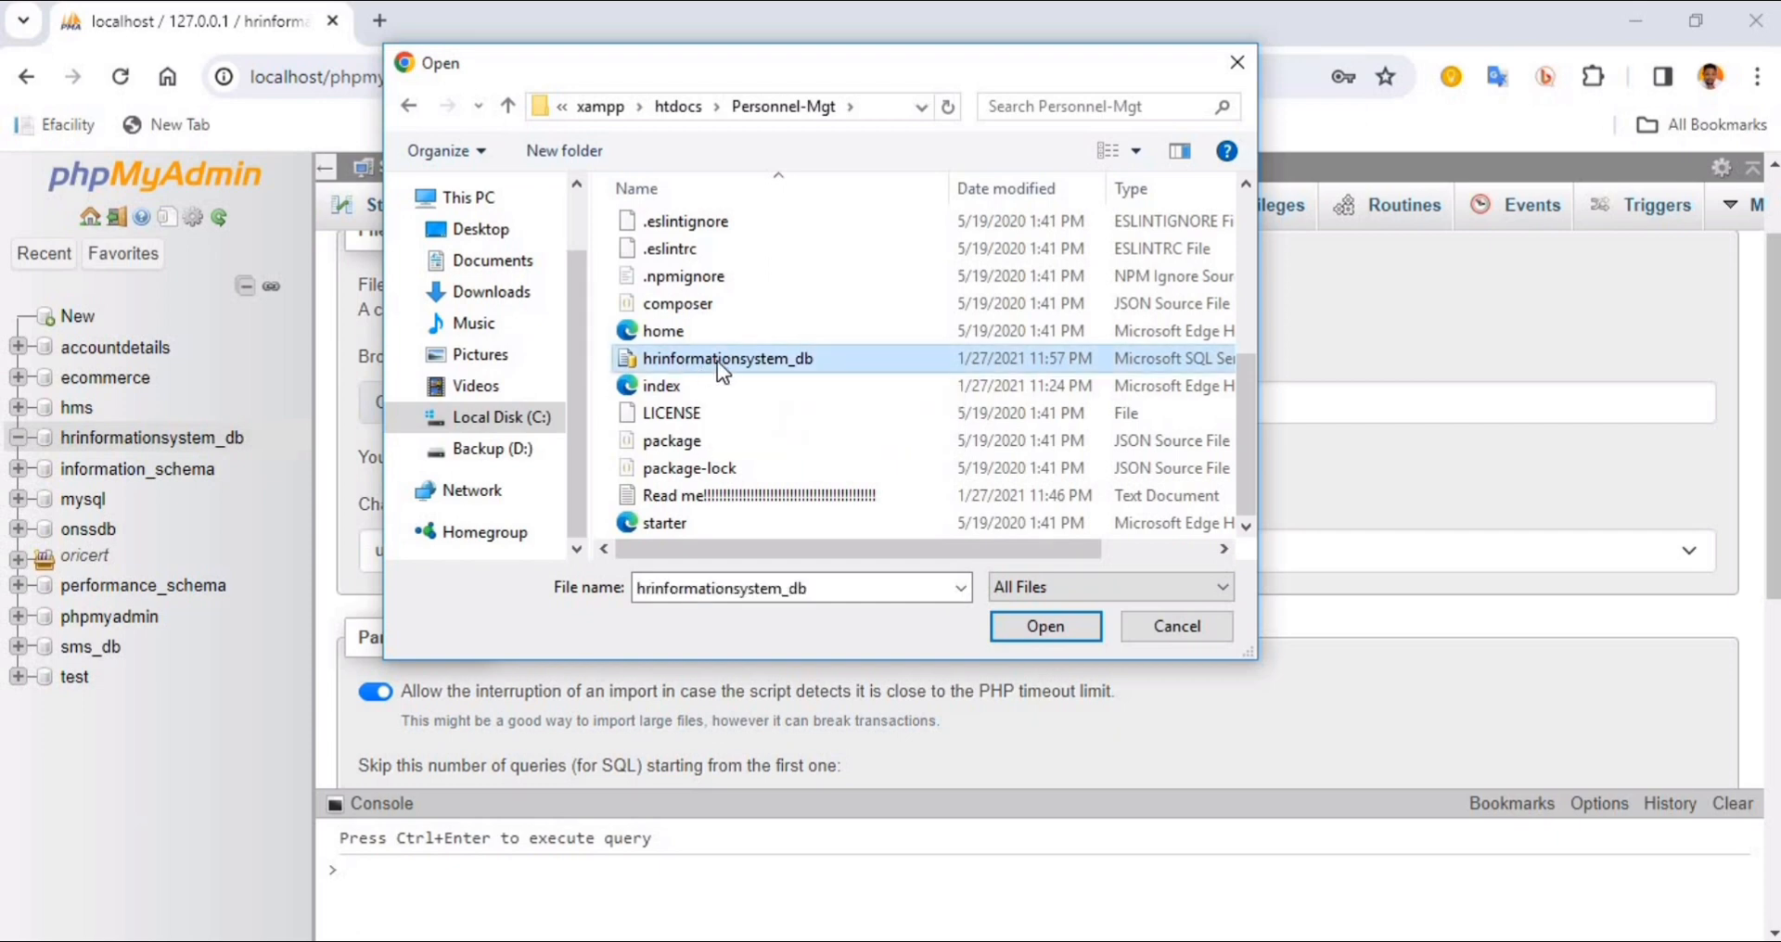
{"action": "left_click", "coordinate": [1046, 627]}
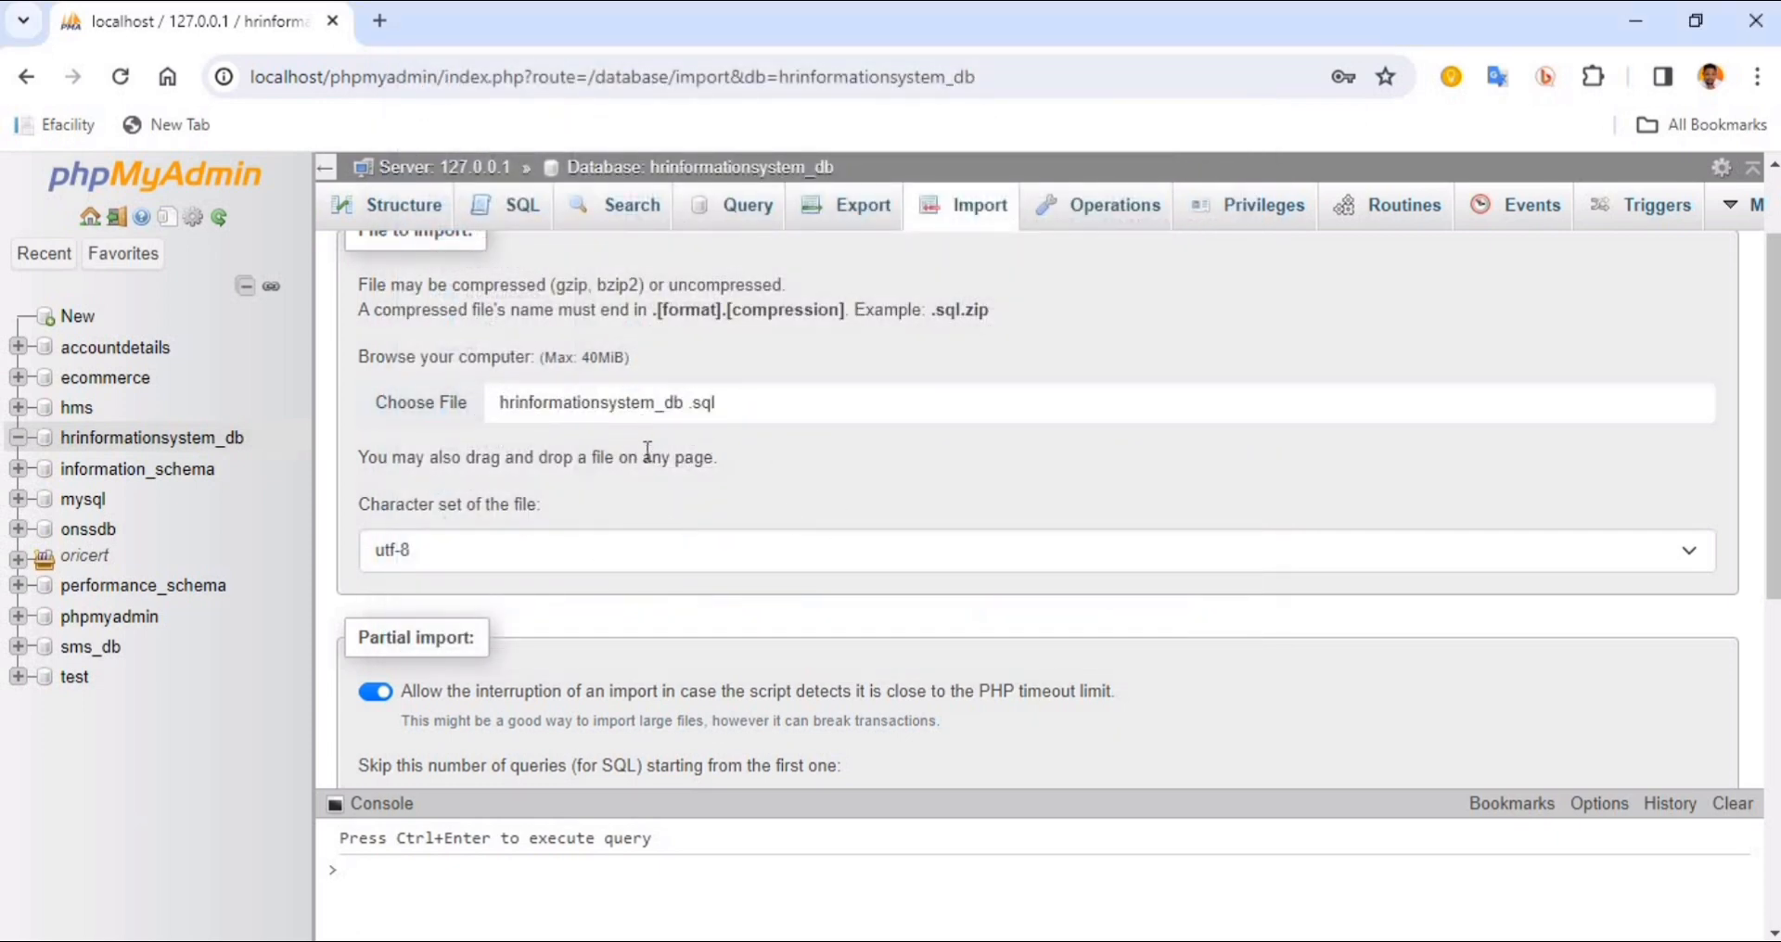
Run the import of the chosen SQL file into the hrinformationsystem_db database, keeping the SQL format and compatibility mode NONE
{"action": "scroll", "coordinate": [748, 536], "scroll_direction": "down", "scroll_amount": 8}
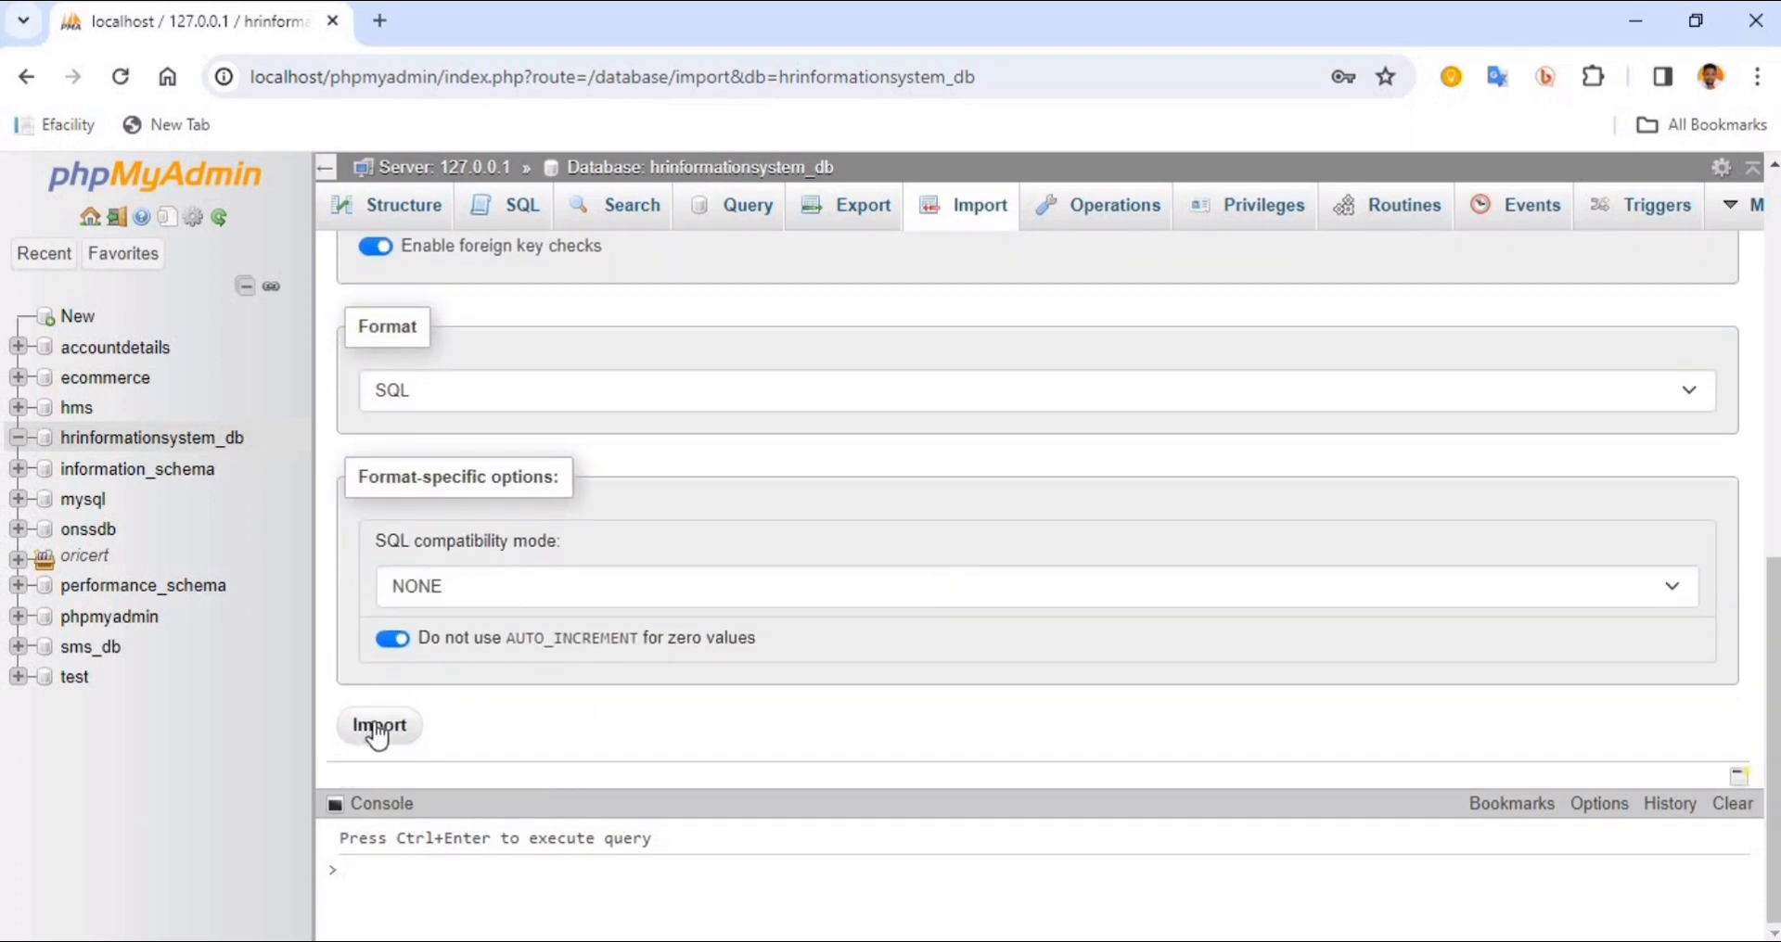
{"action": "left_click", "coordinate": [377, 733]}
{"action": "scroll", "coordinate": [554, 580], "scroll_direction": "up", "scroll_amount": 4}
{"action": "scroll", "coordinate": [540, 433], "scroll_direction": "up", "scroll_amount": 5}
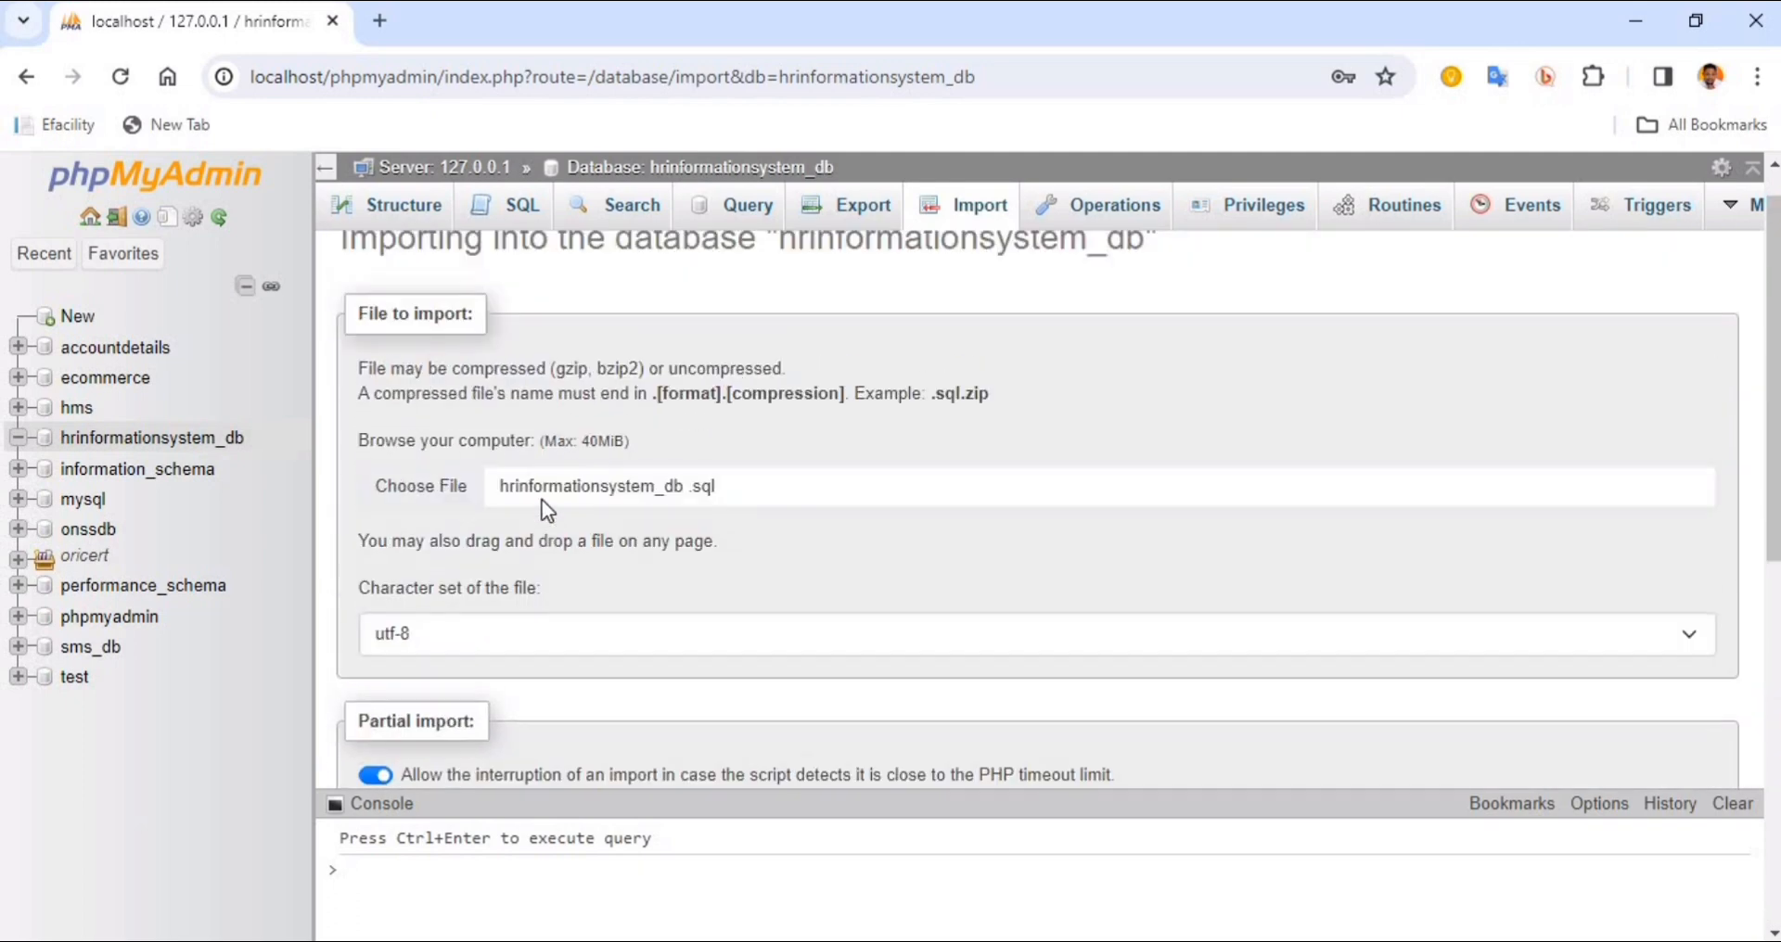
{"action": "scroll", "coordinate": [542, 499], "scroll_direction": "down", "scroll_amount": 9}
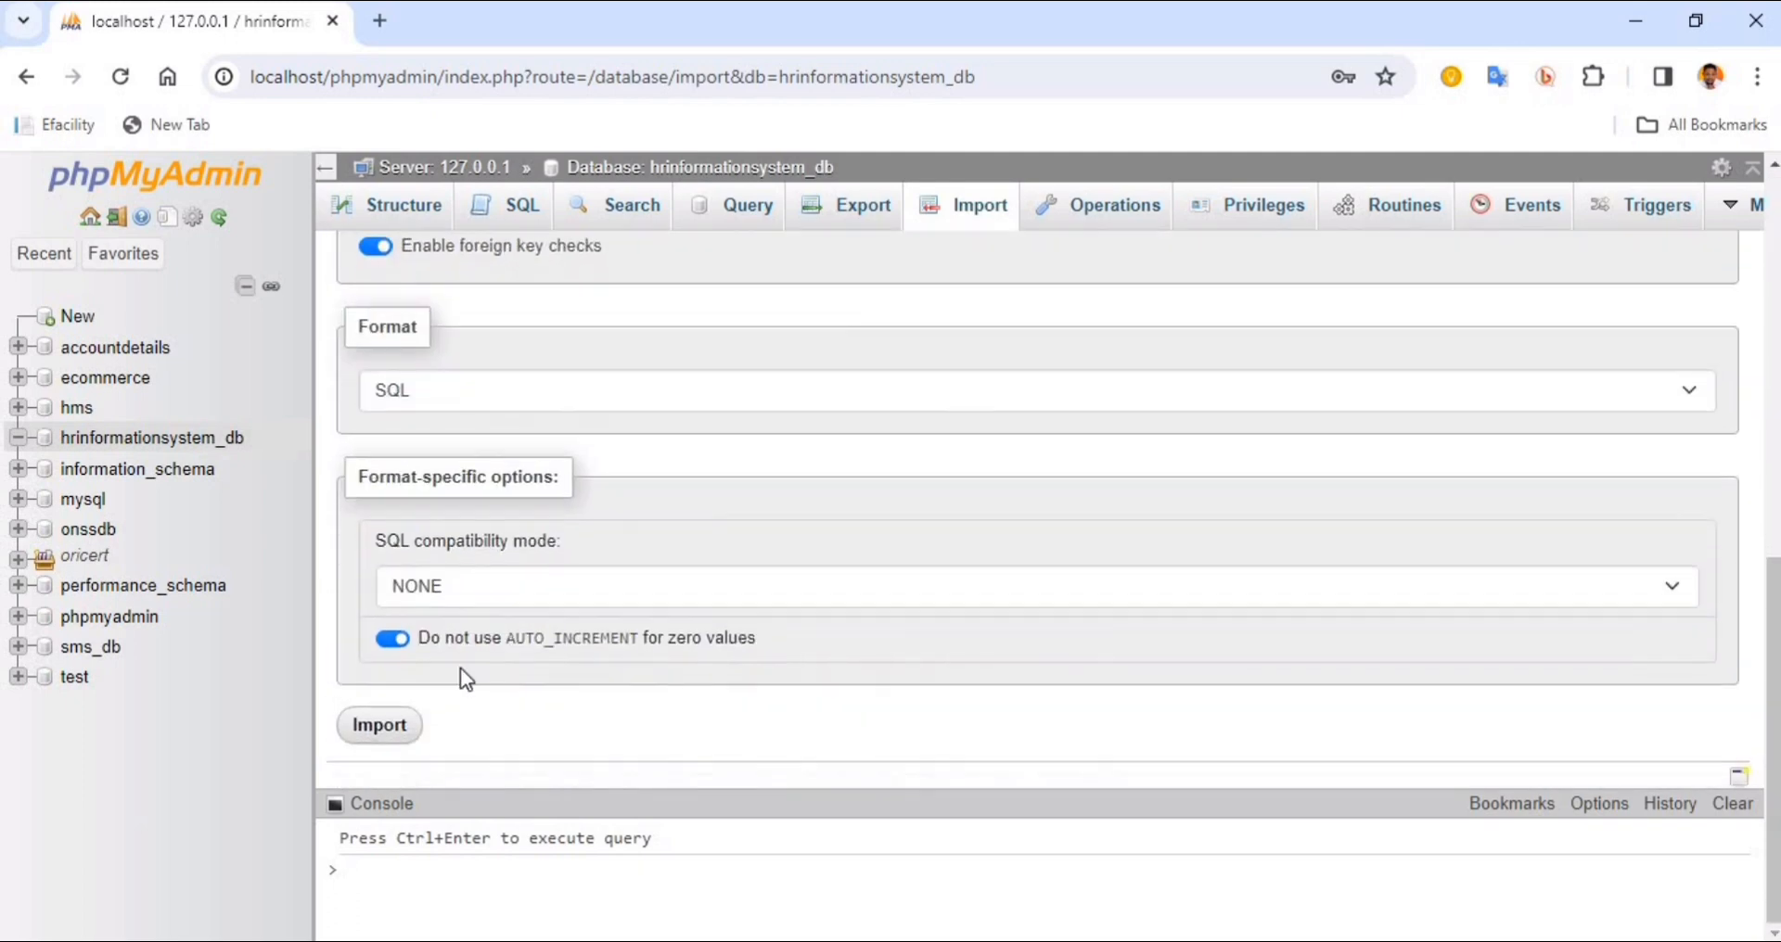
{"action": "left_click", "coordinate": [388, 749]}
Wait for the import to finish and examine the executed queries and the inserted table data
{"action": "scroll", "coordinate": [687, 380], "scroll_direction": "up", "scroll_amount": 6}
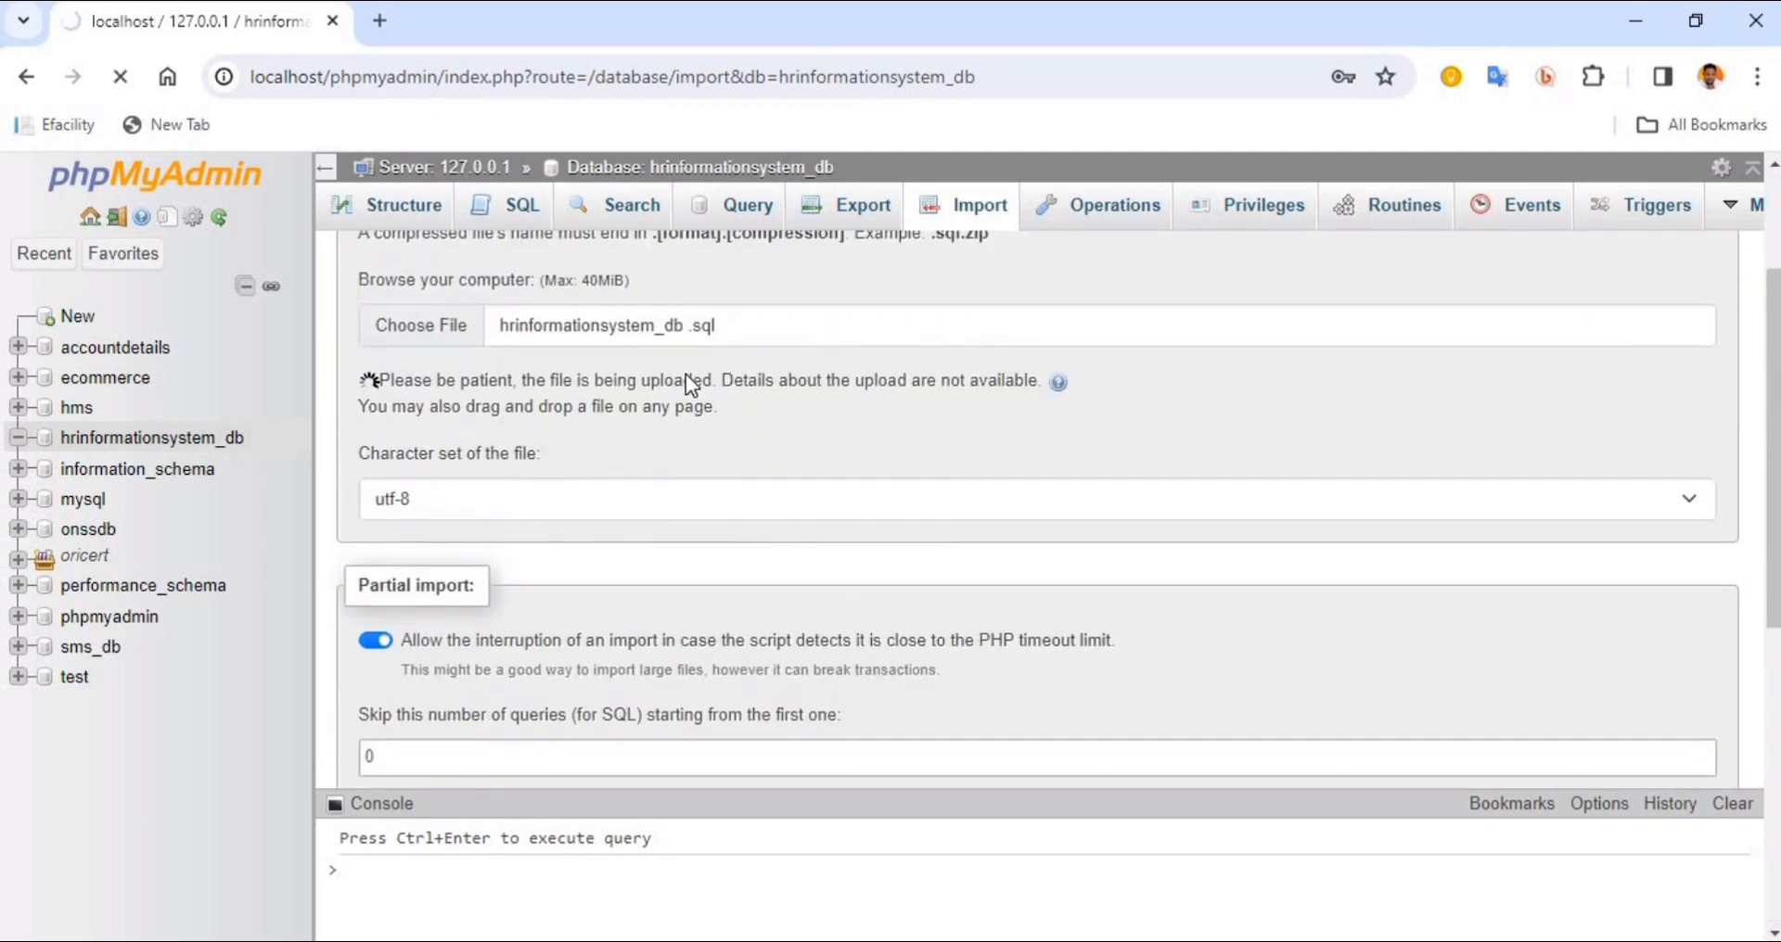
{"action": "scroll", "coordinate": [687, 381], "scroll_direction": "up", "scroll_amount": 2}
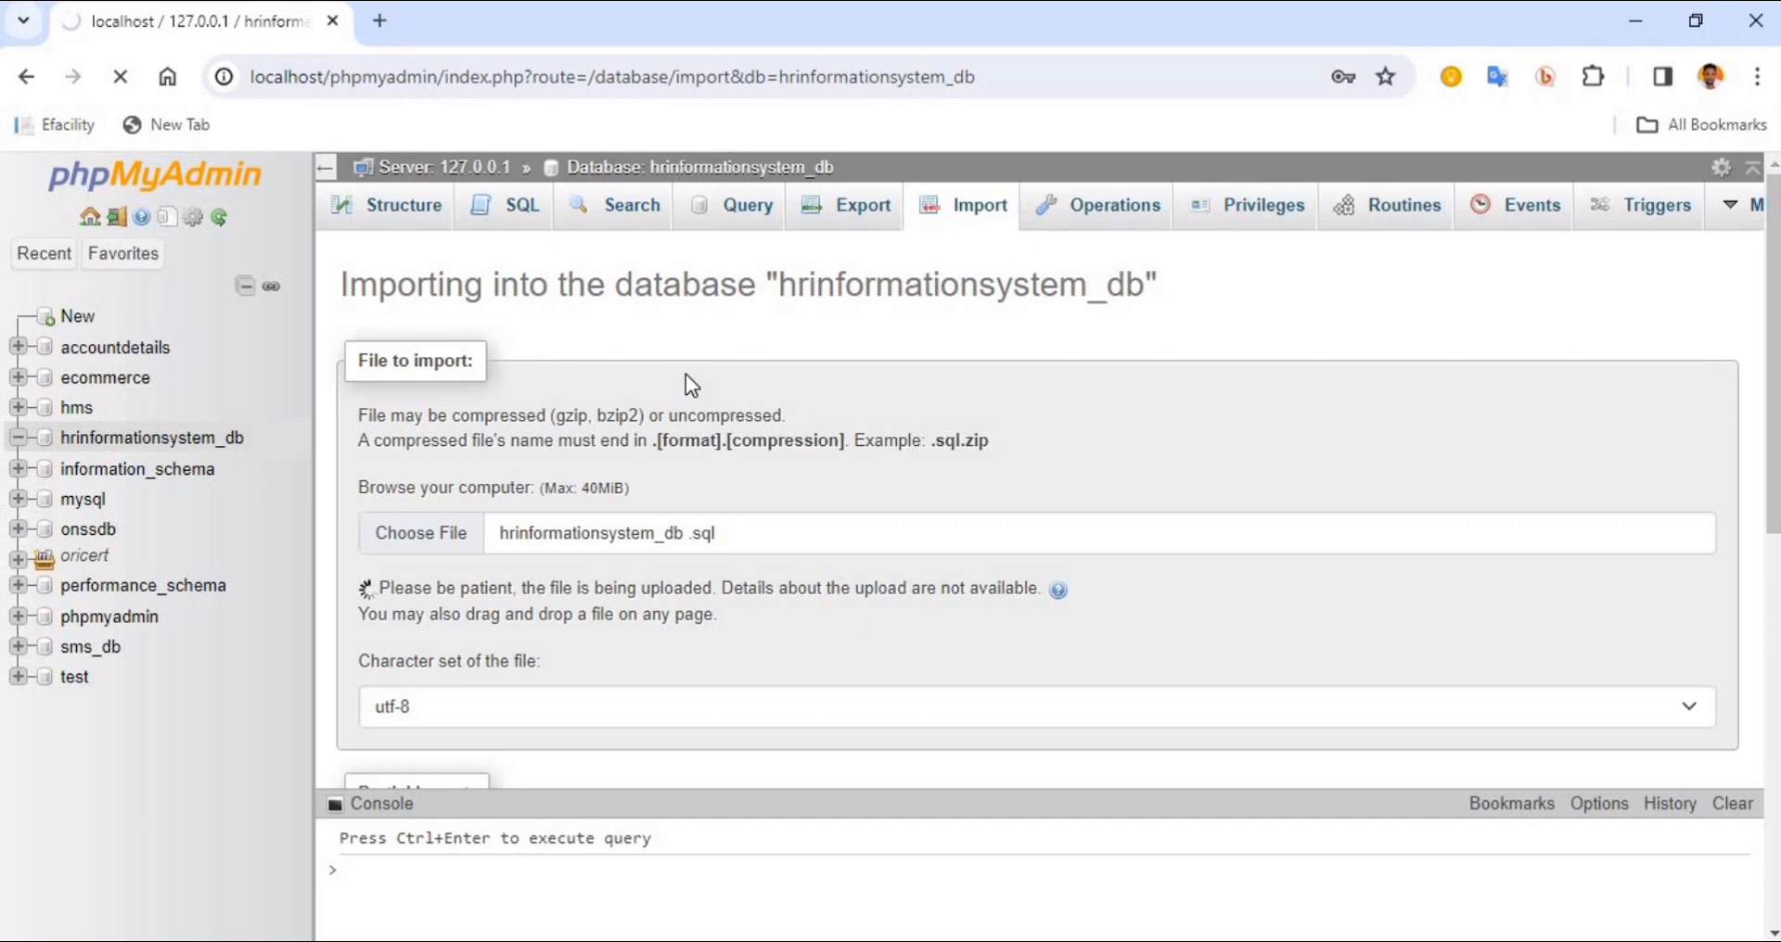
{"action": "scroll", "coordinate": [687, 374], "scroll_direction": "down", "scroll_amount": 8}
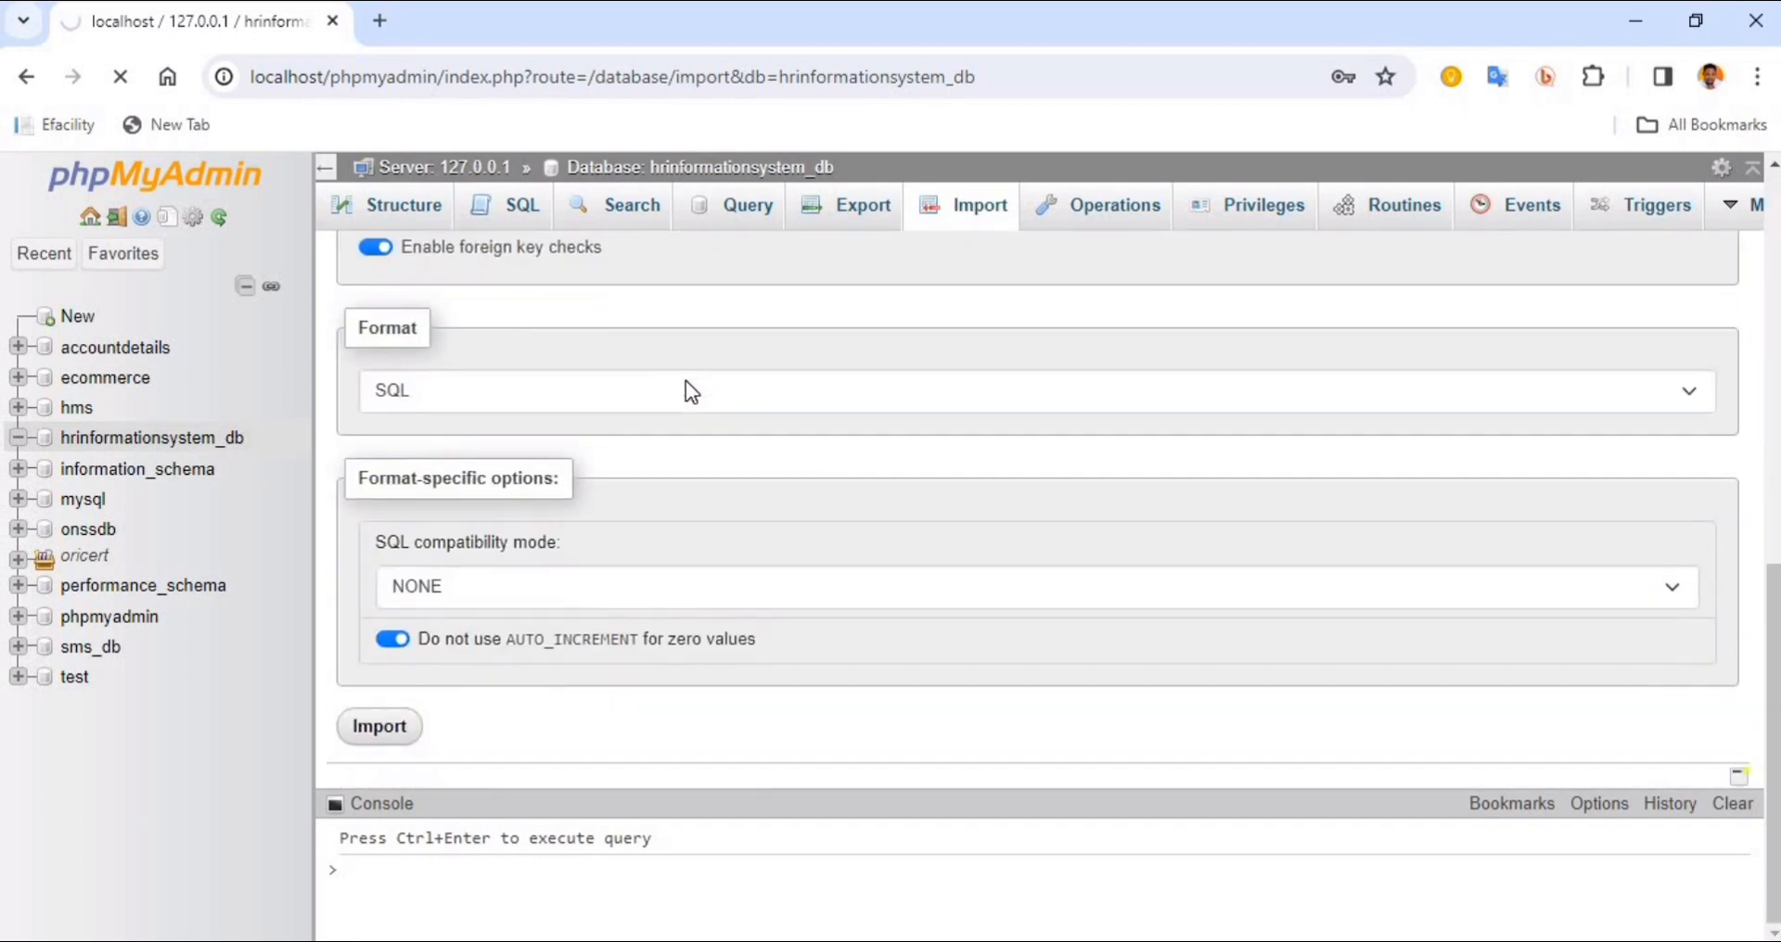
{"action": "scroll", "coordinate": [686, 380], "scroll_direction": "up", "scroll_amount": 7}
{"action": "scroll", "coordinate": [686, 380], "scroll_direction": "up", "scroll_amount": 1}
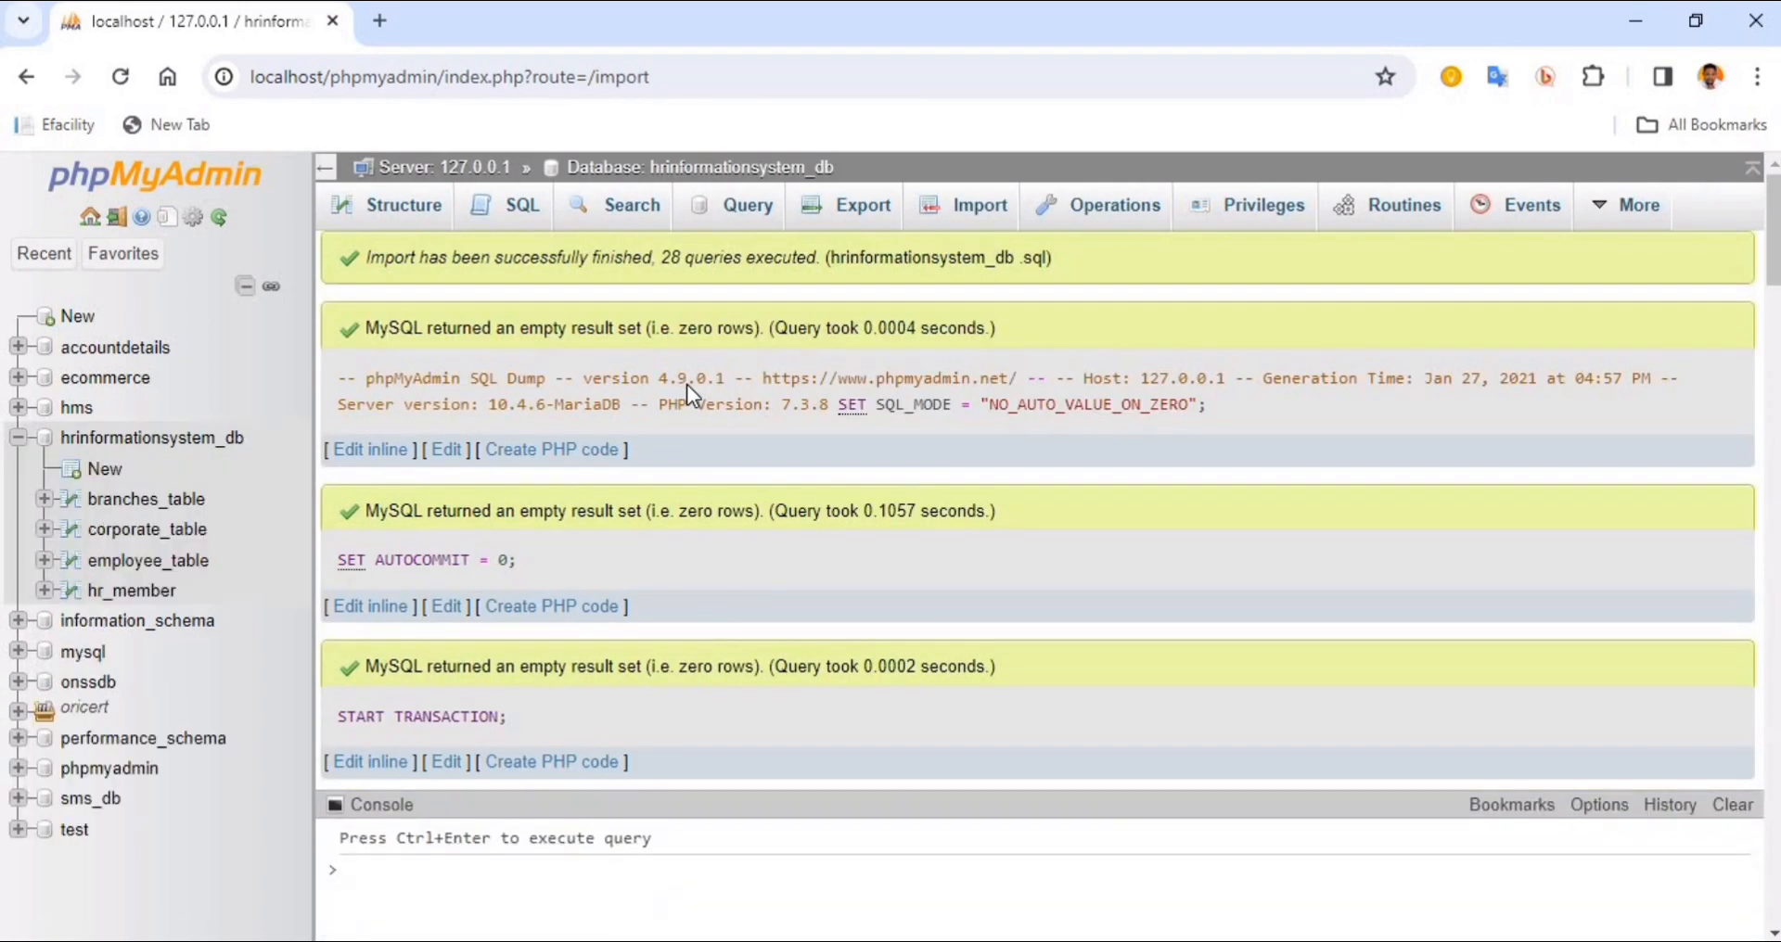
{"action": "scroll", "coordinate": [687, 384], "scroll_direction": "down", "scroll_amount": 20}
{"action": "scroll", "coordinate": [686, 400], "scroll_direction": "down", "scroll_amount": 15}
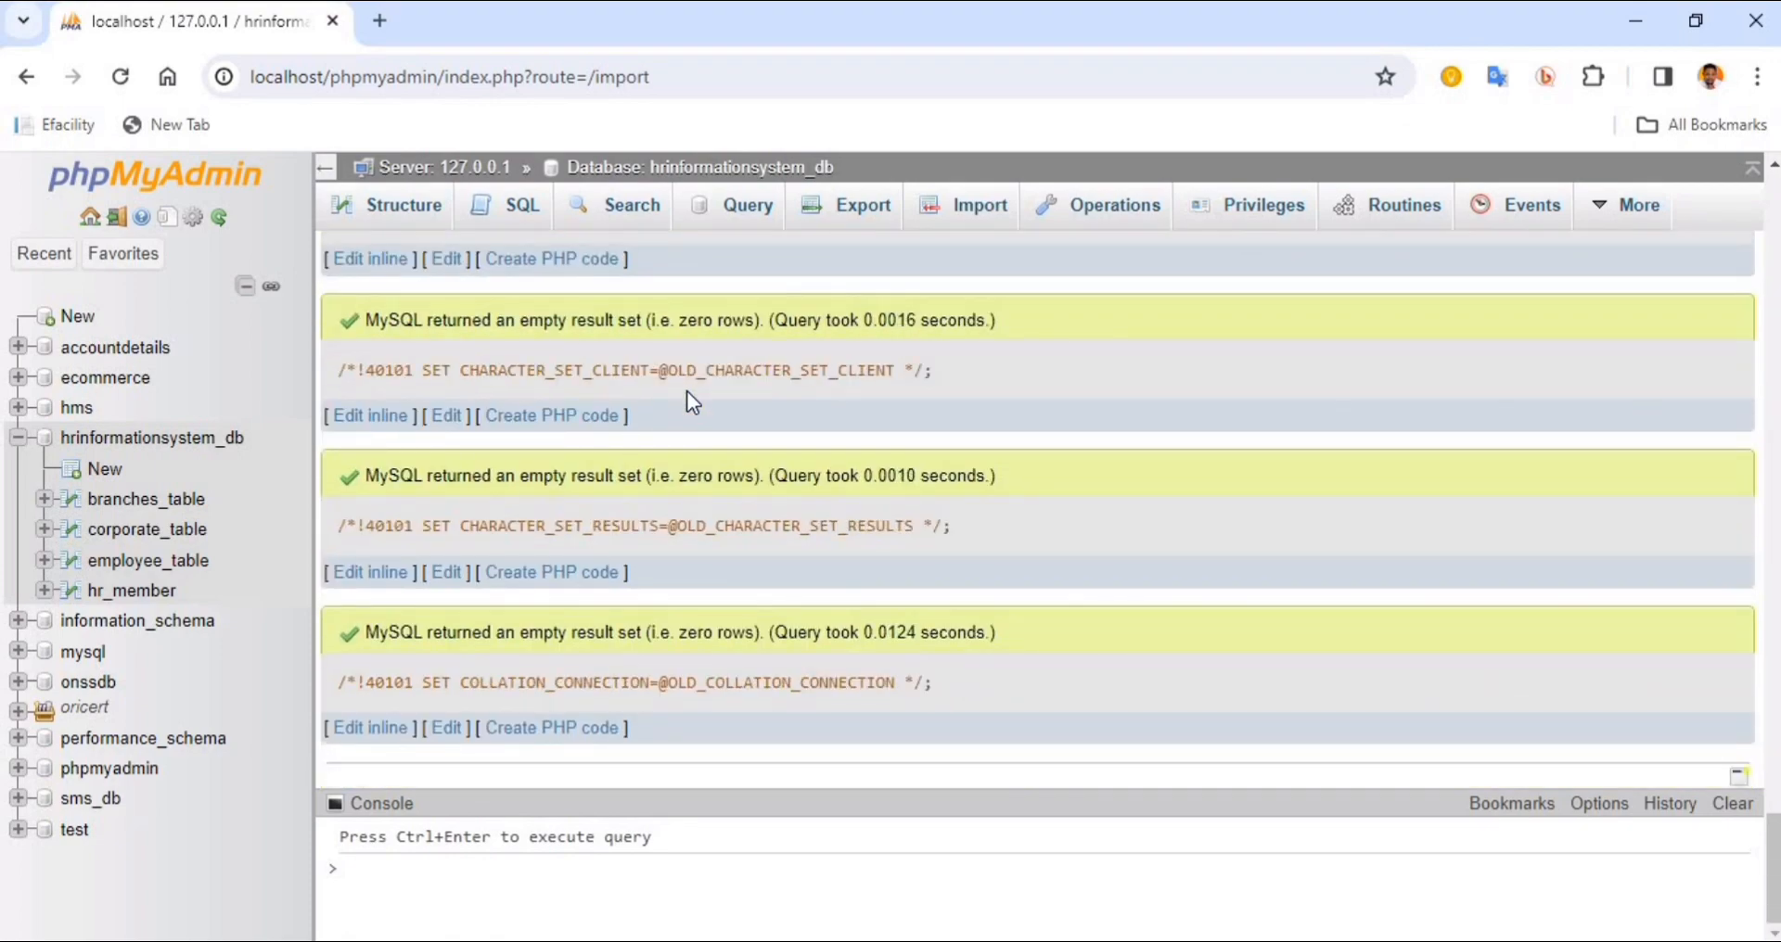
{"action": "scroll", "coordinate": [686, 392], "scroll_direction": "up", "scroll_amount": 10}
{"action": "scroll", "coordinate": [686, 392], "scroll_direction": "up", "scroll_amount": 10}
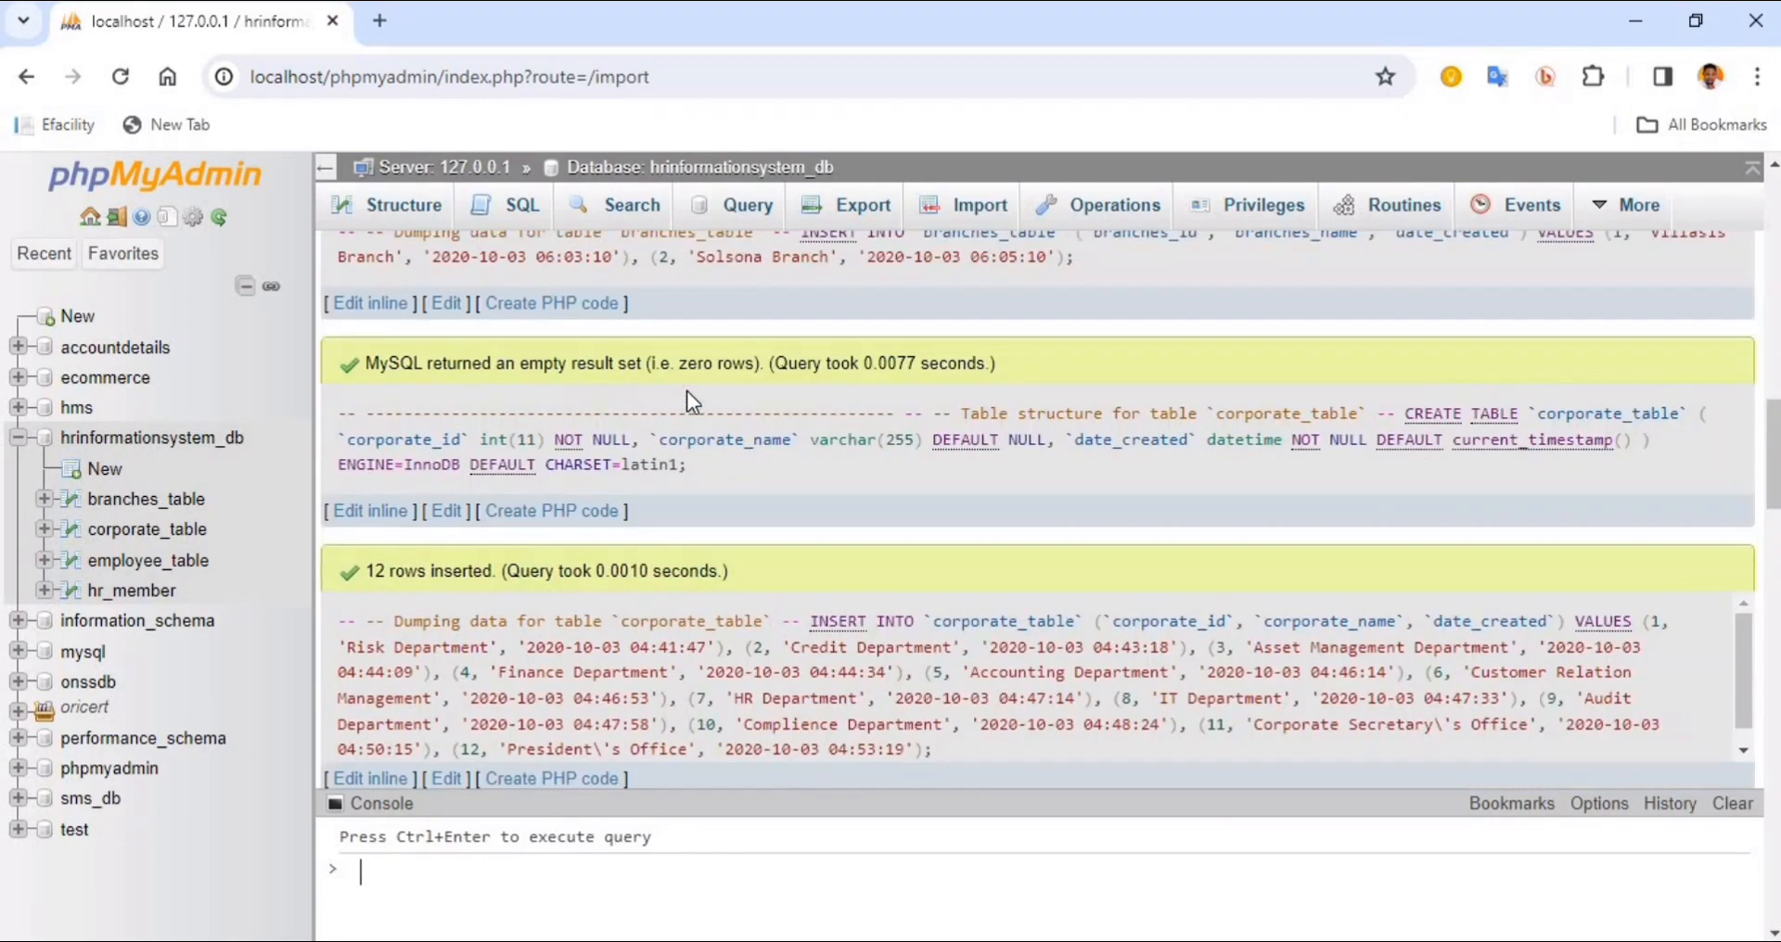
{"action": "scroll", "coordinate": [686, 391], "scroll_direction": "up", "scroll_amount": 3}
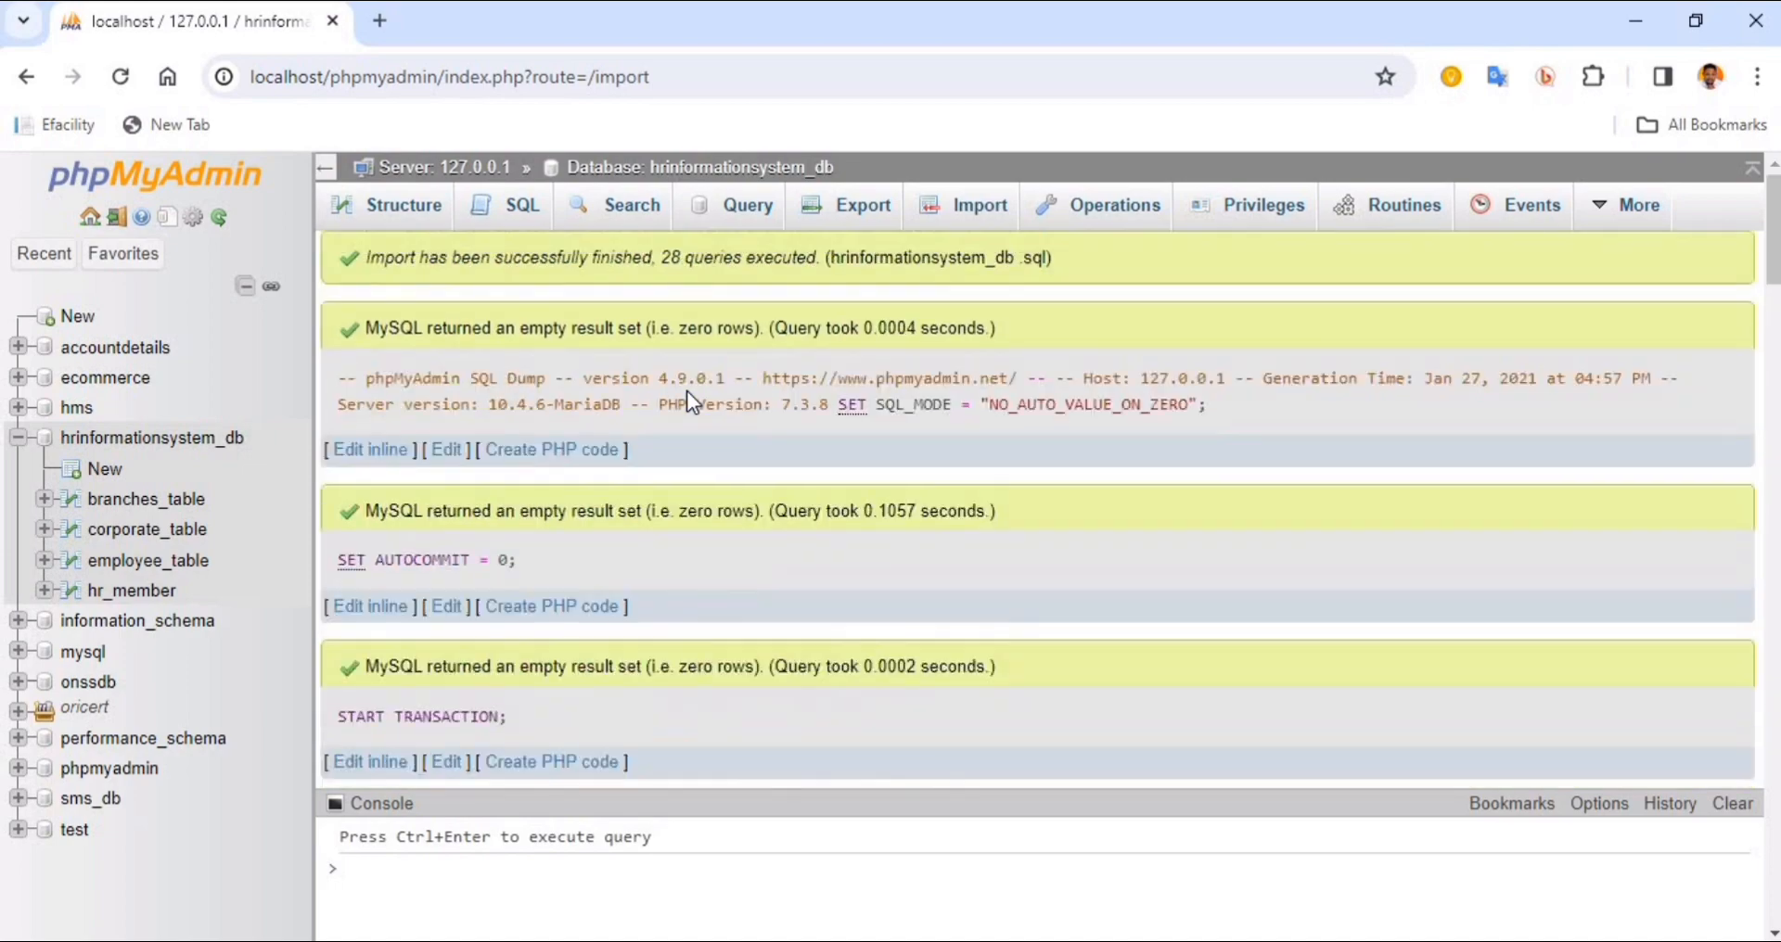
{"action": "scroll", "coordinate": [526, 499], "scroll_direction": "down", "scroll_amount": 10}
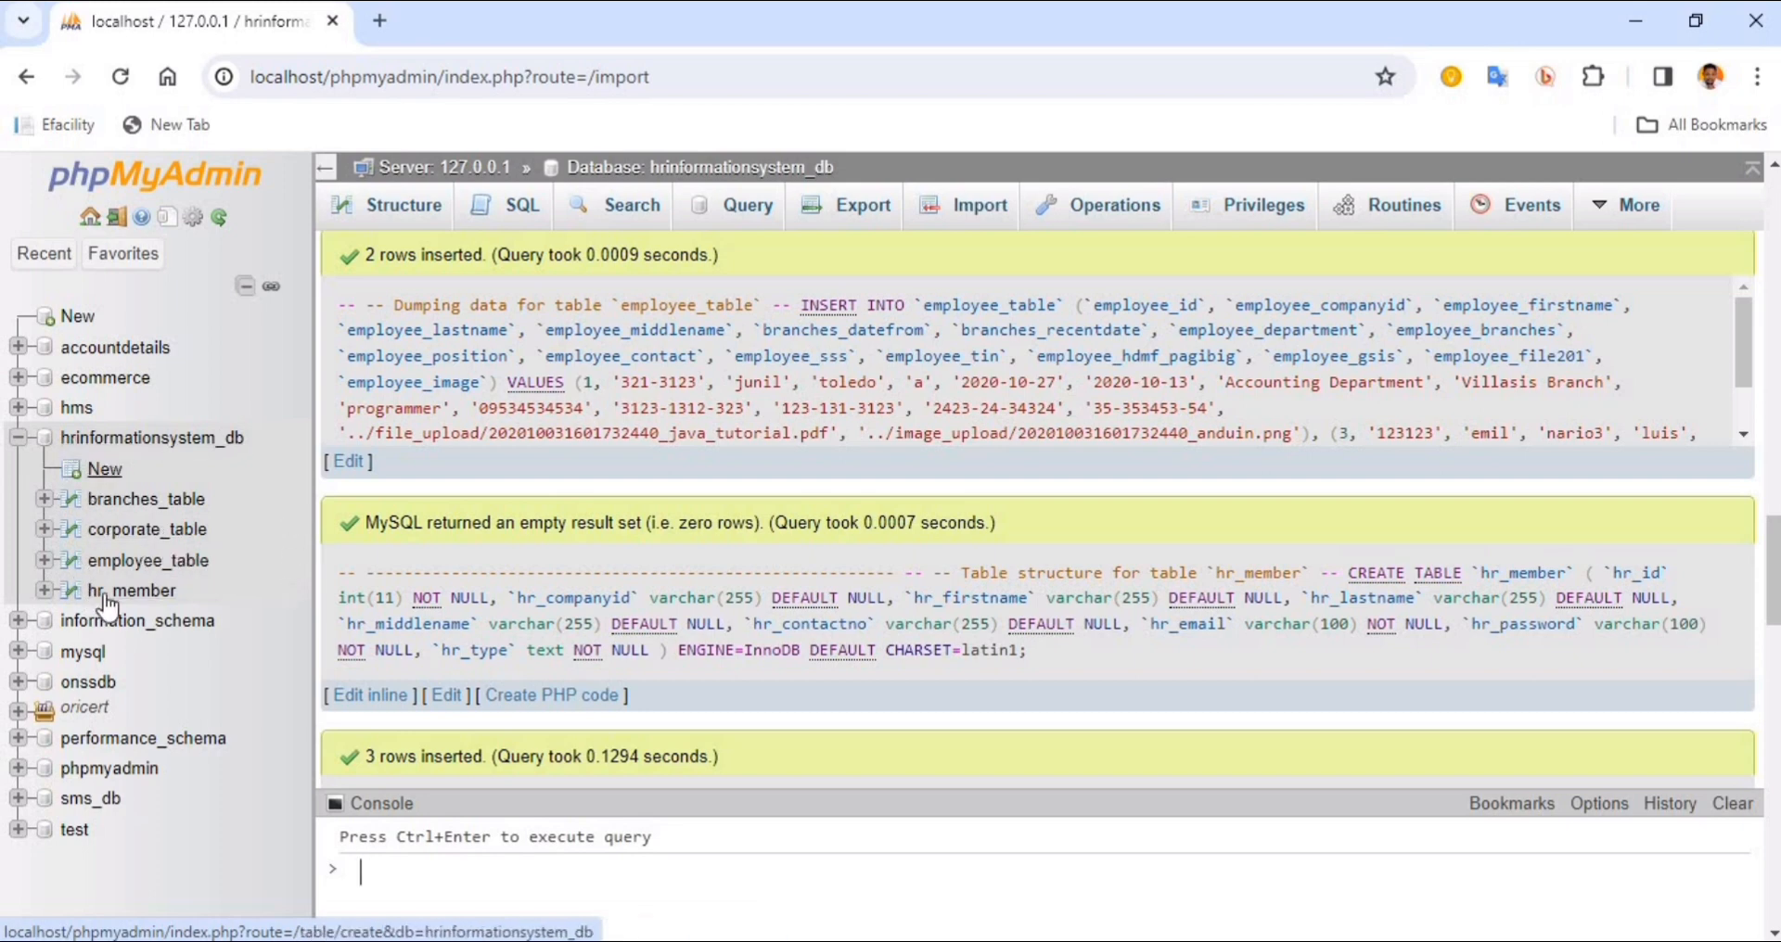
Open a new browser tab, and copy the name of the Personnel-Mgt folder from htdocs in File Explorer
{"action": "left_click", "coordinate": [380, 20]}
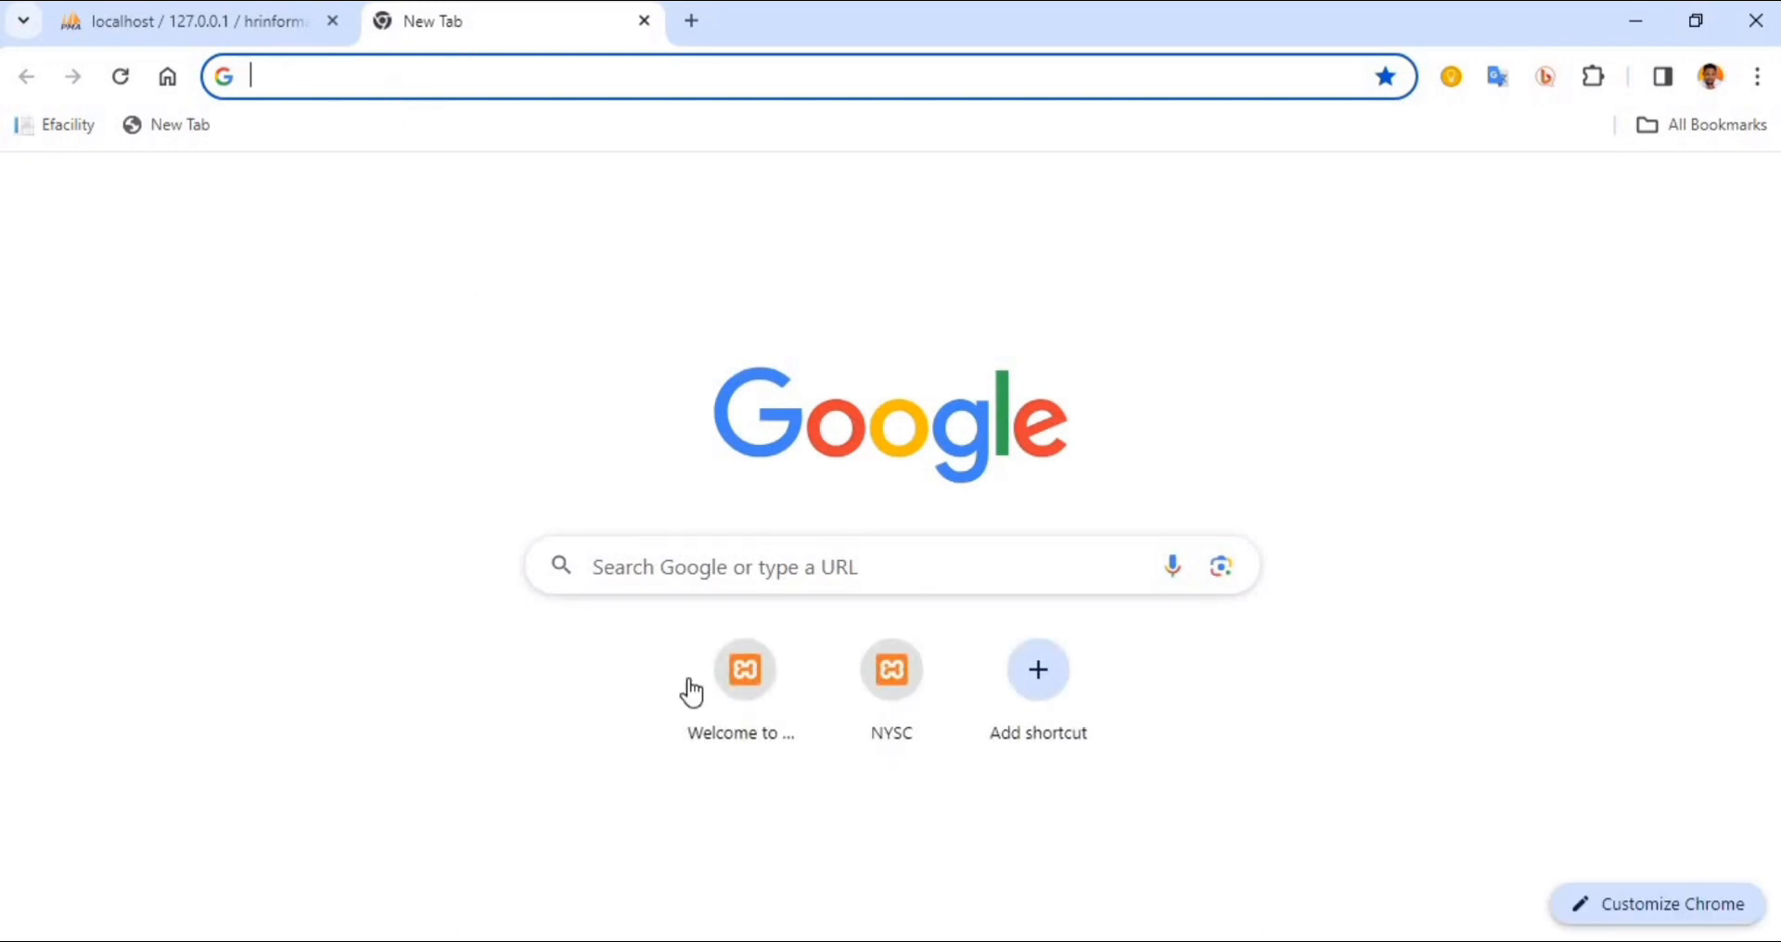
{"action": "mouse_move", "coordinate": [672, 936]}
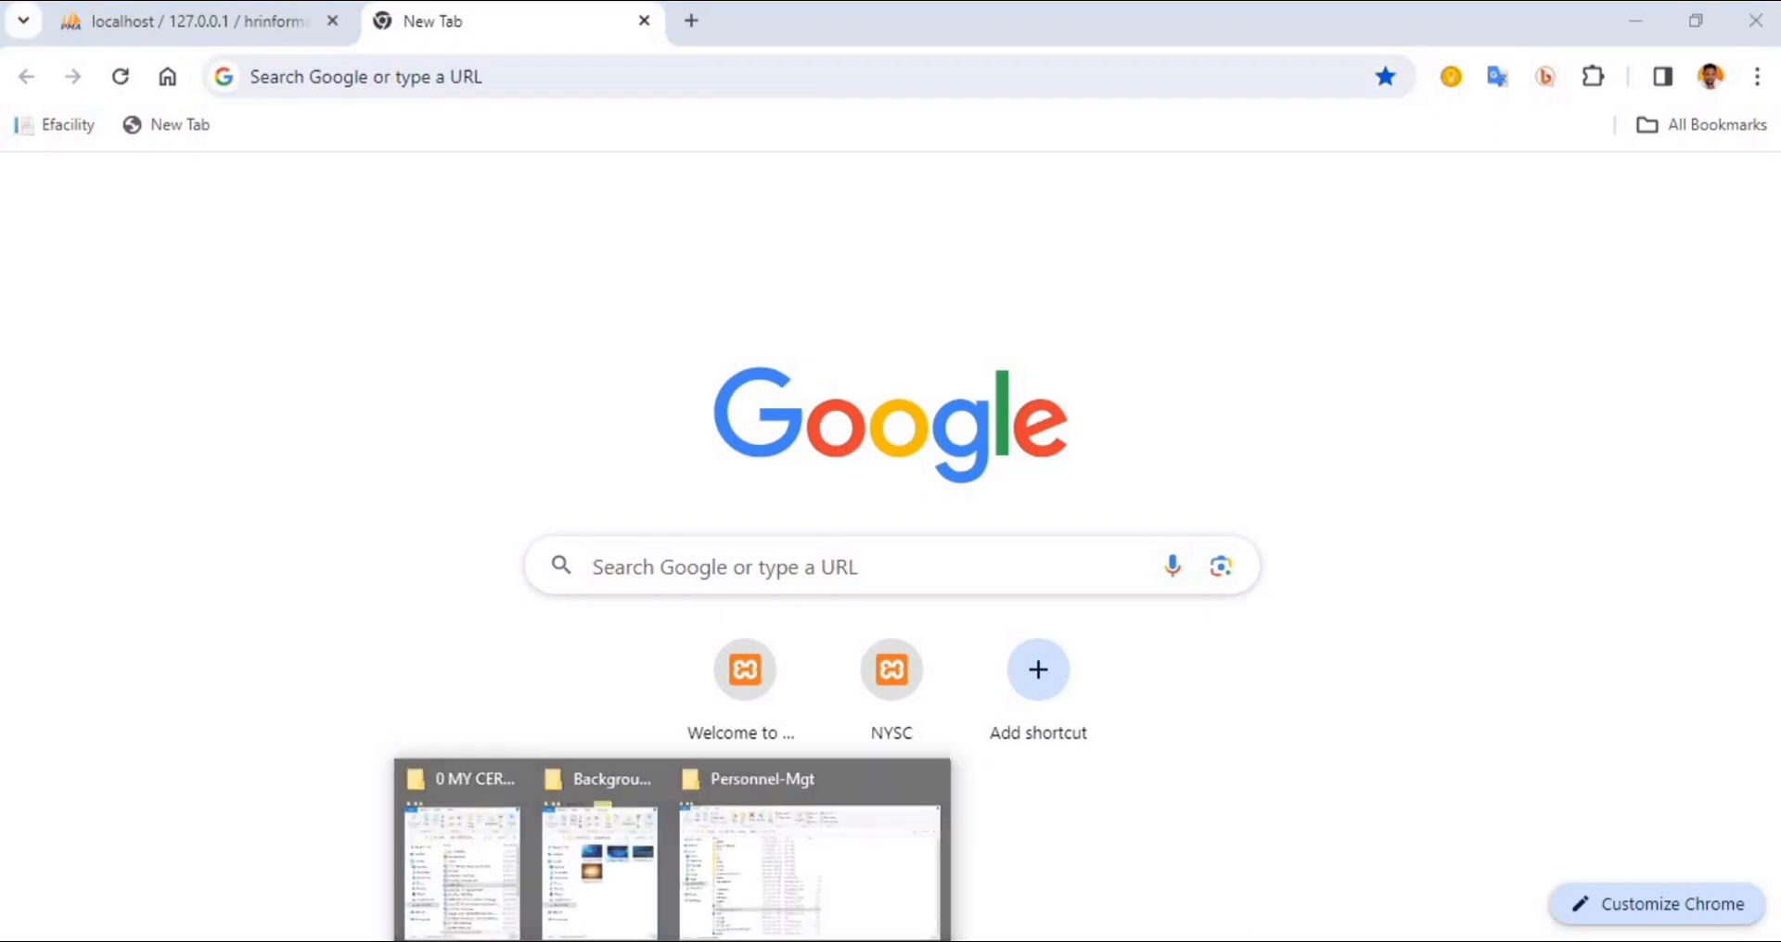
{"action": "left_click", "coordinate": [820, 844]}
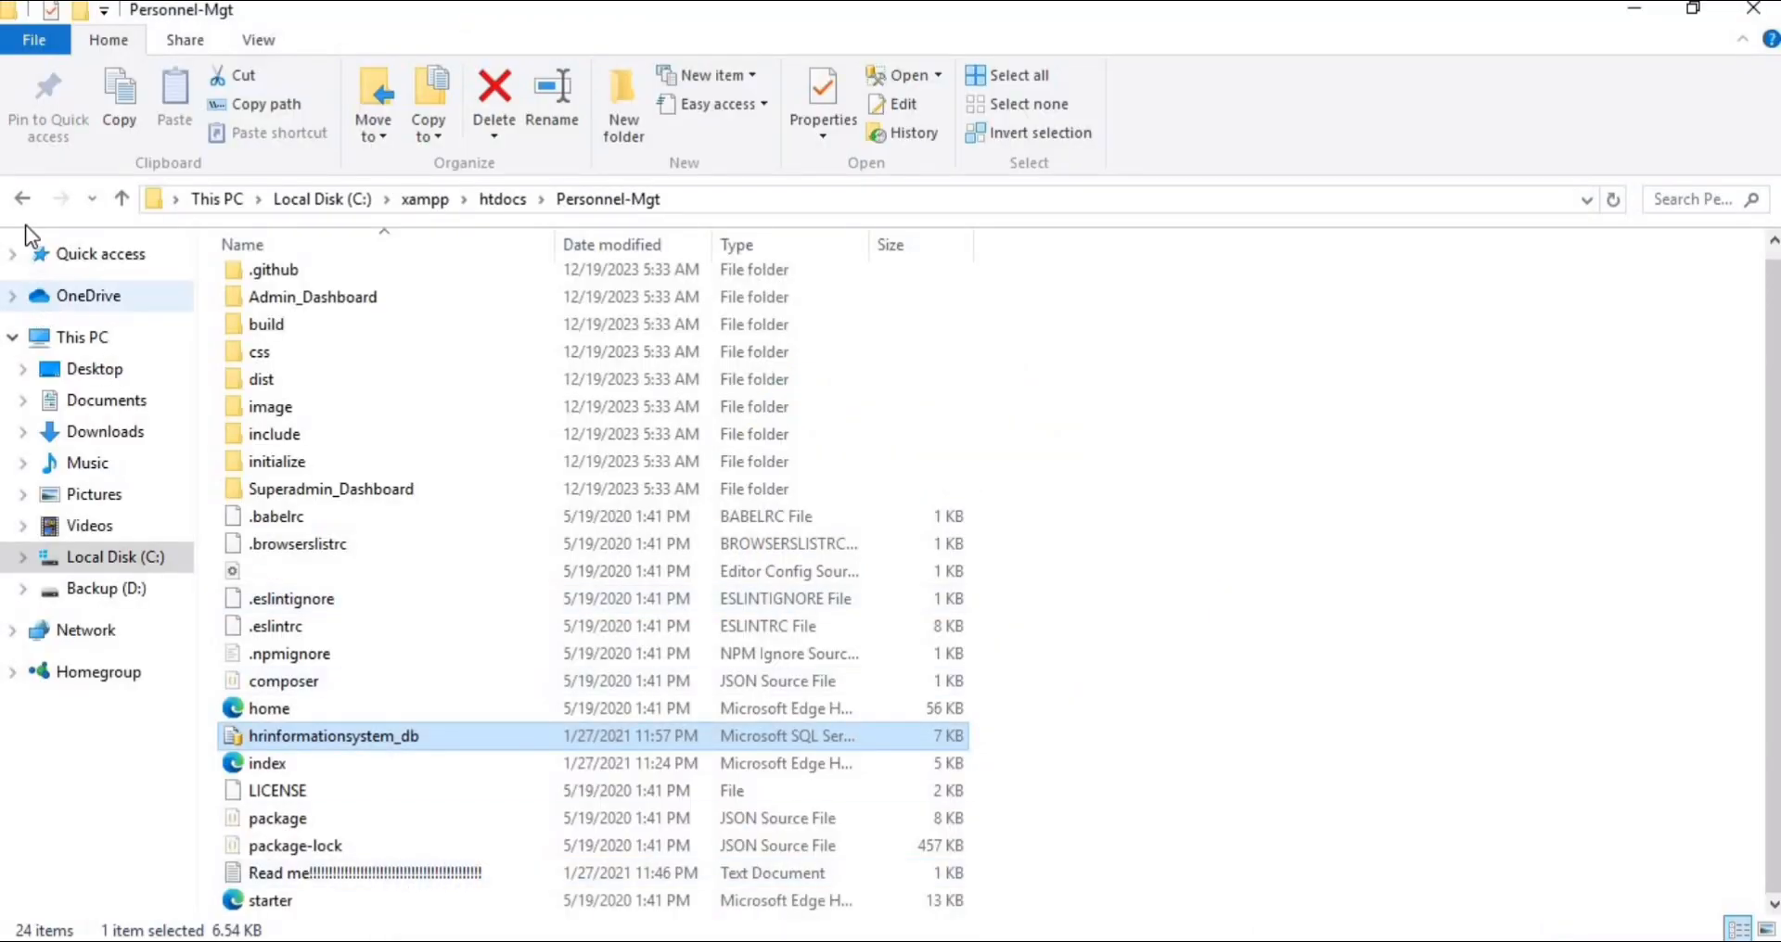
{"action": "left_click", "coordinate": [22, 198]}
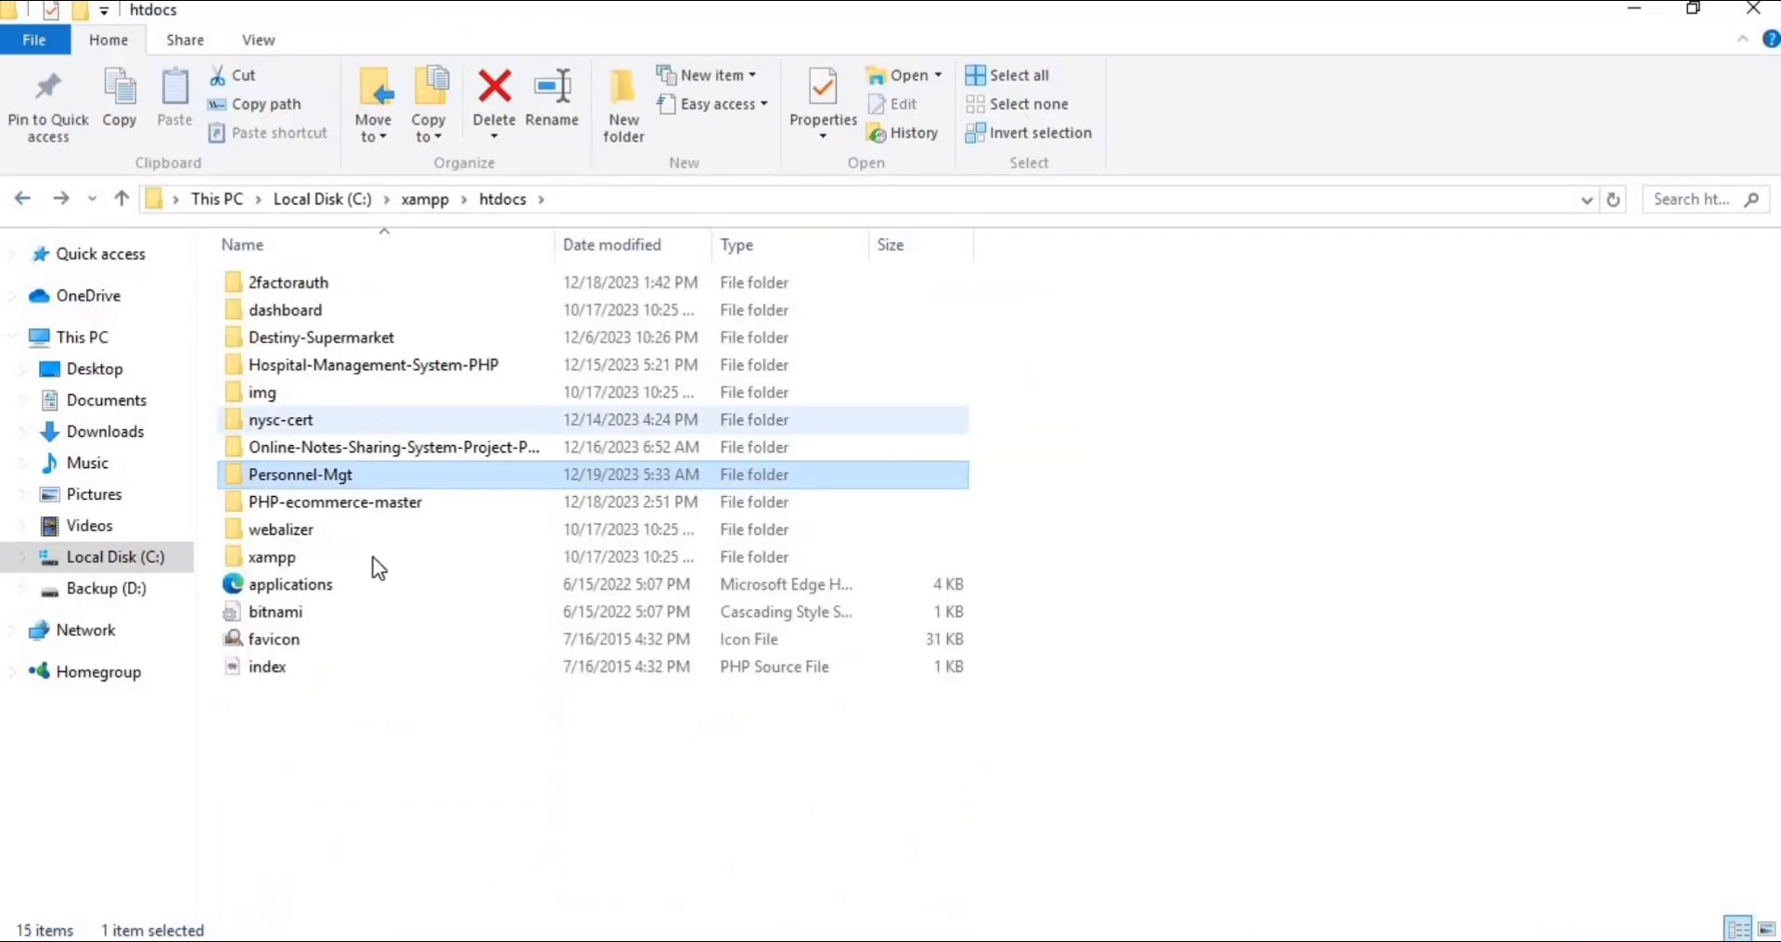
{"action": "left_click", "coordinate": [345, 481]}
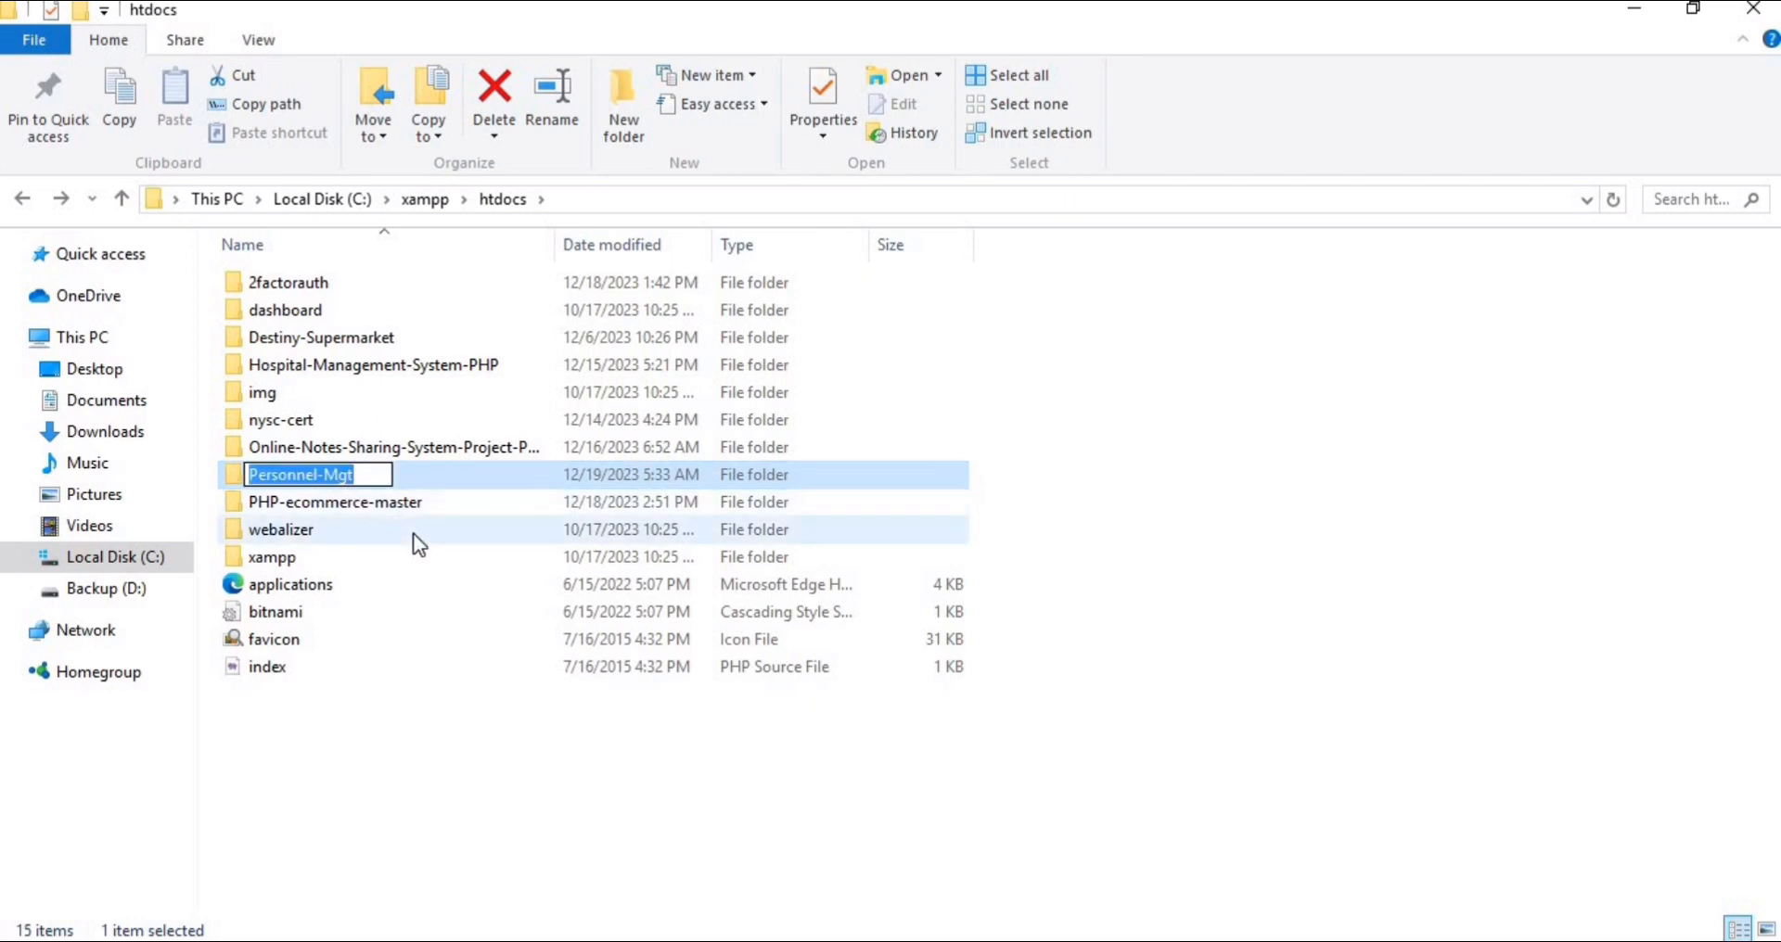
{"action": "left_click", "coordinate": [441, 801]}
Switch back to Chrome and enter localhost/Personnel-Mgt as the address in the new tab
{"action": "key", "text": "alt+Tab"}
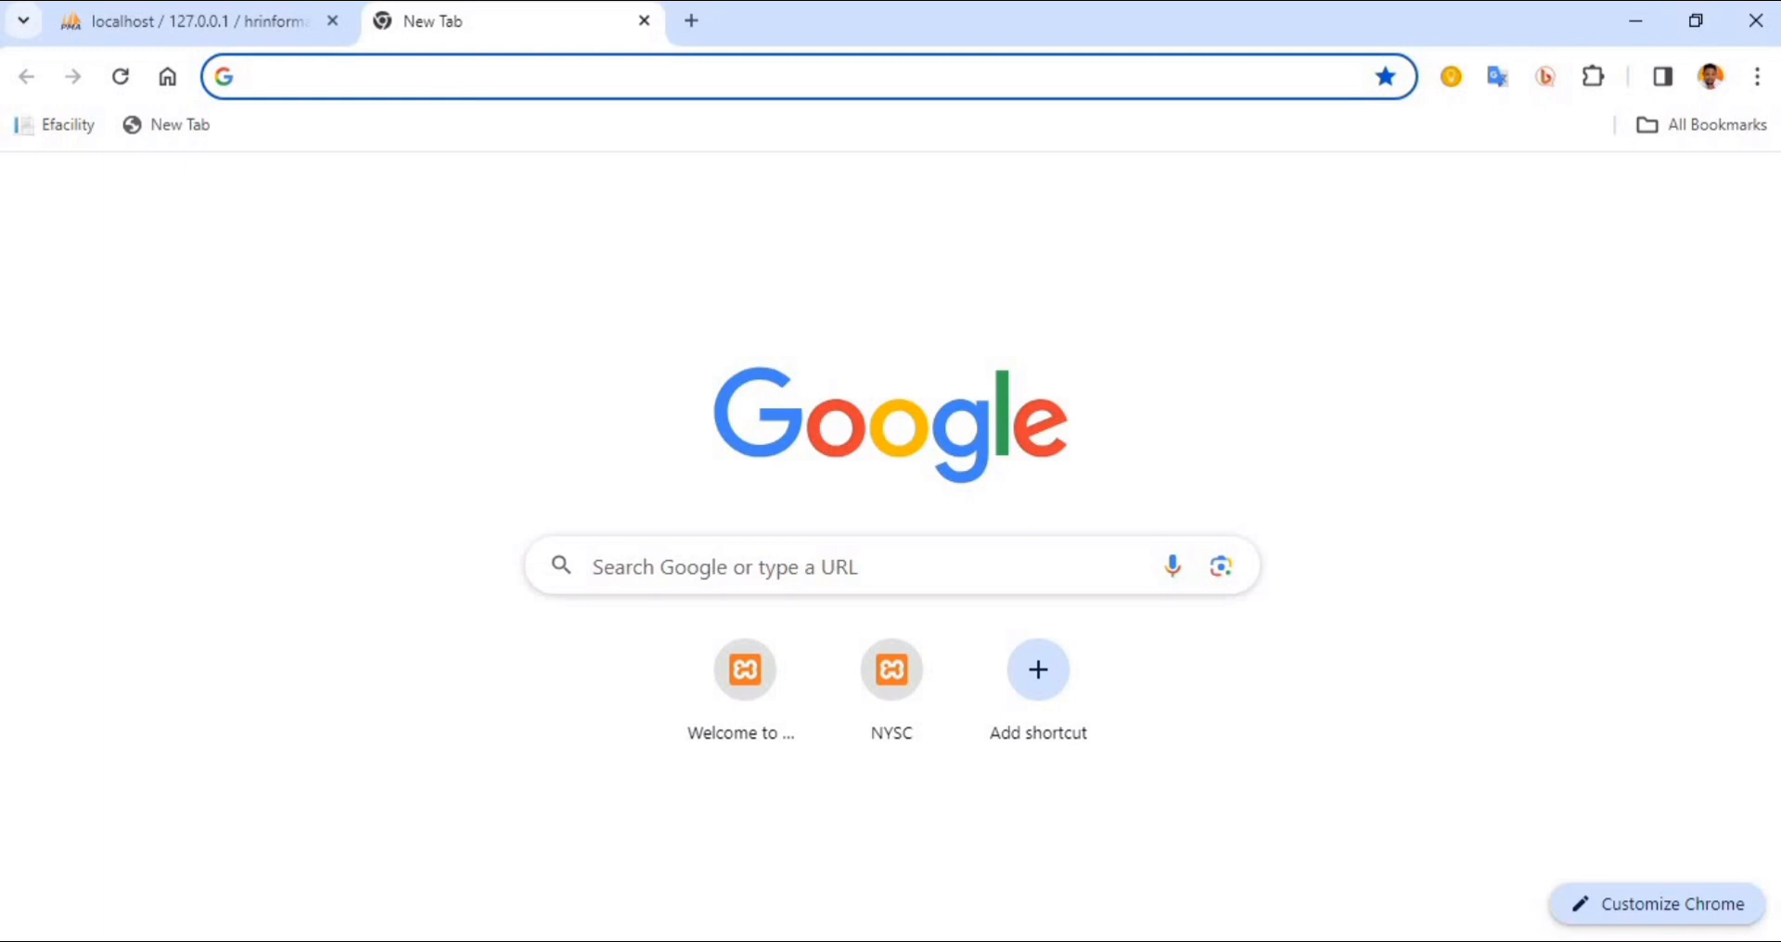
{"action": "type", "text": "LOcalhost"}
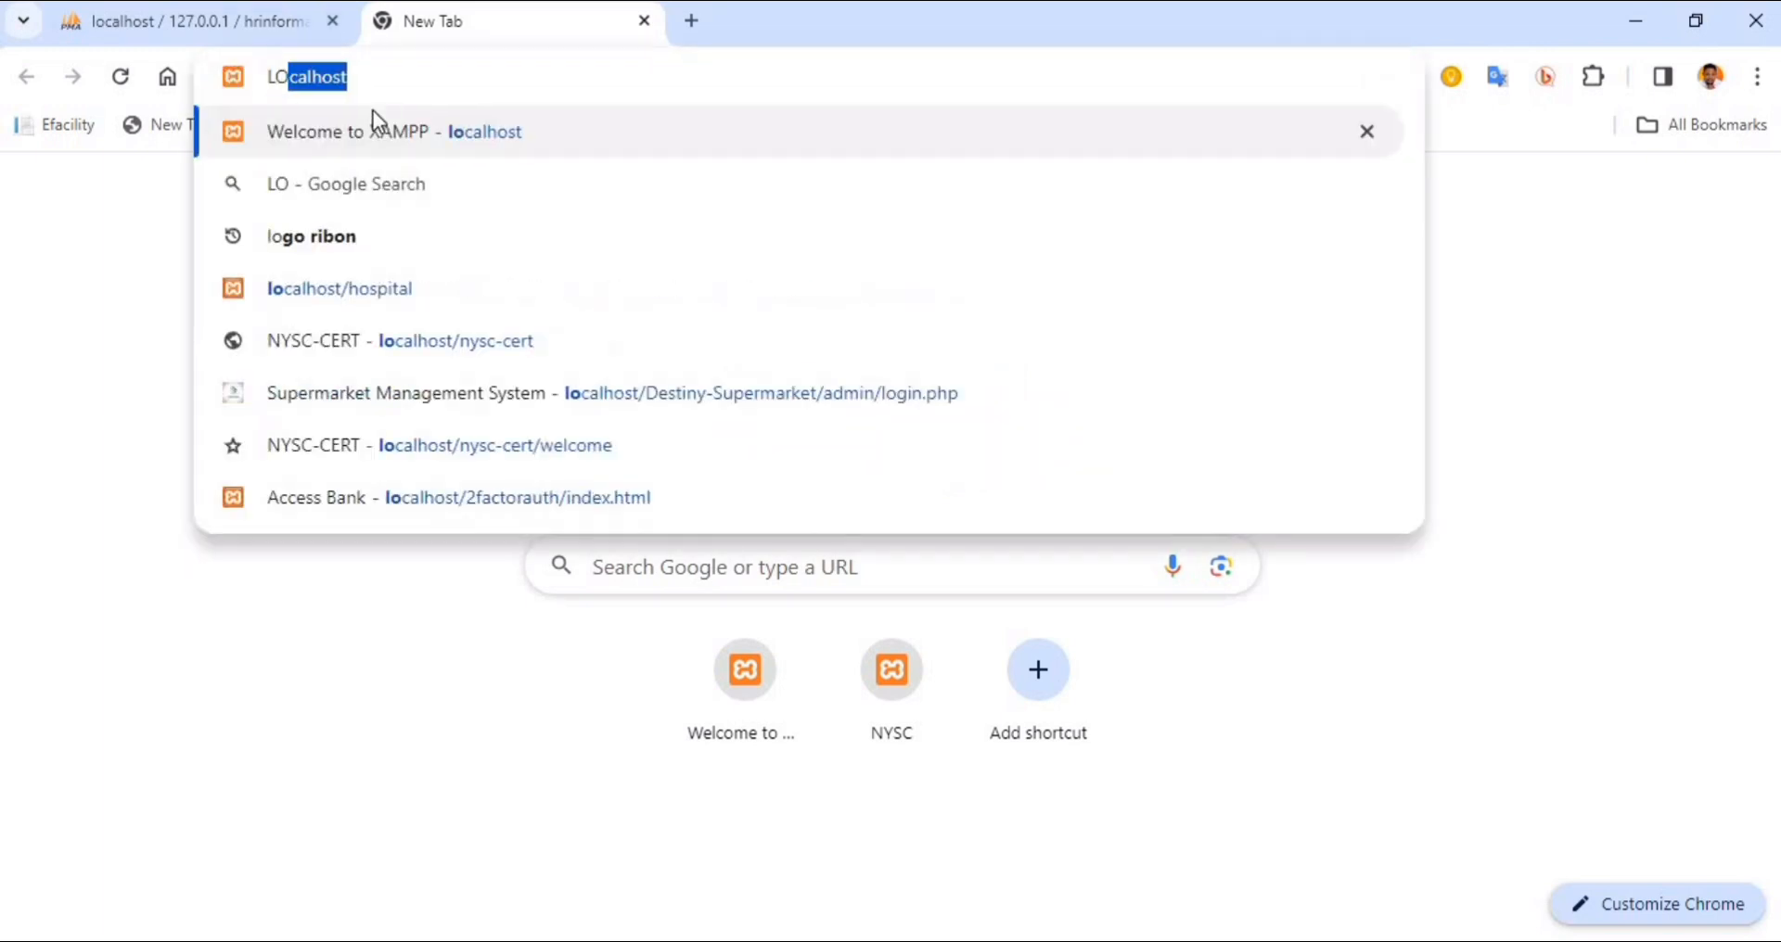
{"action": "key", "text": "Right"}
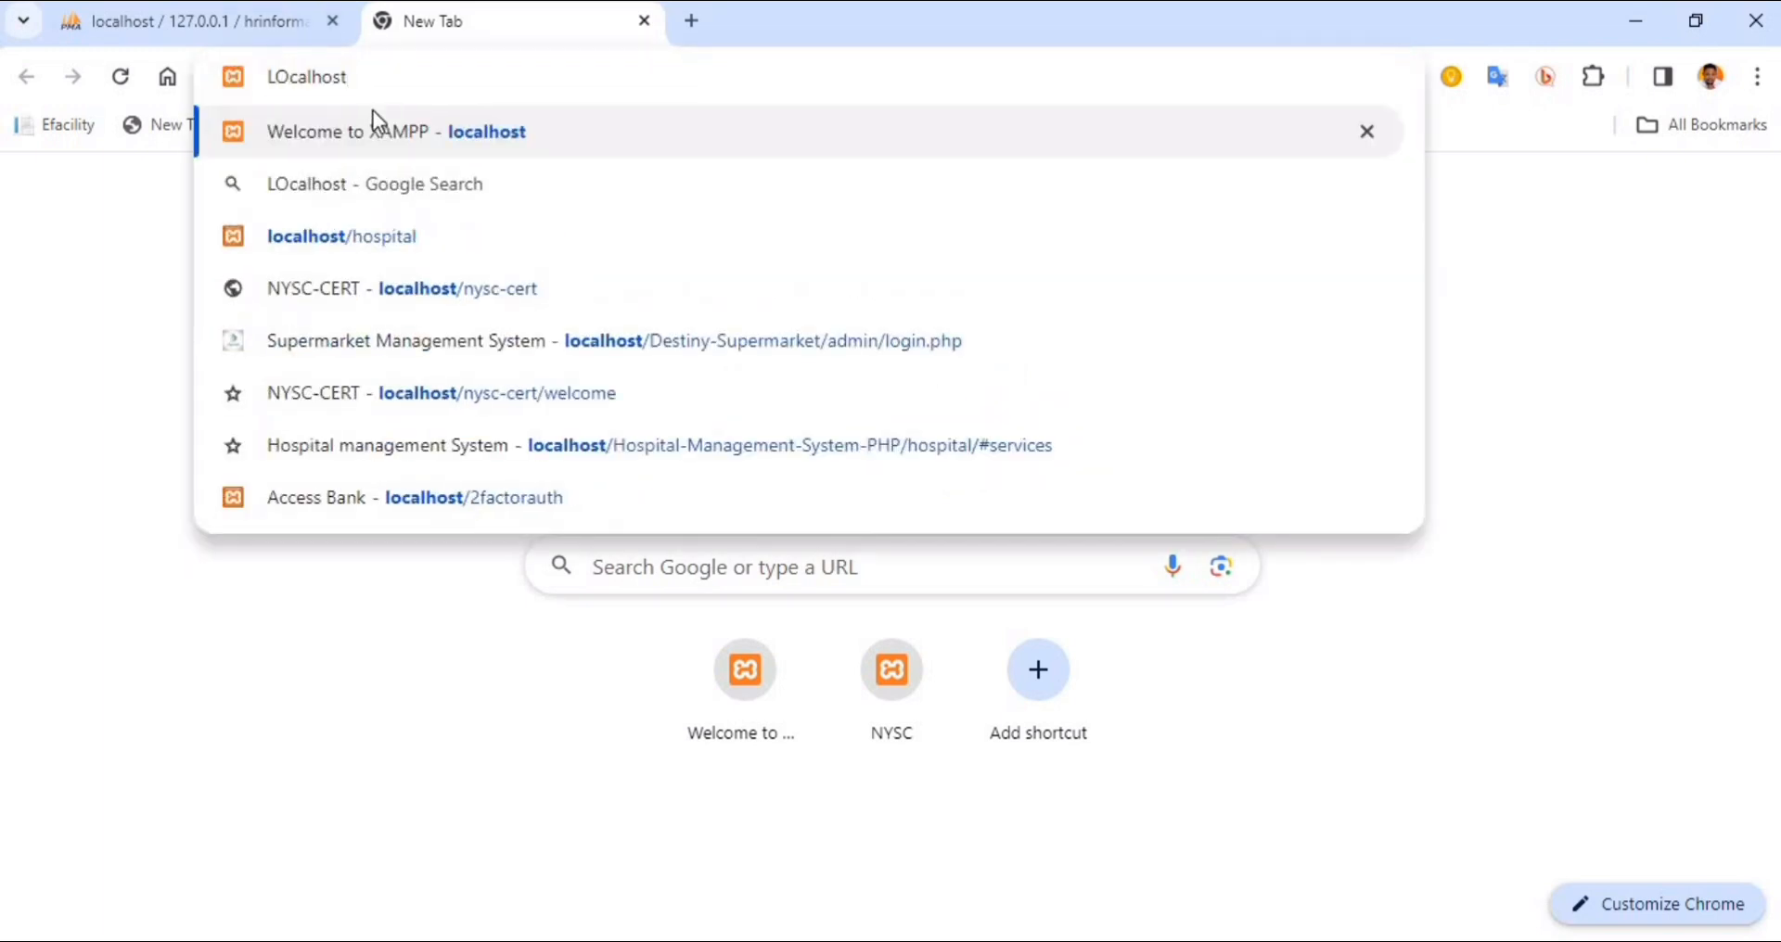
{"action": "type", "text": "/Personnel-Mgt"}
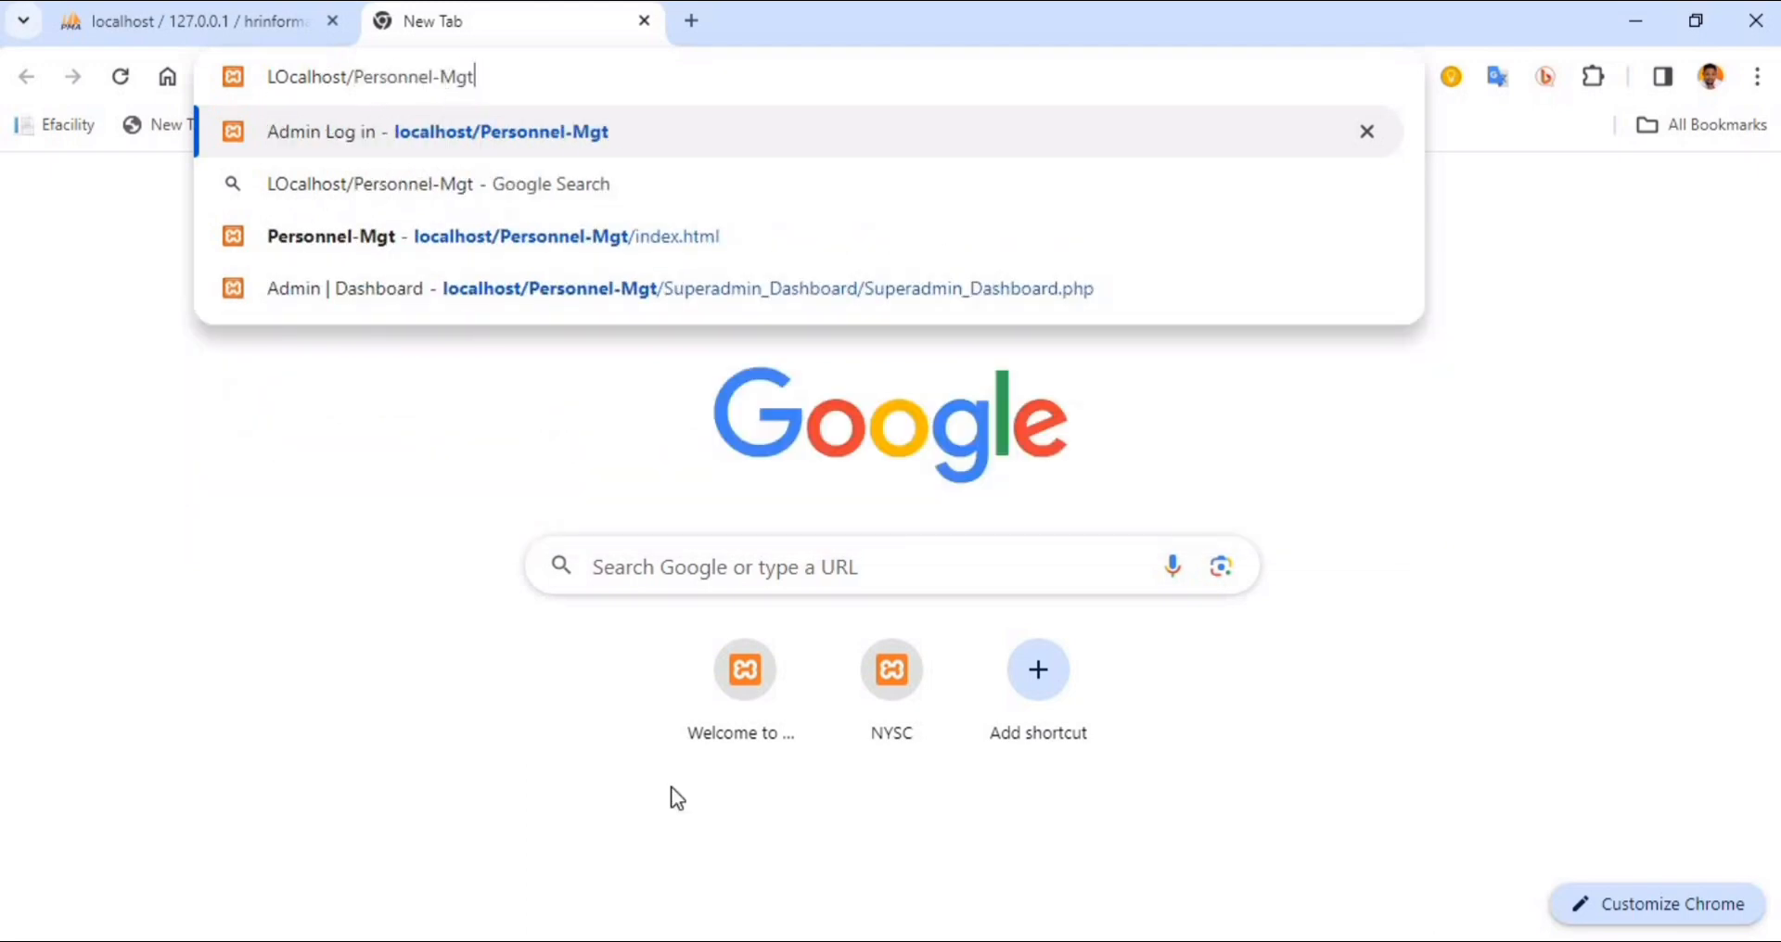
Recheck the Personnel-Mgt folder in htdocs in File Explorer, and load the entered localhost address in Chrome
{"action": "left_click", "coordinate": [688, 939]}
{"action": "left_click", "coordinate": [748, 882]}
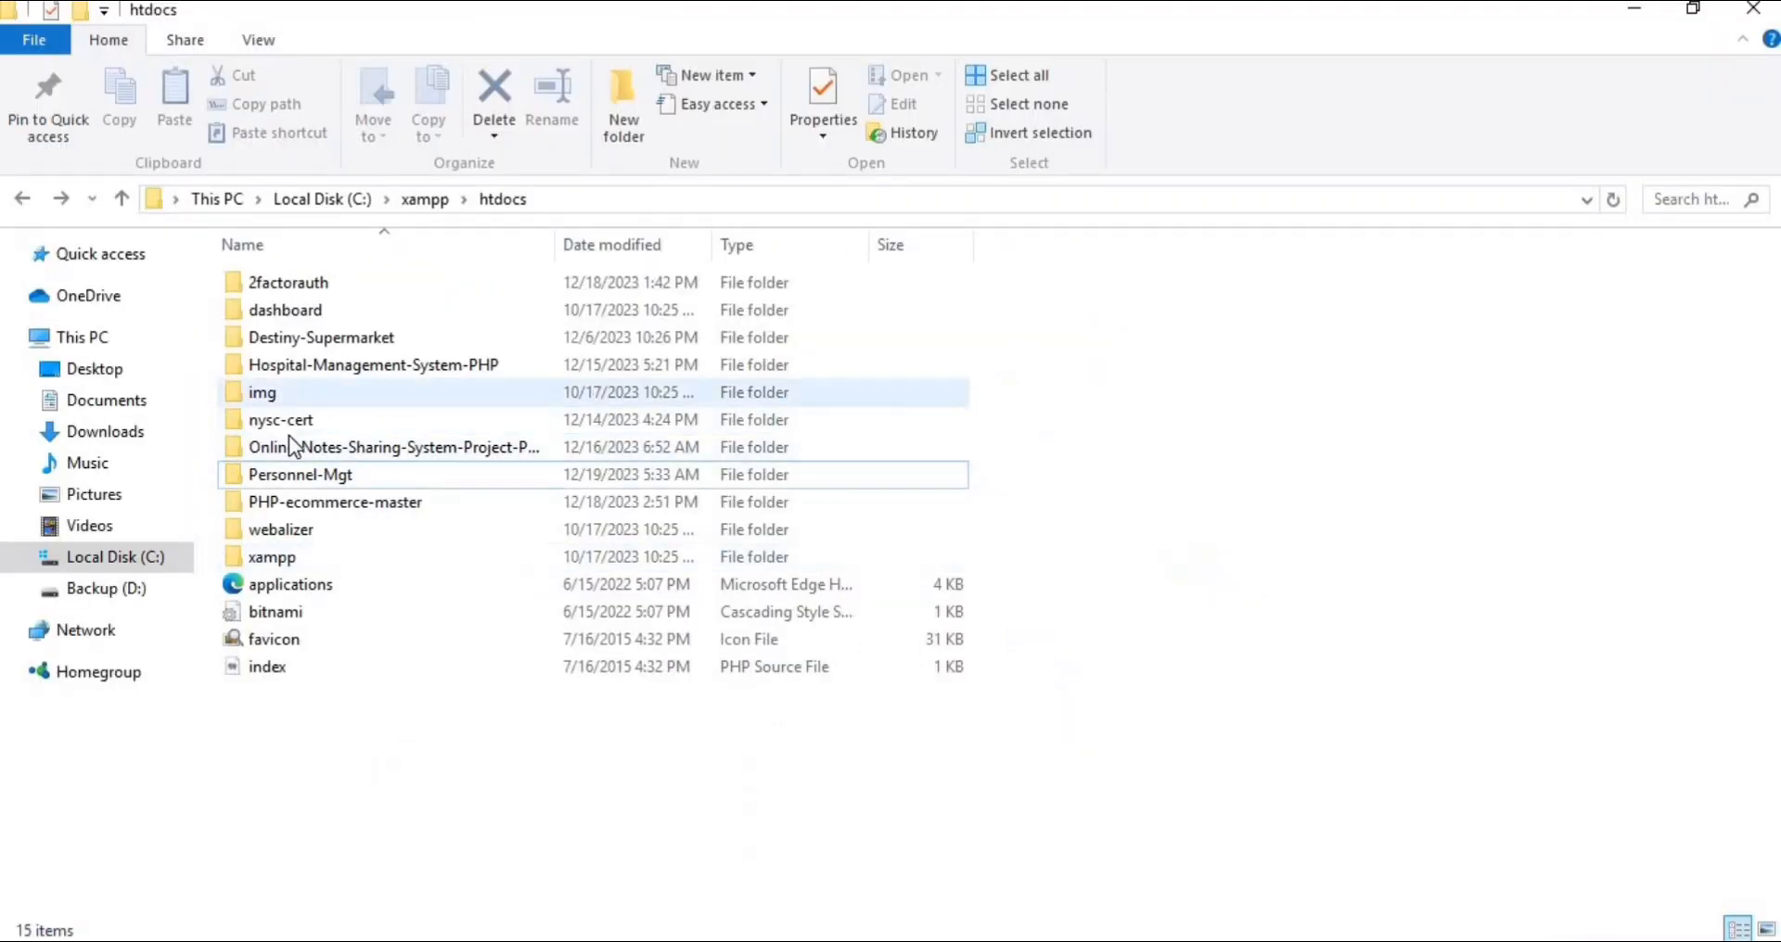
{"action": "left_click", "coordinate": [395, 476]}
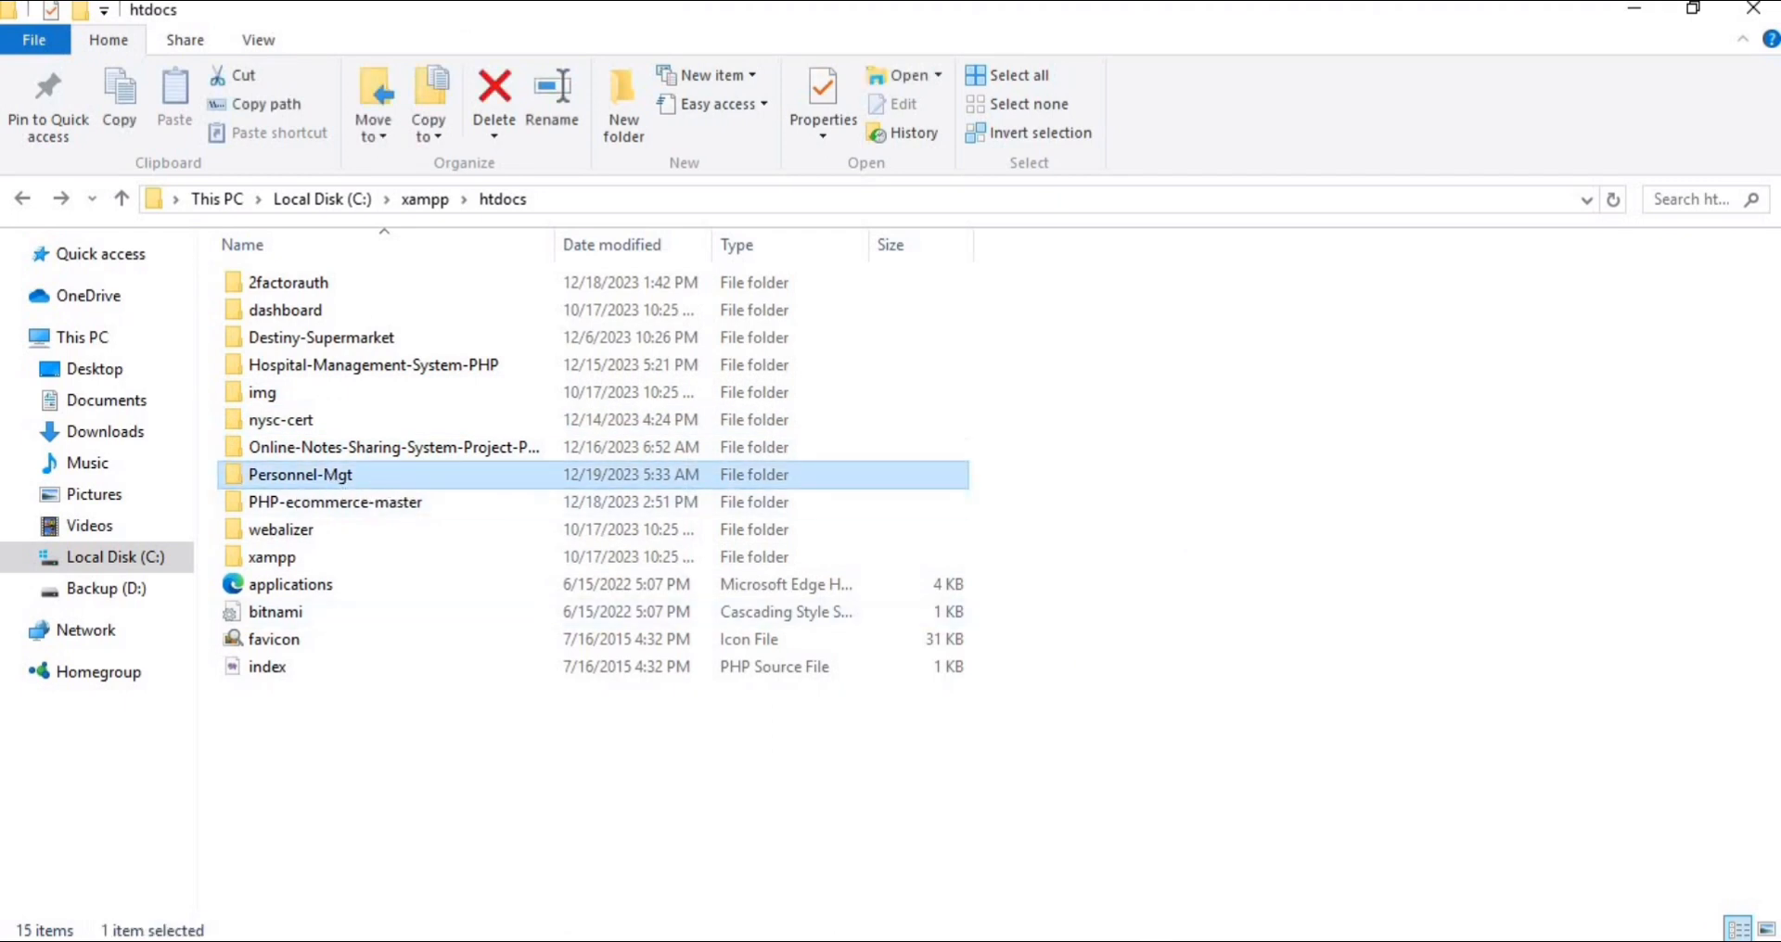
{"action": "left_click", "coordinate": [753, 939]}
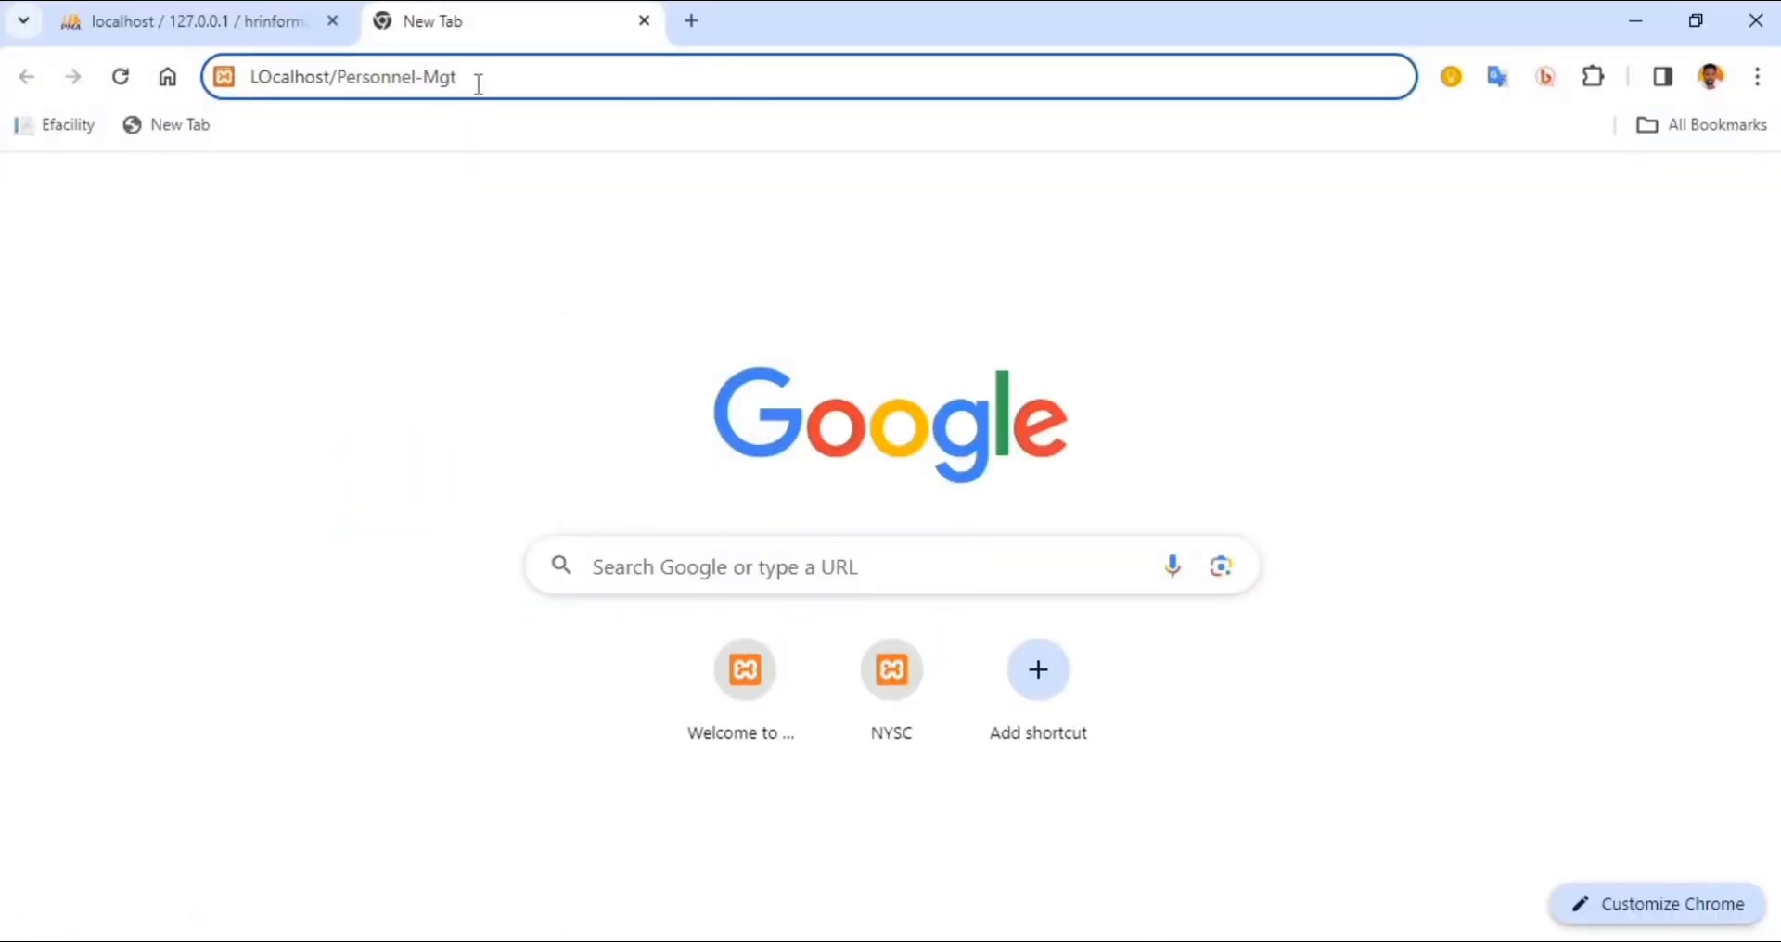
{"action": "key", "text": "Return"}
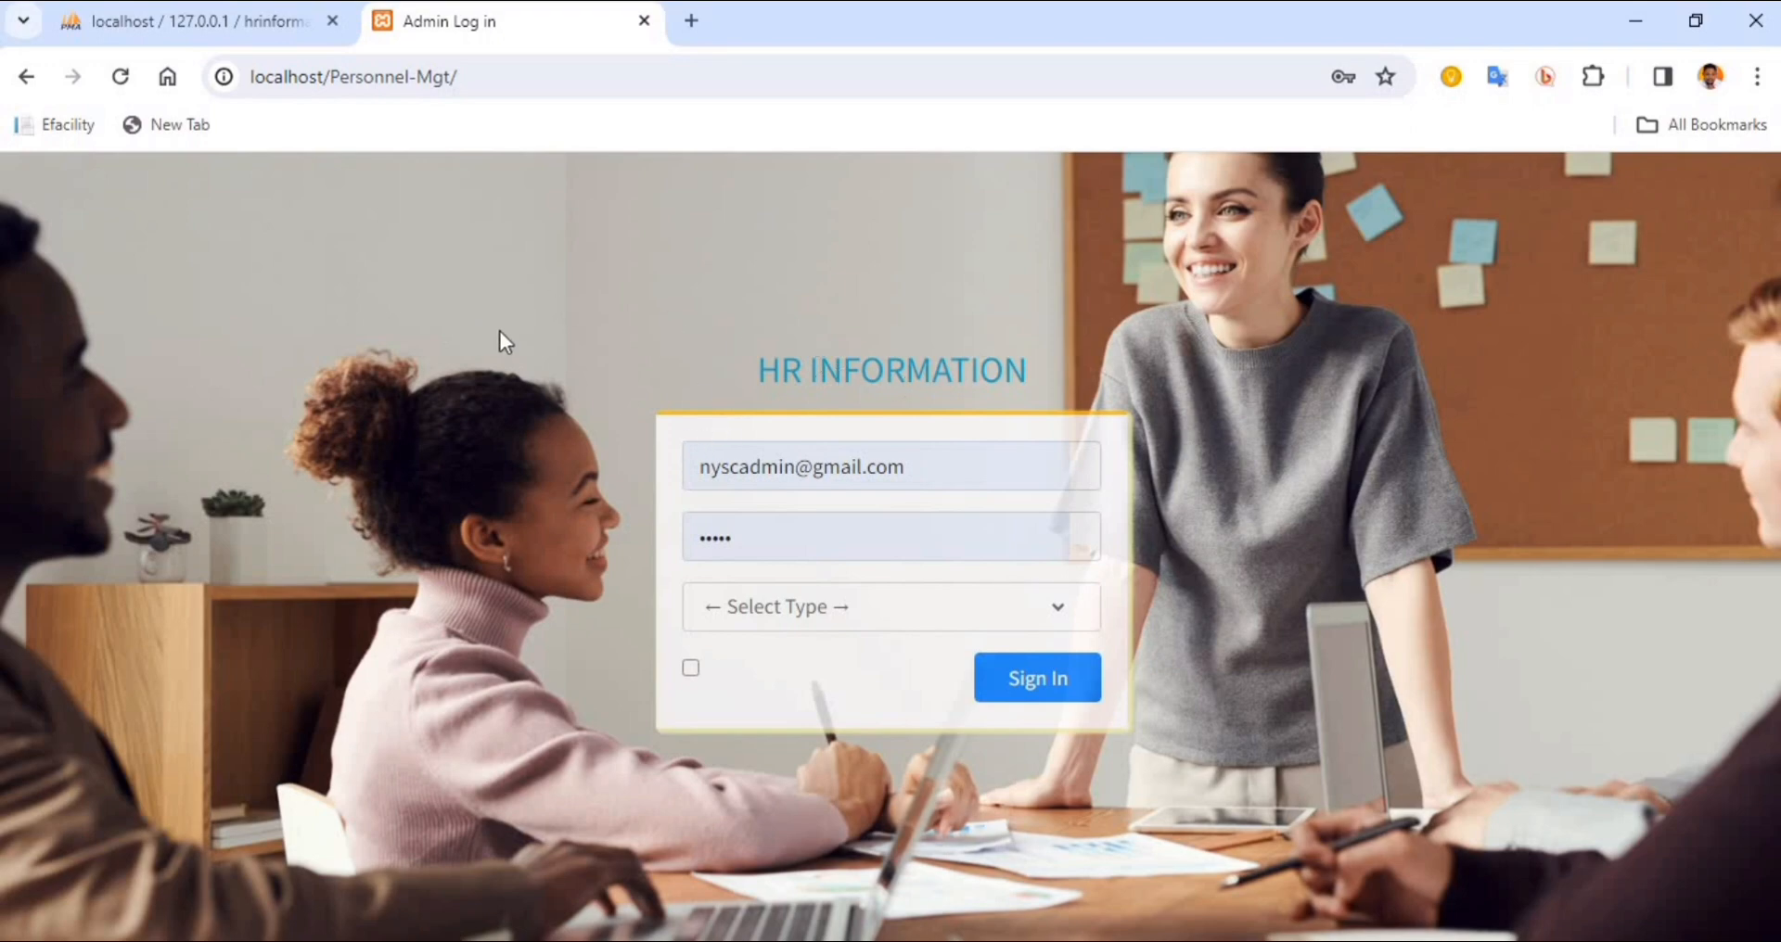
Switch to the XAMPP Control Panel and check the status of the Apache and MySQL modules
{"action": "left_click", "coordinate": [605, 940]}
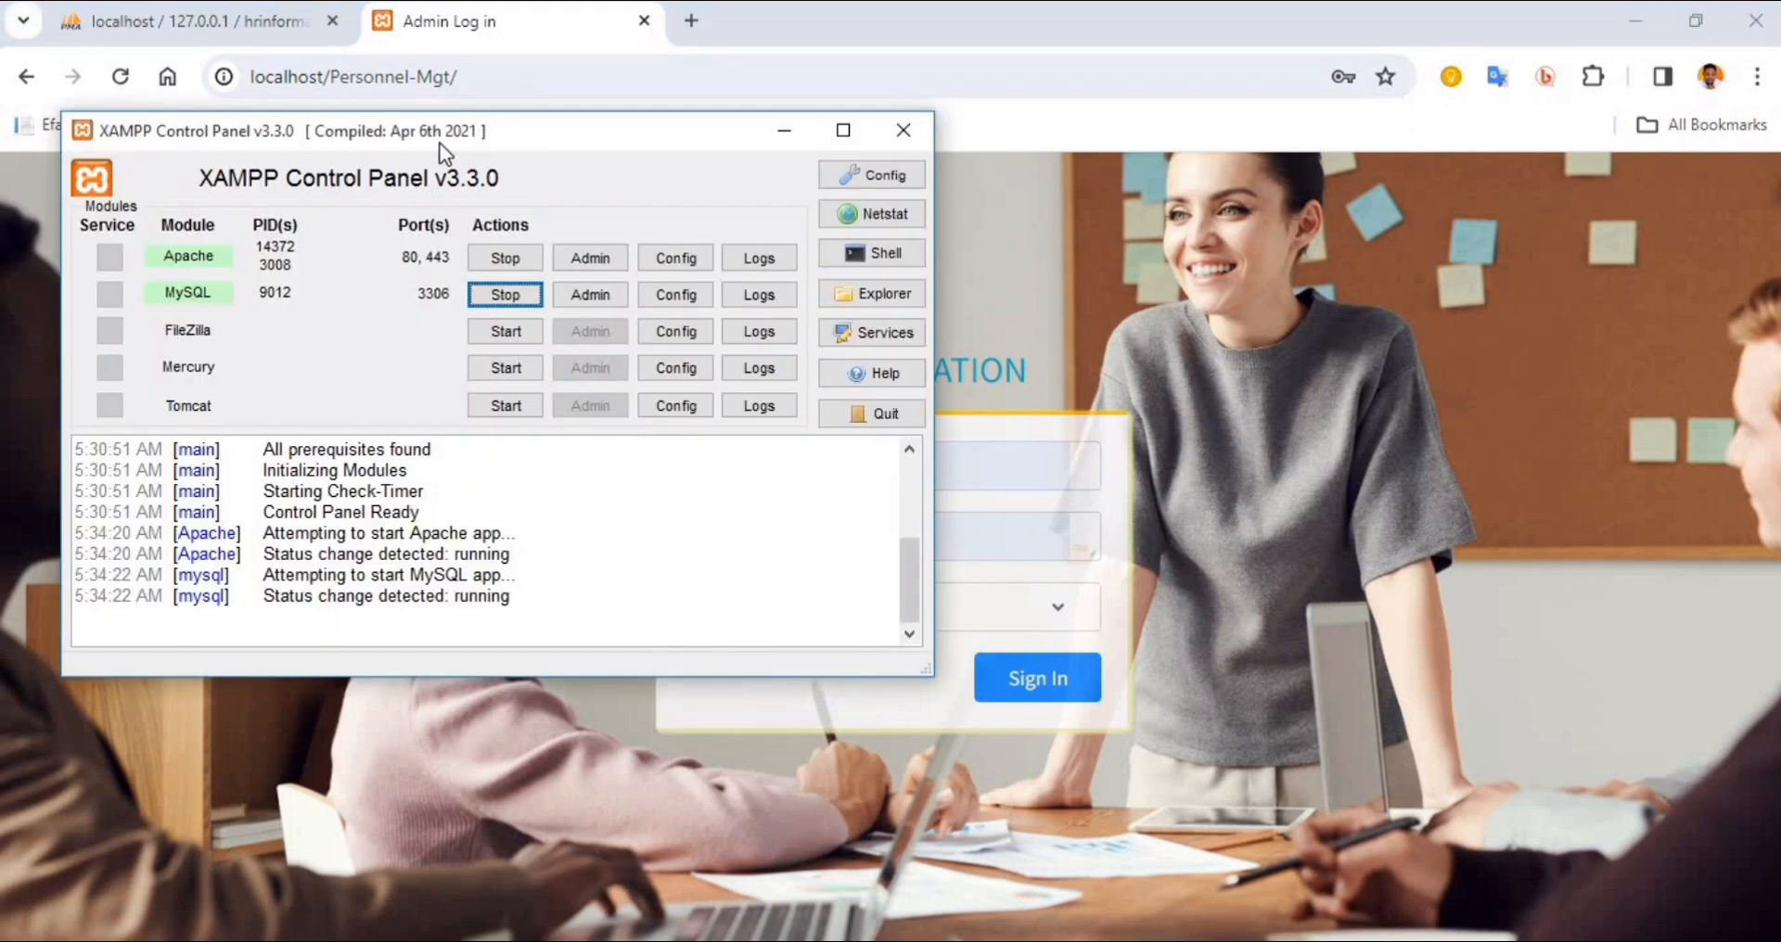
{"action": "left_click_drag", "start_coordinate": [441, 131], "coordinate": [501, 157]}
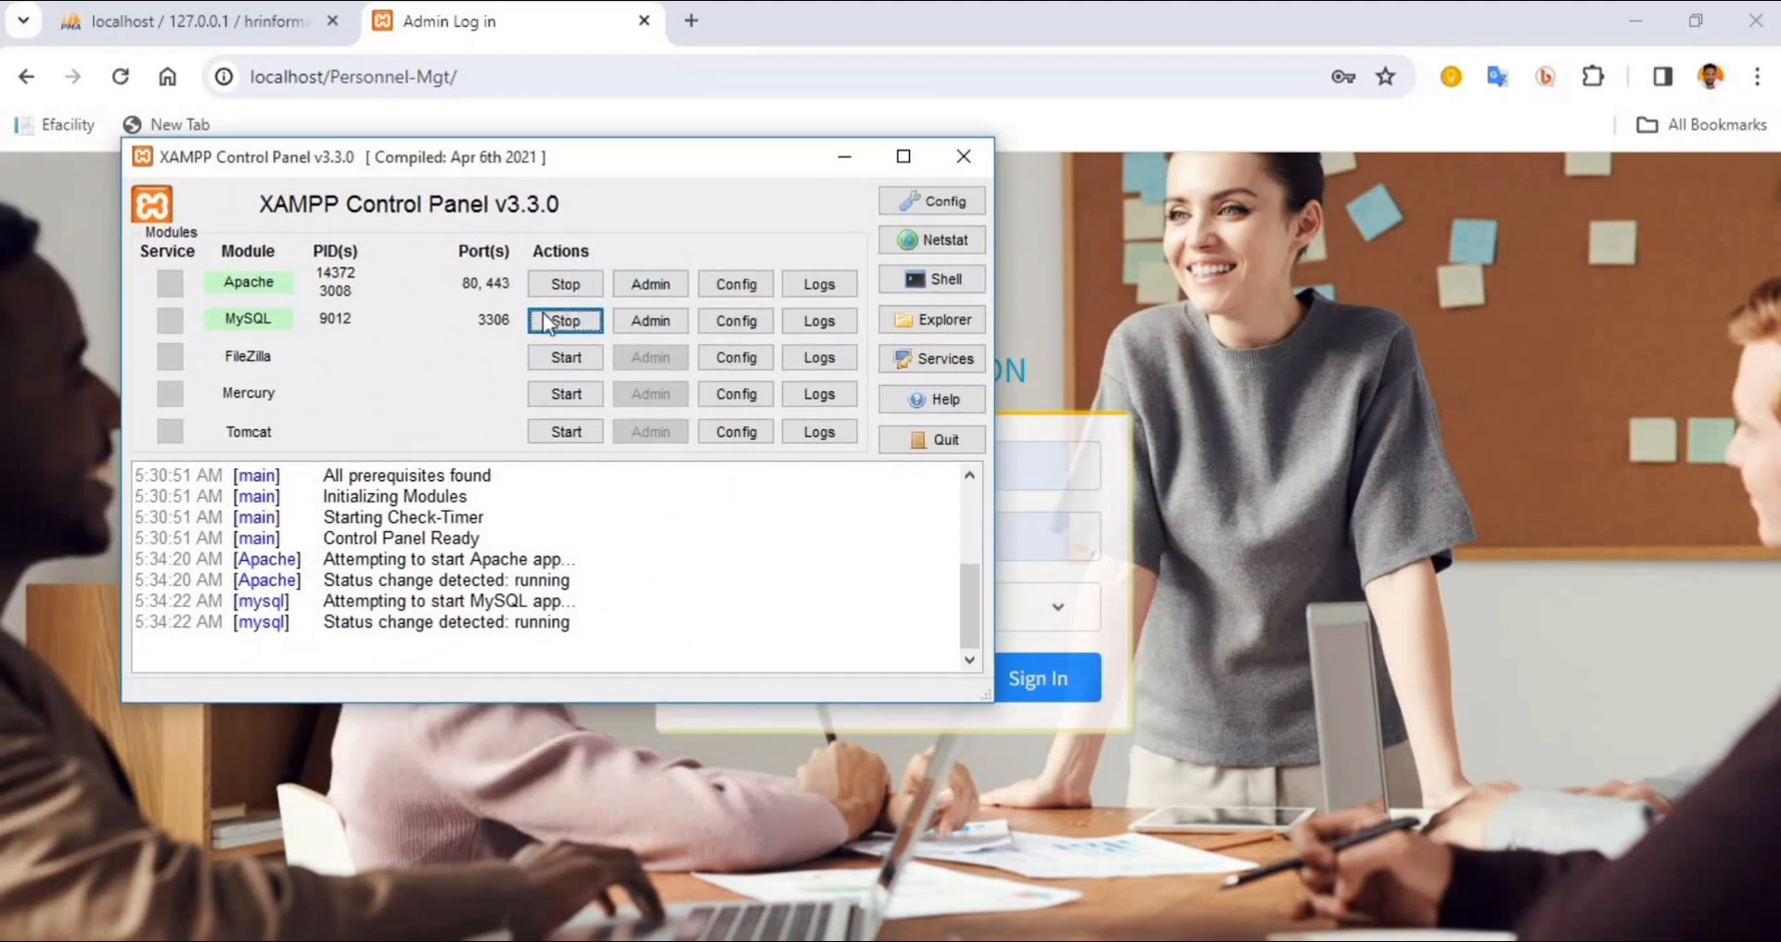
Recheck the Apache and MySQL modules in the XAMPP Control Panel, and return to the Personnel-Mgt login page in Chrome
{"action": "left_click_drag", "start_coordinate": [497, 158], "coordinate": [475, 238]}
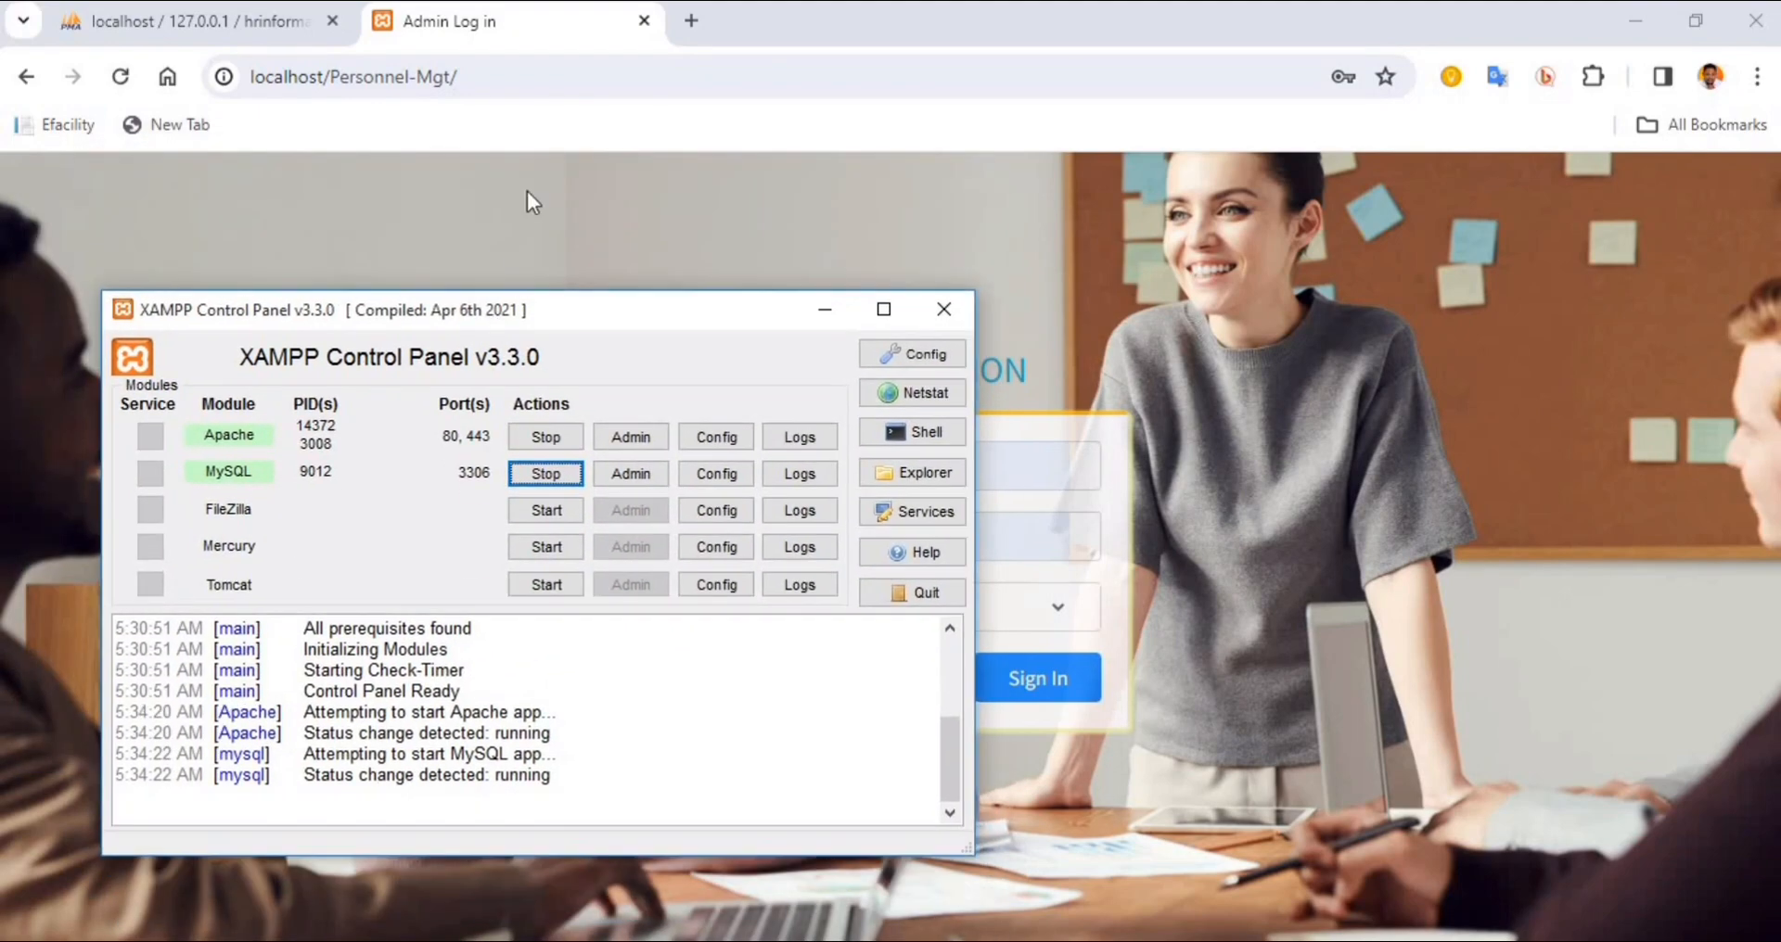
{"action": "left_click", "coordinate": [603, 131]}
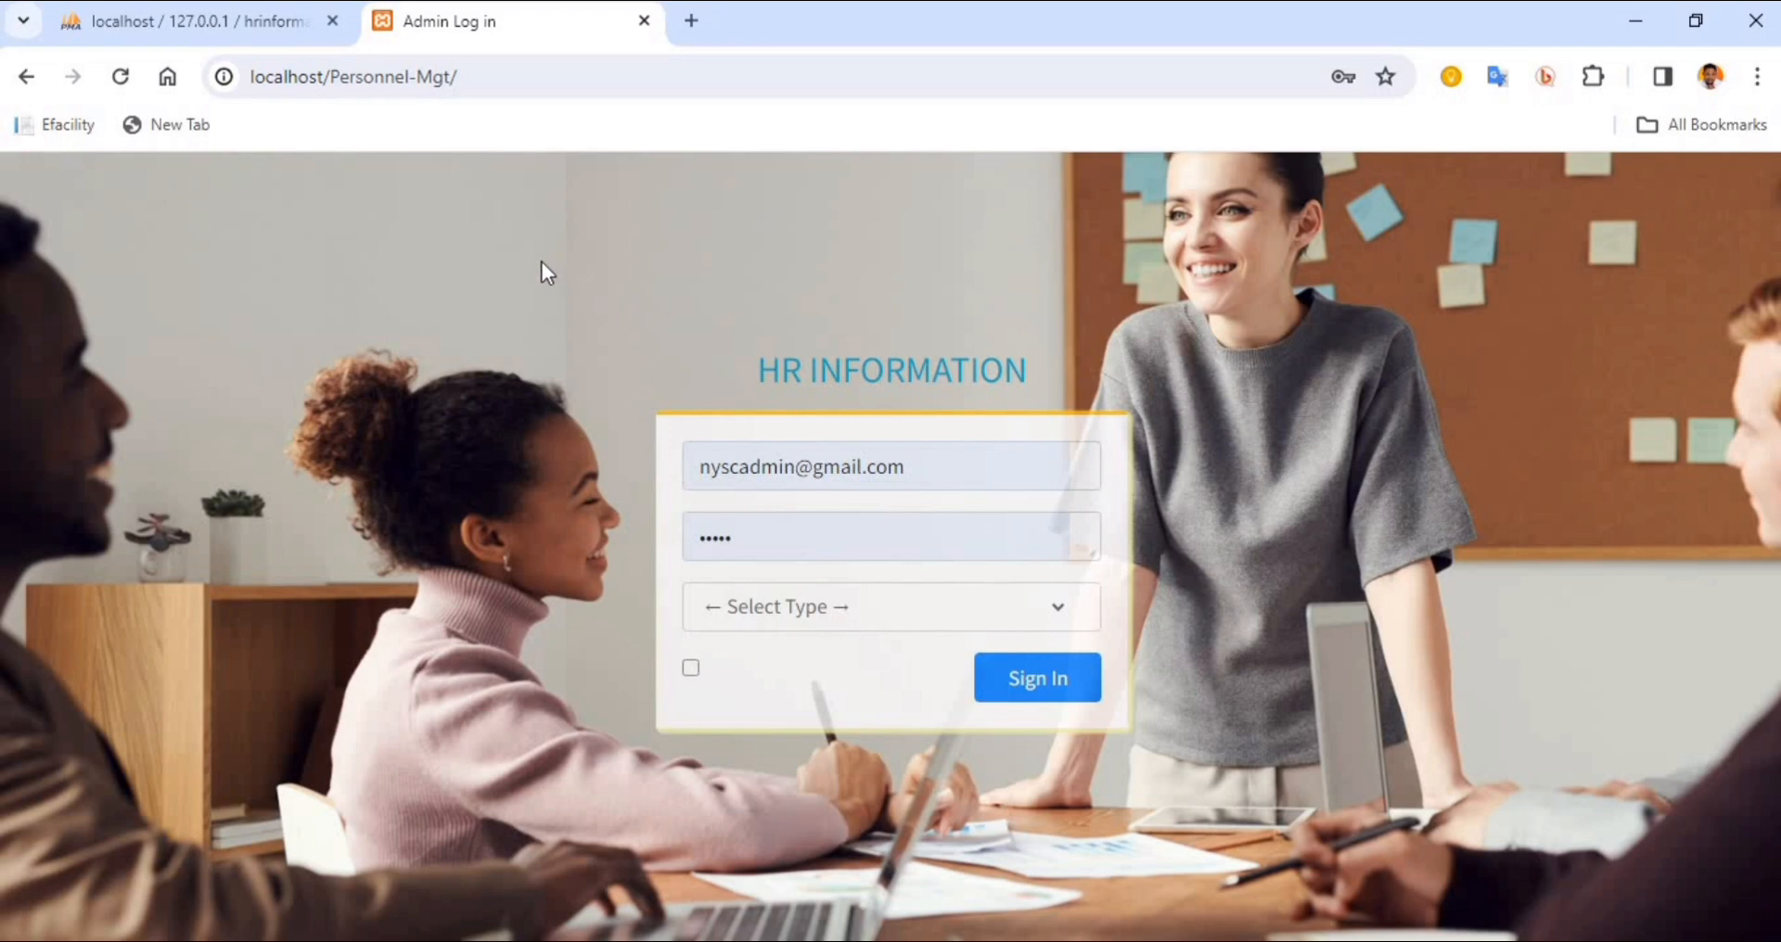
{"action": "key", "text": "alt+Tab"}
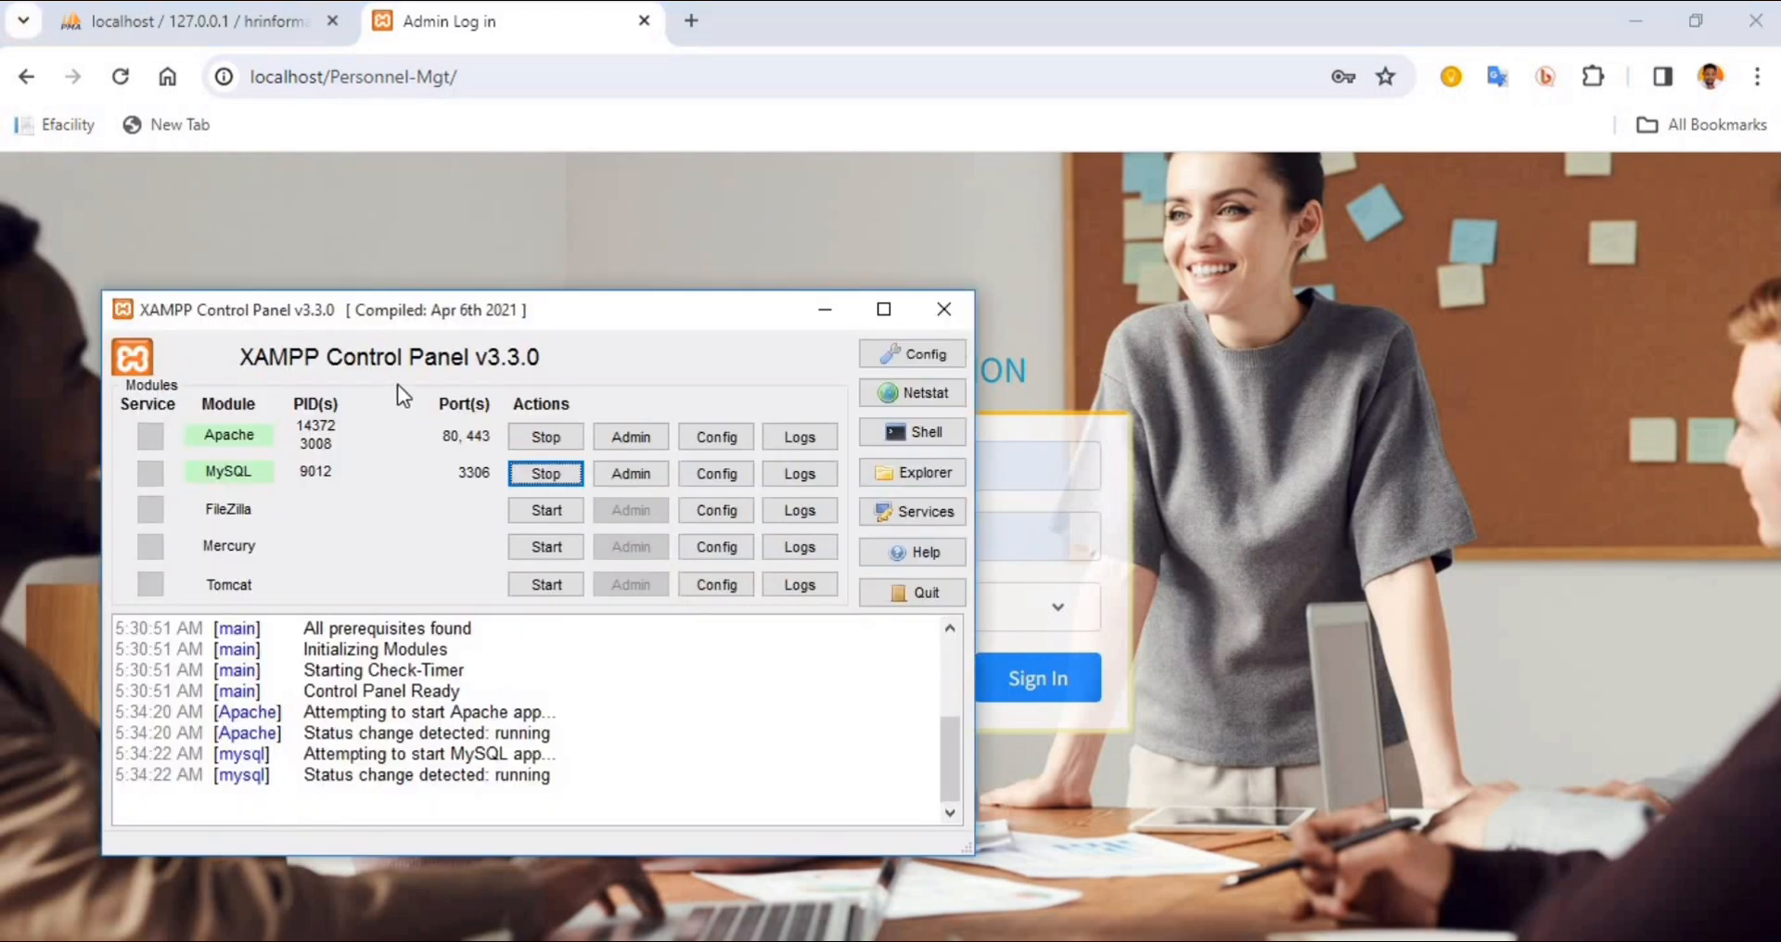
{"action": "left_click", "coordinate": [574, 232]}
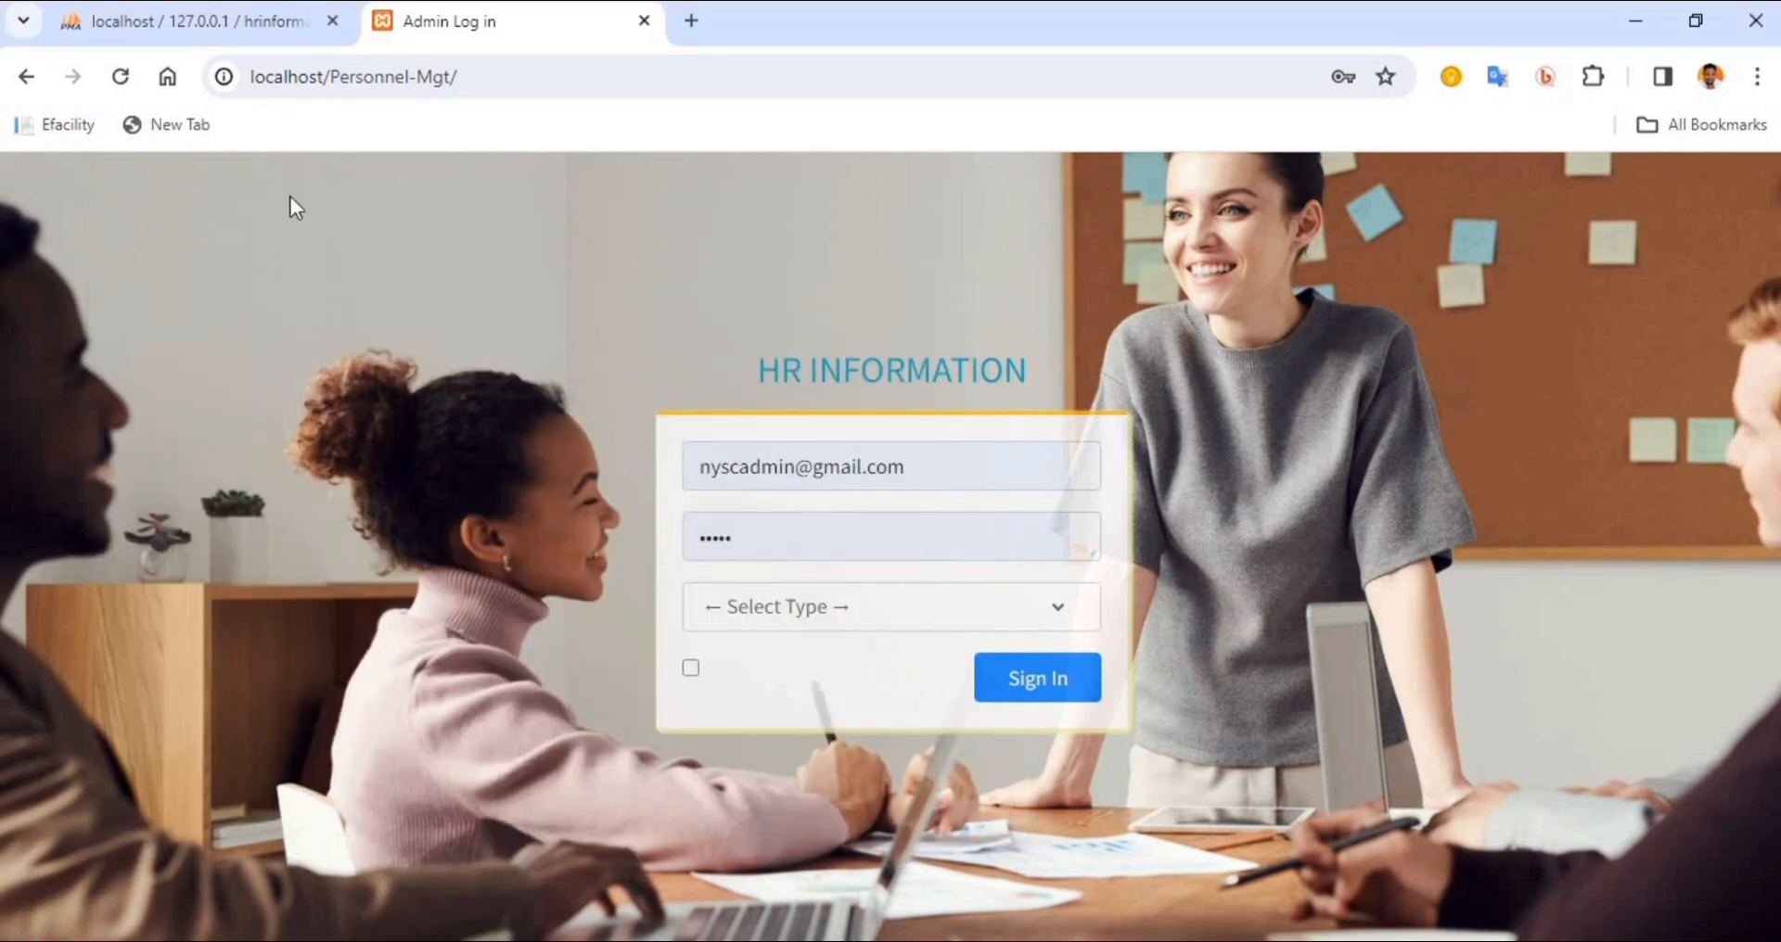
Review the query results of the hrinformationsystem_db import in phpMyAdmin, glancing back at the Personnel-Mgt login page
{"action": "left_click", "coordinate": [197, 17]}
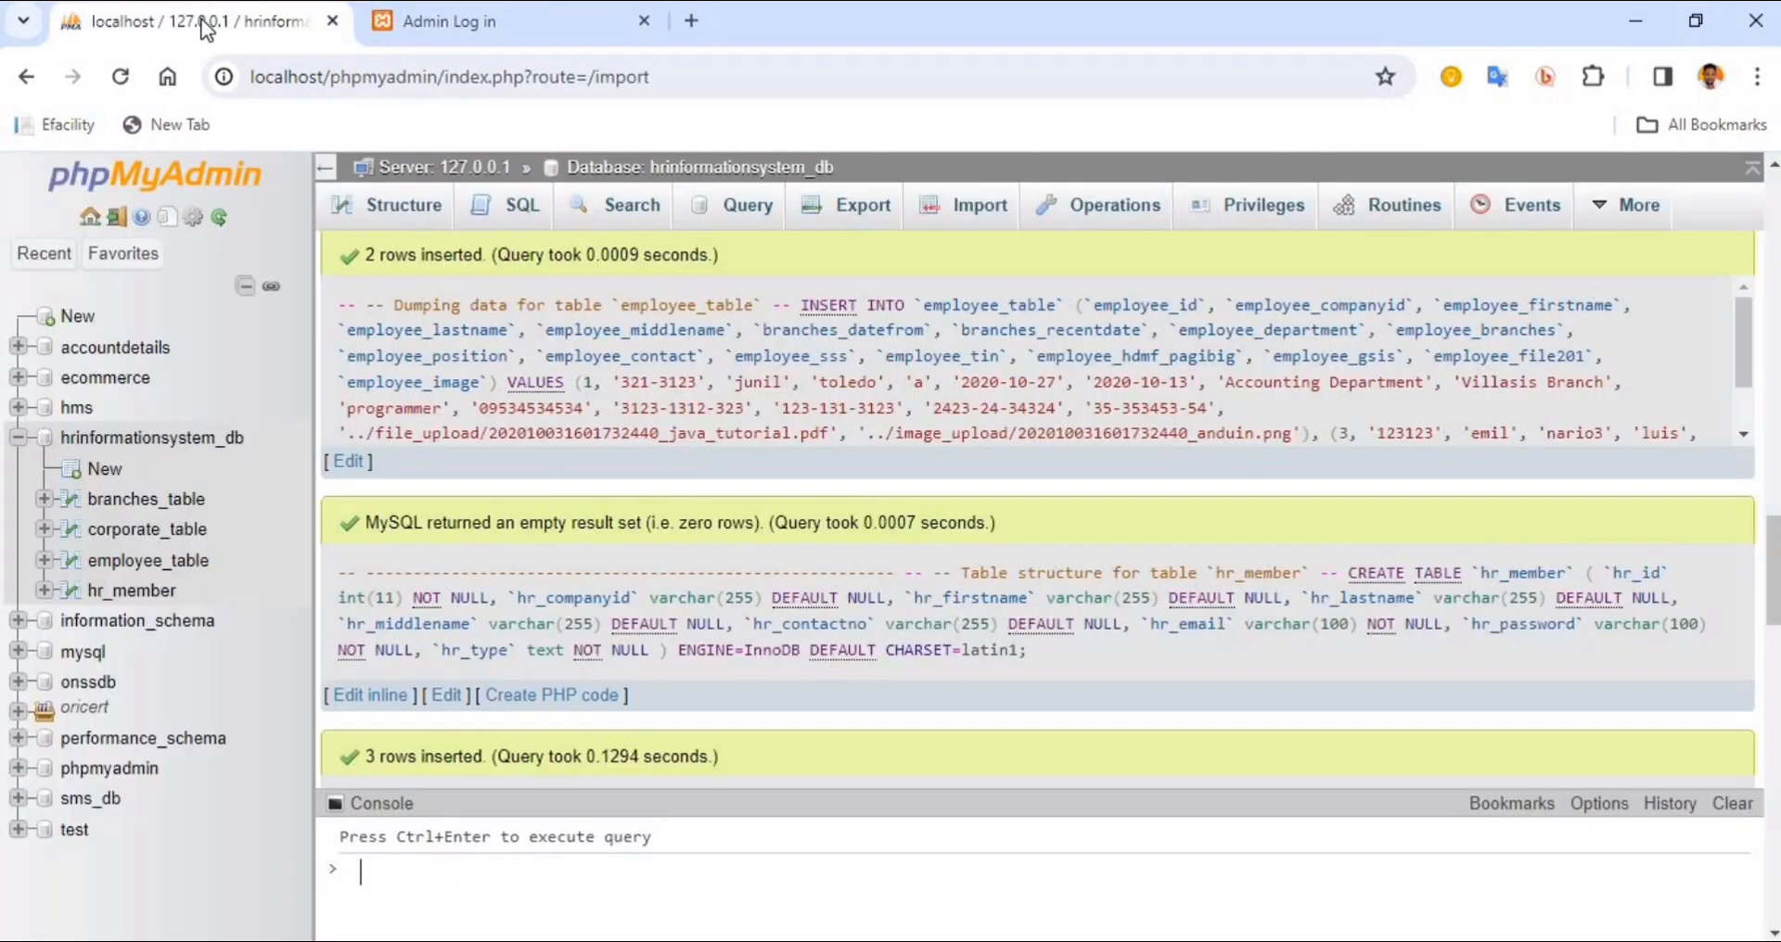
{"action": "scroll", "coordinate": [581, 486], "scroll_direction": "down", "scroll_amount": 15}
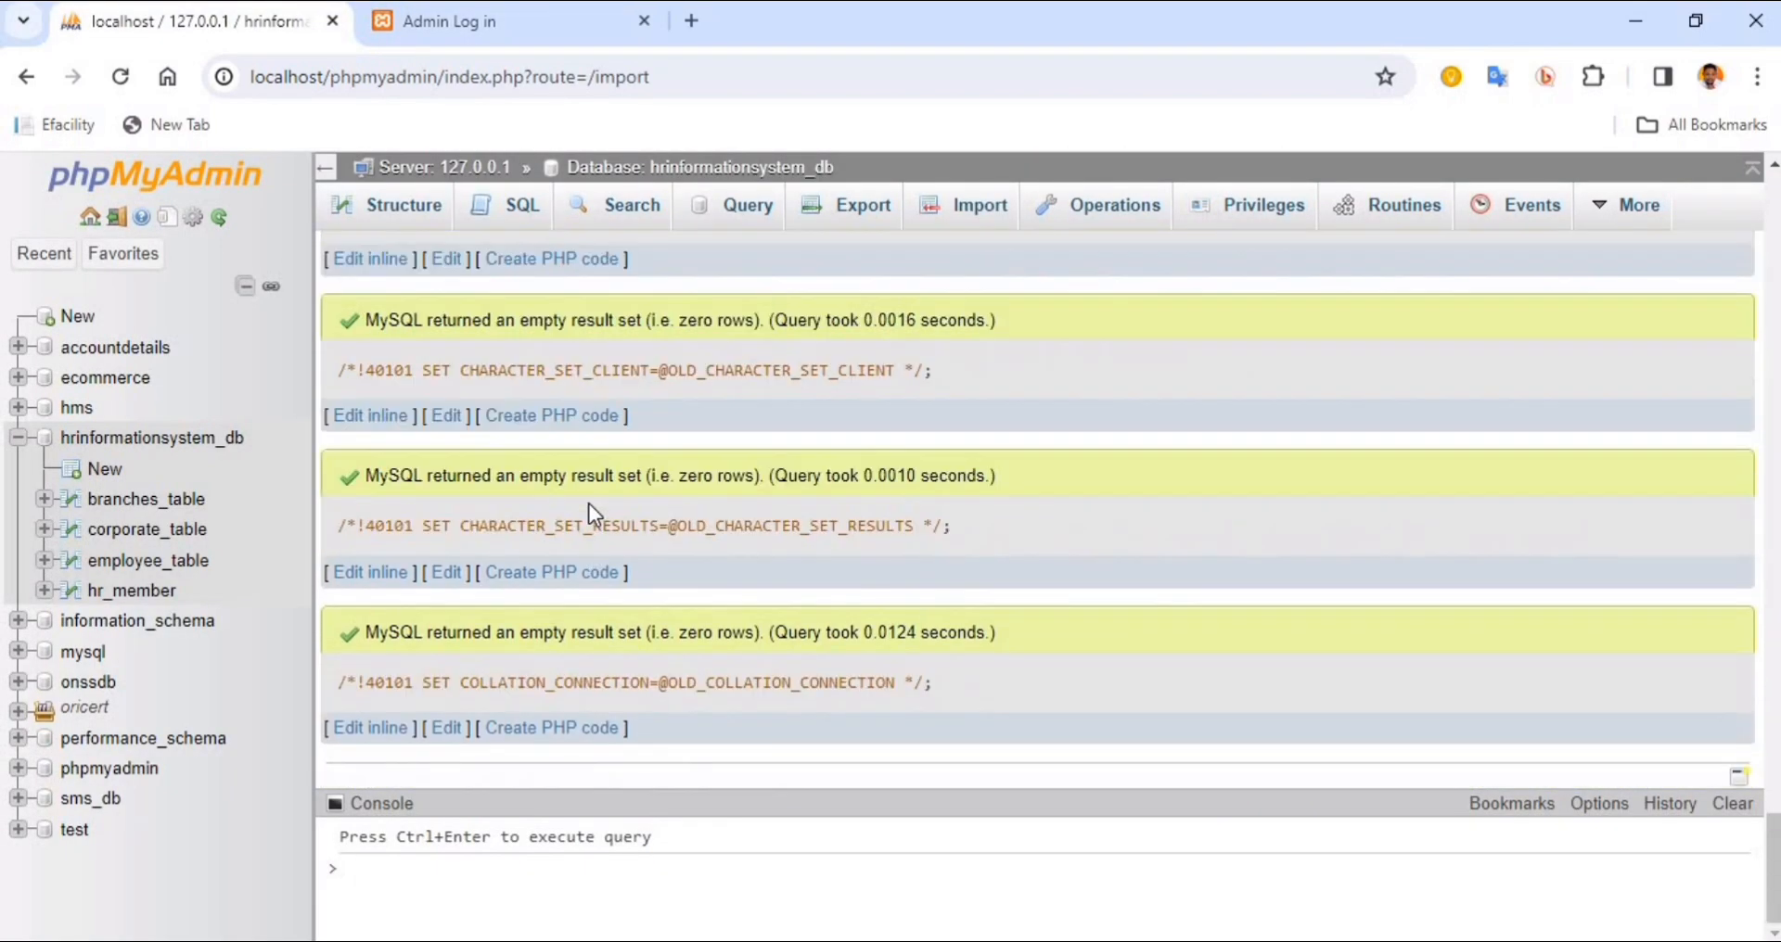
{"action": "left_click", "coordinate": [463, 30]}
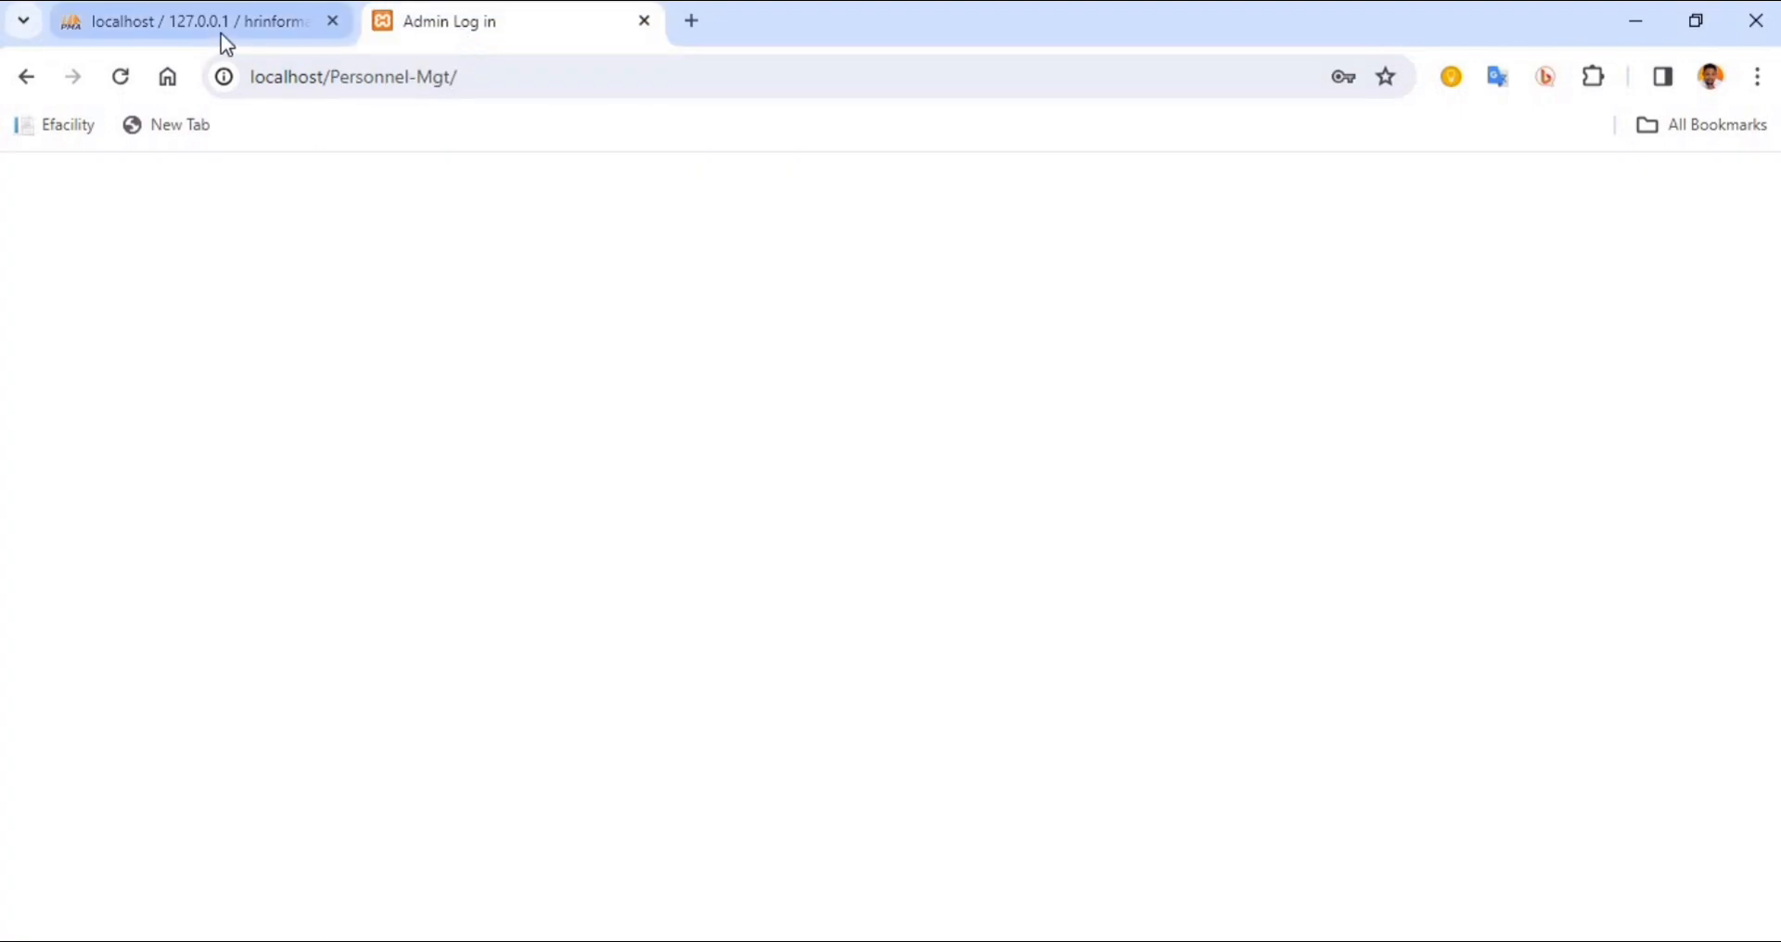
{"action": "left_click", "coordinate": [219, 28]}
{"action": "scroll", "coordinate": [517, 493], "scroll_direction": "up", "scroll_amount": 10}
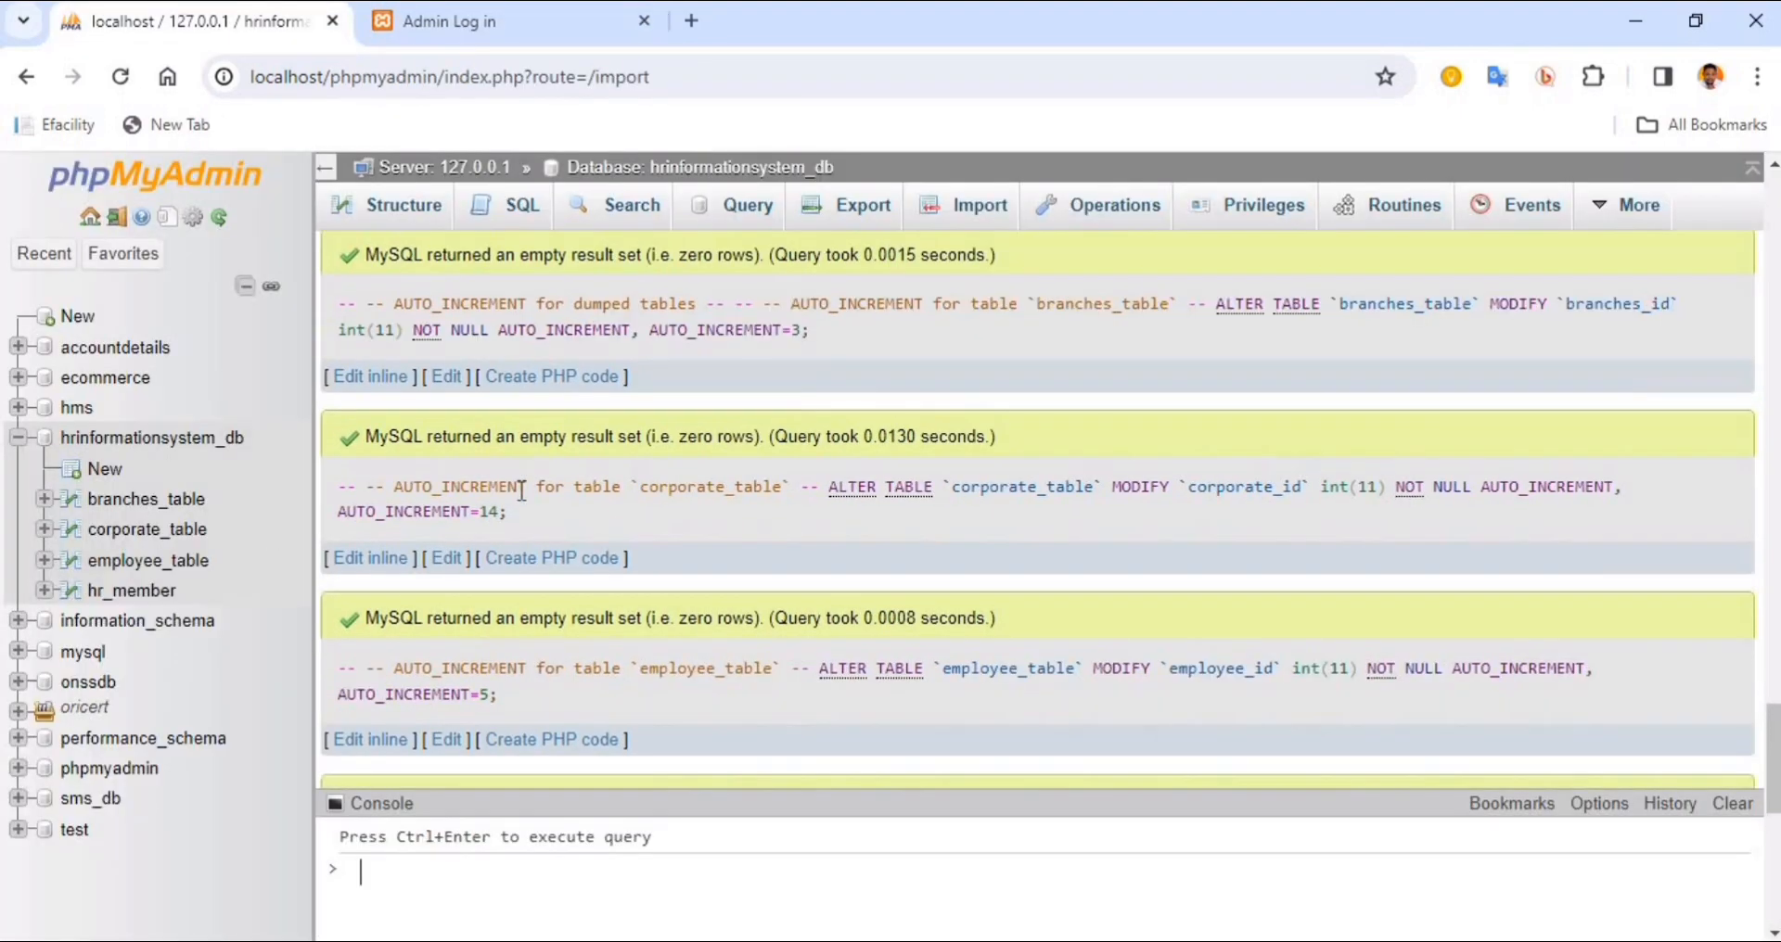